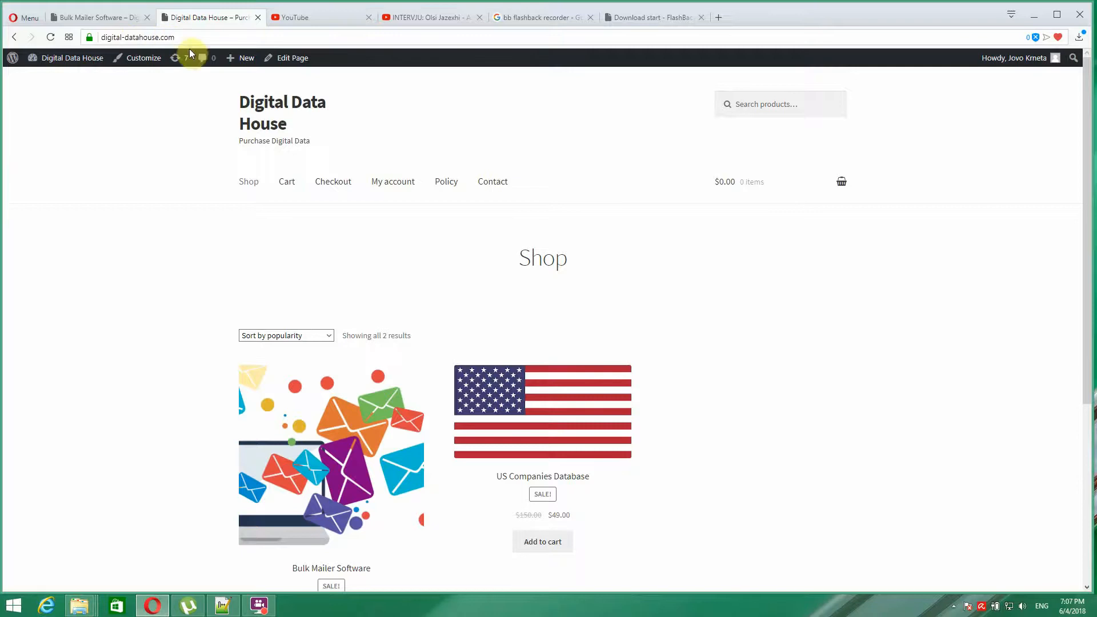
- Open the Bulk Mailer Software product page and browse its features, $10.00 price and free download
{"action": "scroll", "coordinate": [168, 228], "scroll_direction": "down", "scroll_amount": 2}
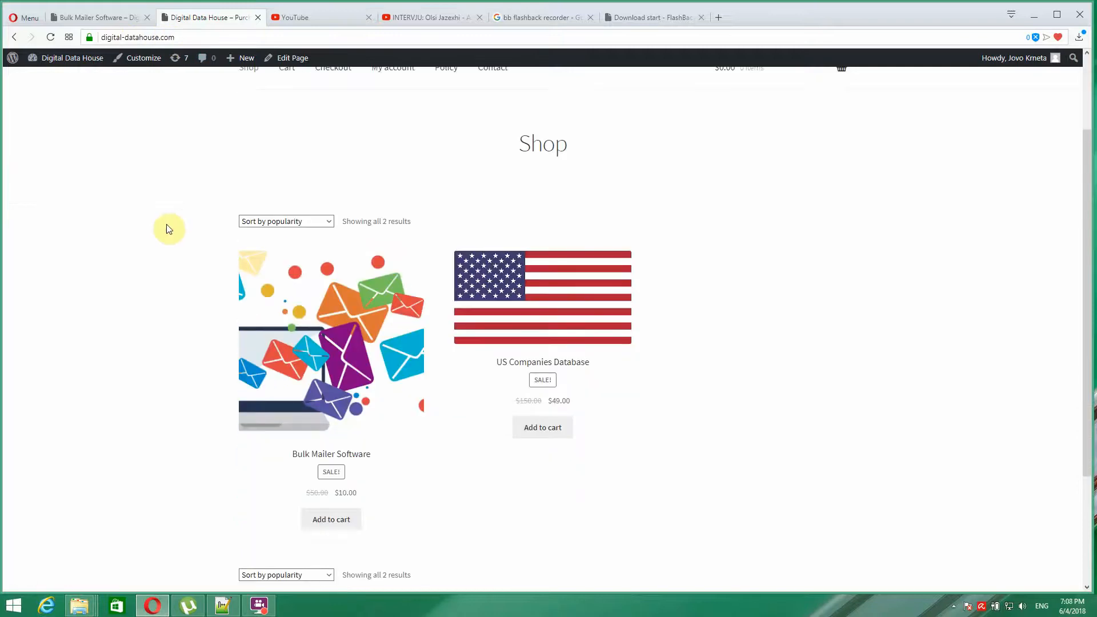
{"action": "scroll", "coordinate": [163, 235], "scroll_direction": "down", "scroll_amount": 3}
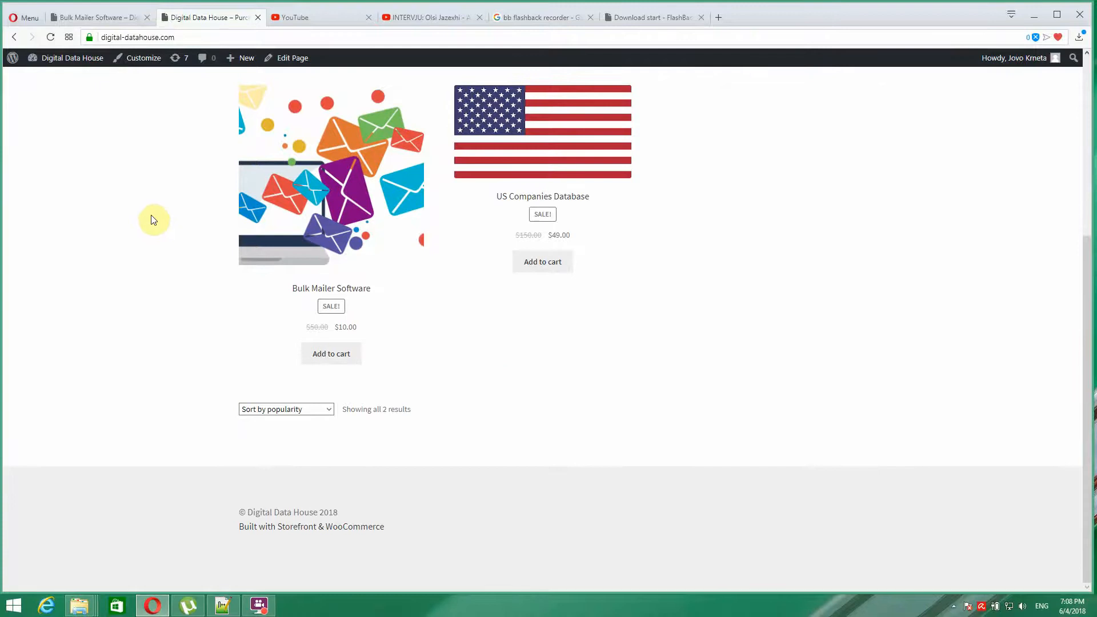
{"action": "scroll", "coordinate": [151, 225], "scroll_direction": "up", "scroll_amount": 2}
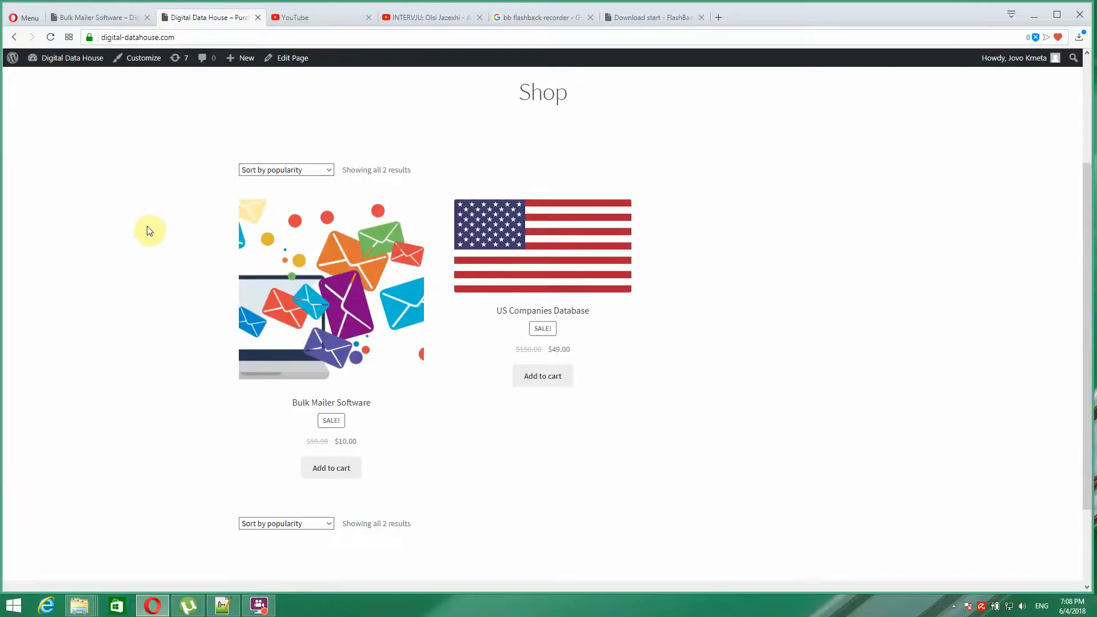
{"action": "scroll", "coordinate": [150, 231], "scroll_direction": "up", "scroll_amount": 1}
{"action": "scroll", "coordinate": [150, 234], "scroll_direction": "down", "scroll_amount": 2}
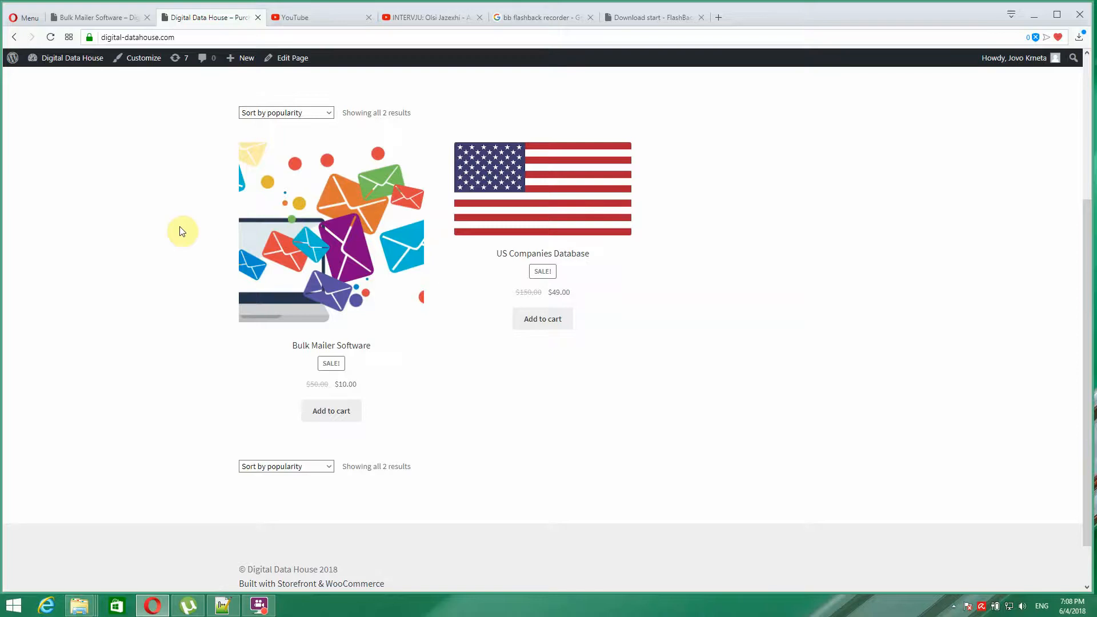
{"action": "left_click", "coordinate": [288, 224]}
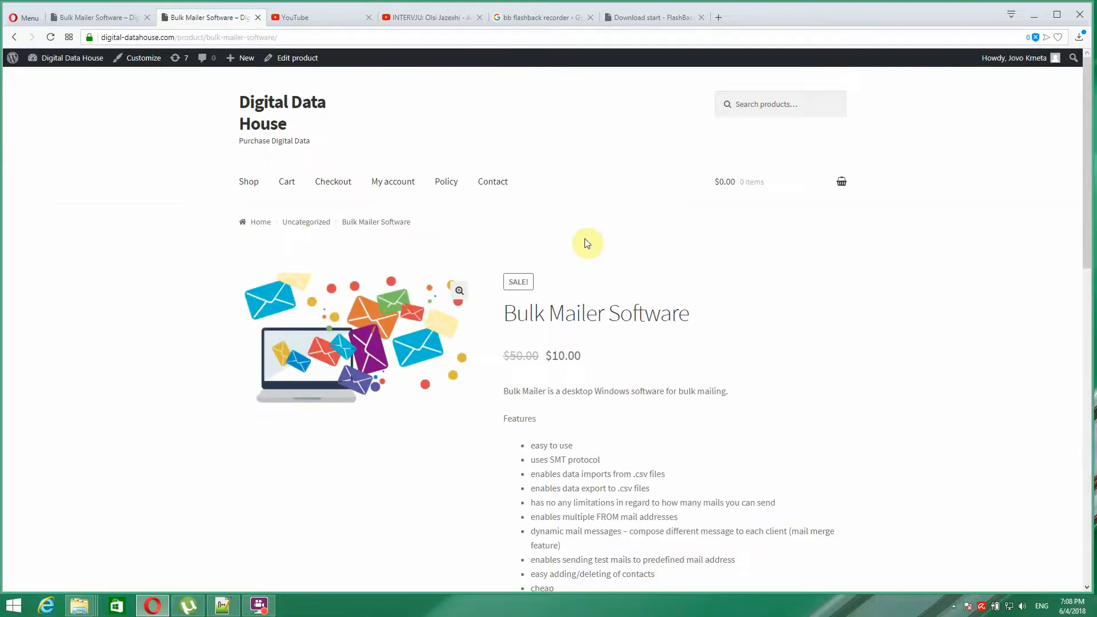
{"action": "scroll", "coordinate": [654, 306], "scroll_direction": "down", "scroll_amount": 5}
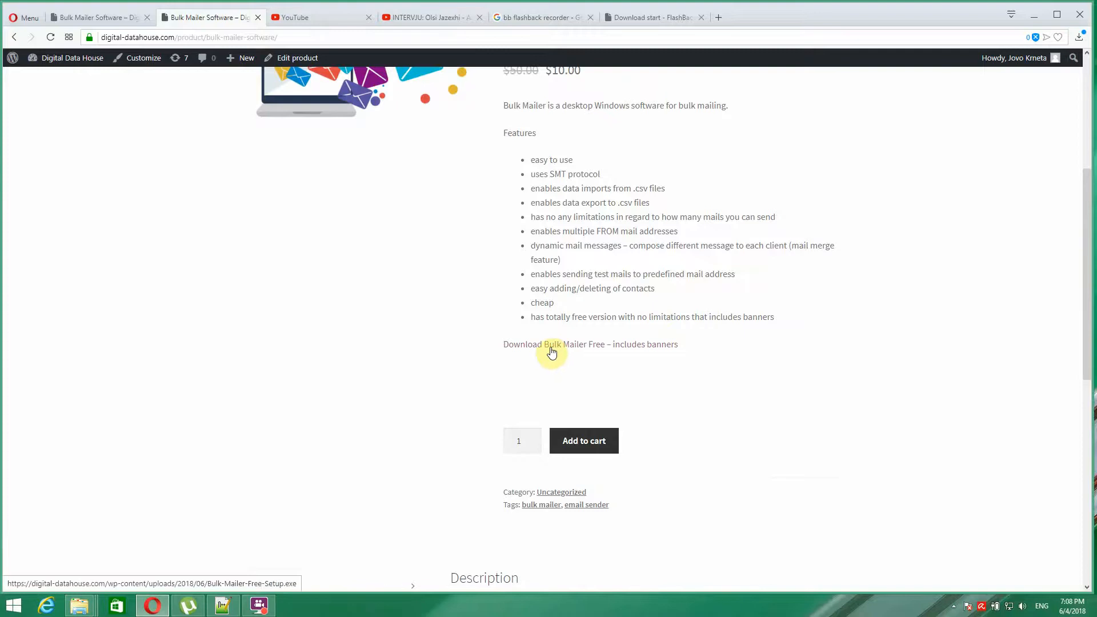
{"action": "scroll", "coordinate": [481, 348], "scroll_direction": "up", "scroll_amount": 4}
{"action": "scroll", "coordinate": [504, 391], "scroll_direction": "down", "scroll_amount": 3}
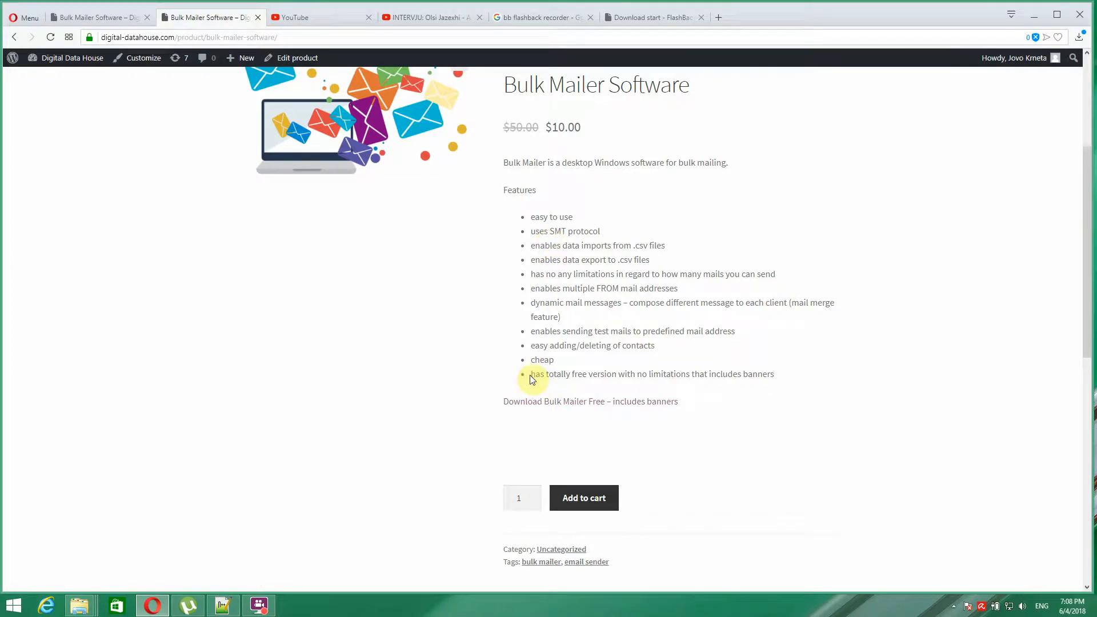
- Save Bulk-Mailer-Free-Setup.exe to the Desktop, then minimise Opera
{"action": "left_click", "coordinate": [566, 404]}
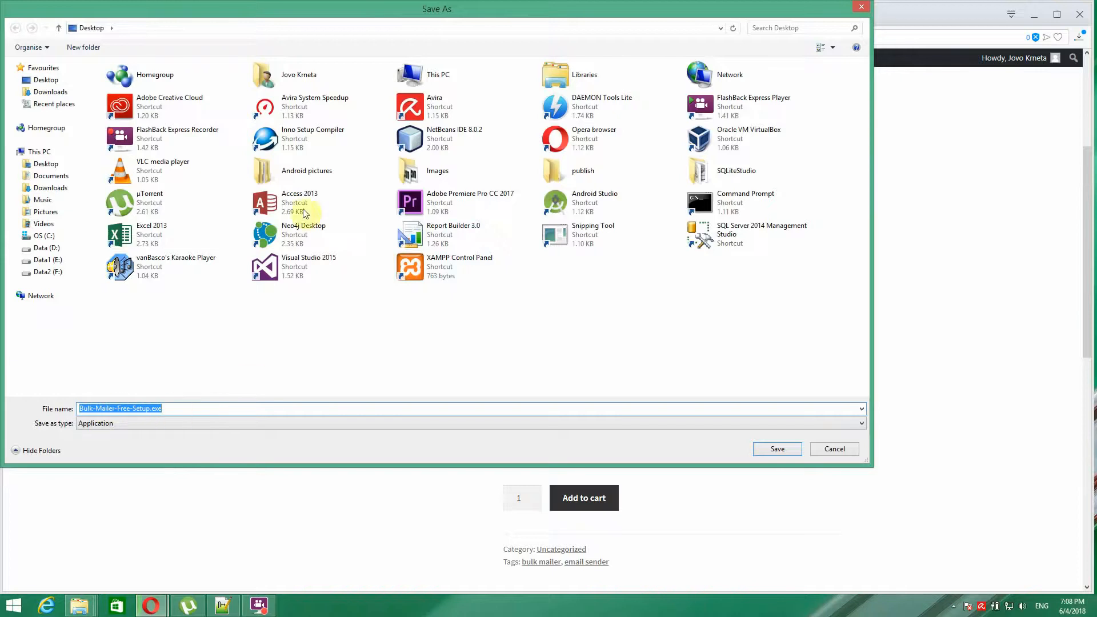
{"action": "left_click", "coordinate": [38, 81]}
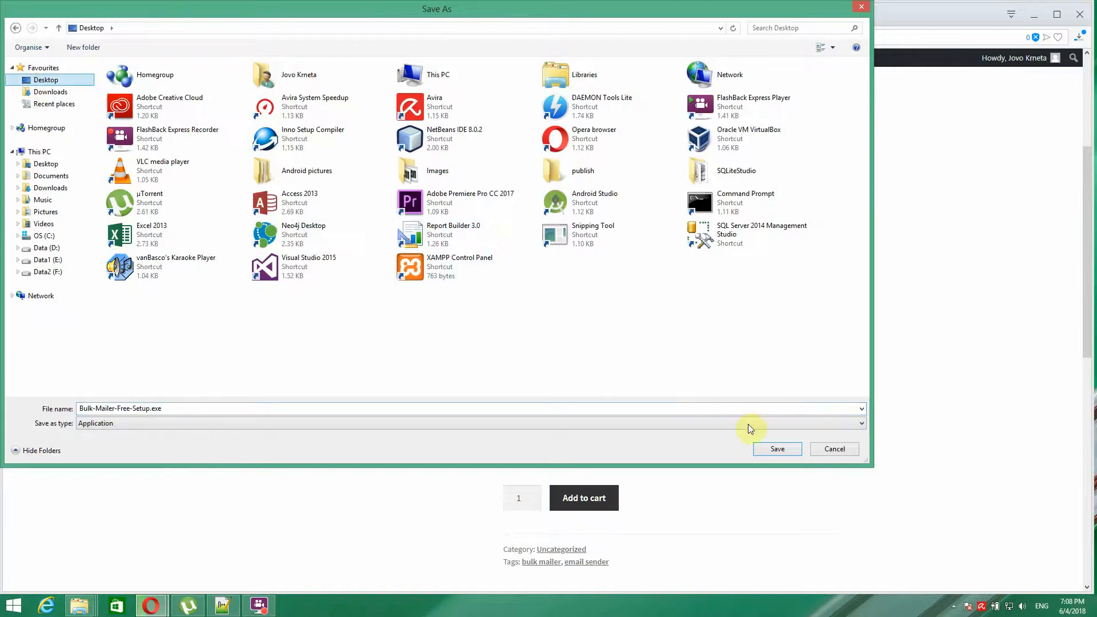
{"action": "left_click", "coordinate": [771, 448]}
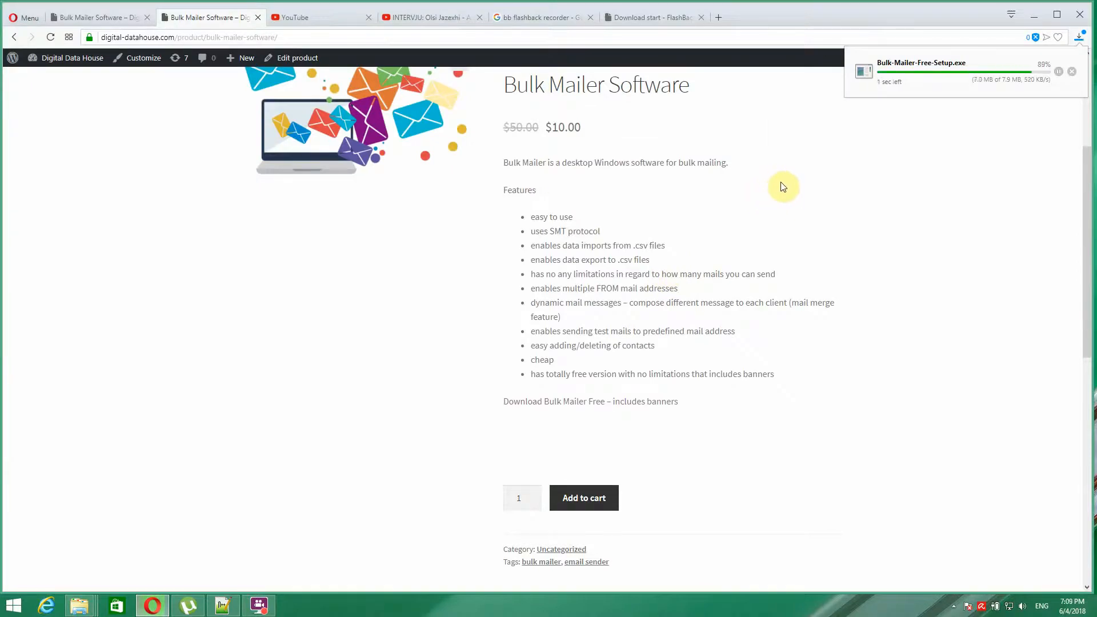
{"action": "left_click", "coordinate": [1038, 17]}
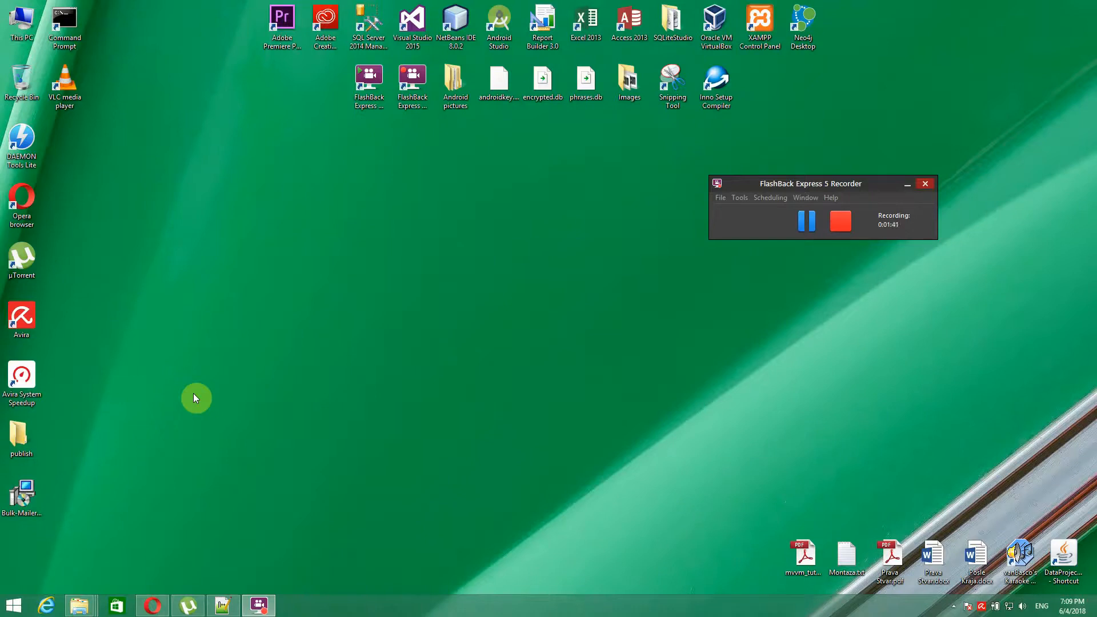
- Run Bulk-Mailer-Free-Setup.exe from the desktop as administrator
{"action": "left_click", "coordinate": [22, 496]}
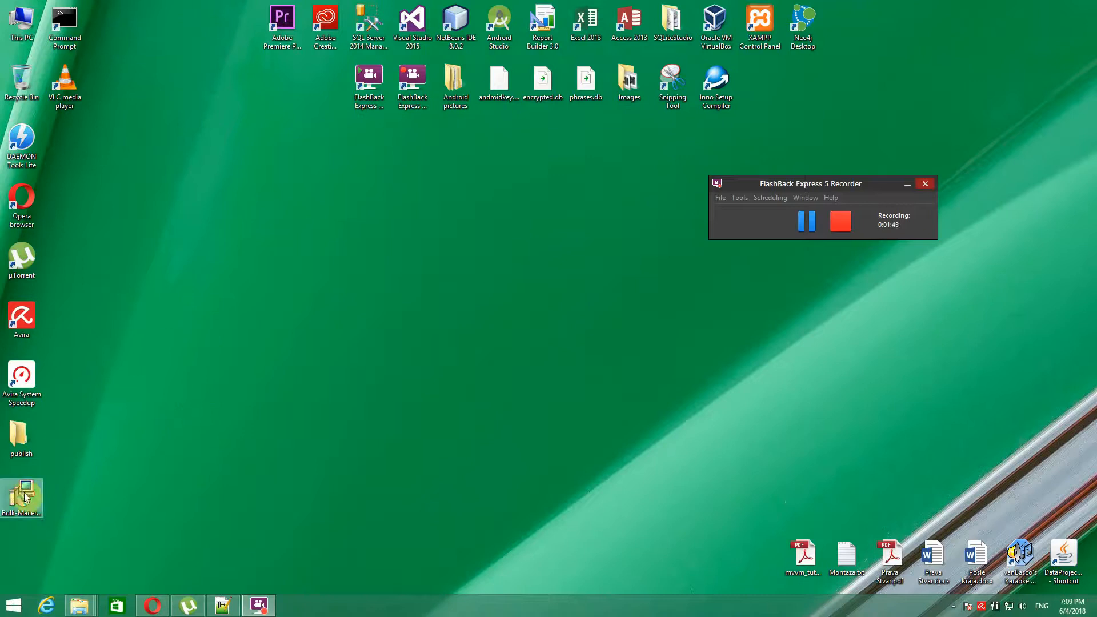
{"action": "right_click", "coordinate": [27, 493]}
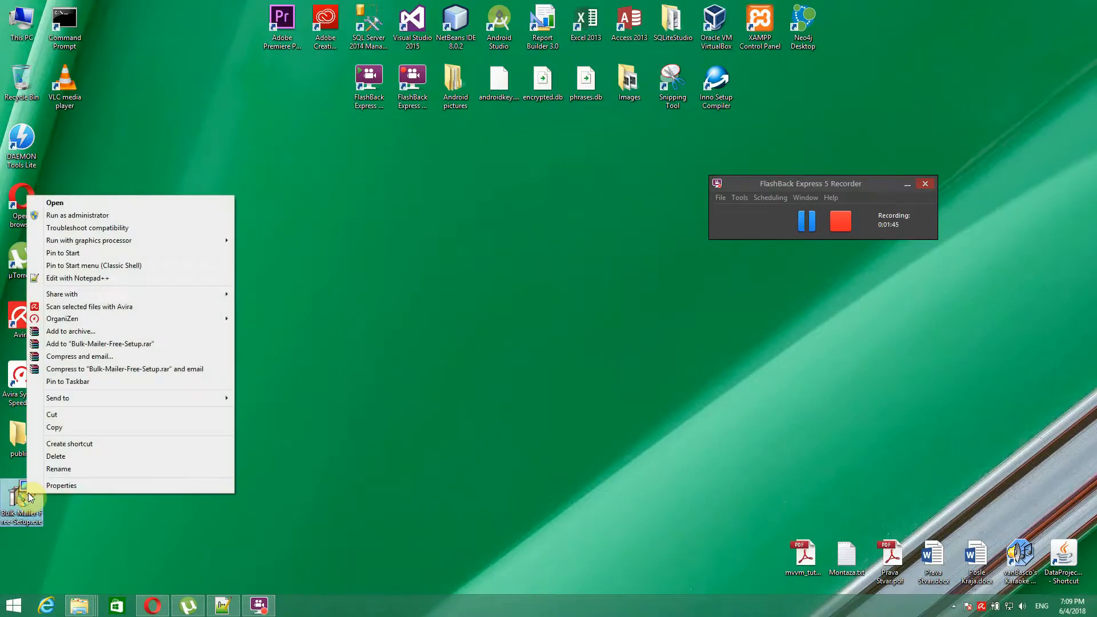
{"action": "left_click", "coordinate": [90, 220]}
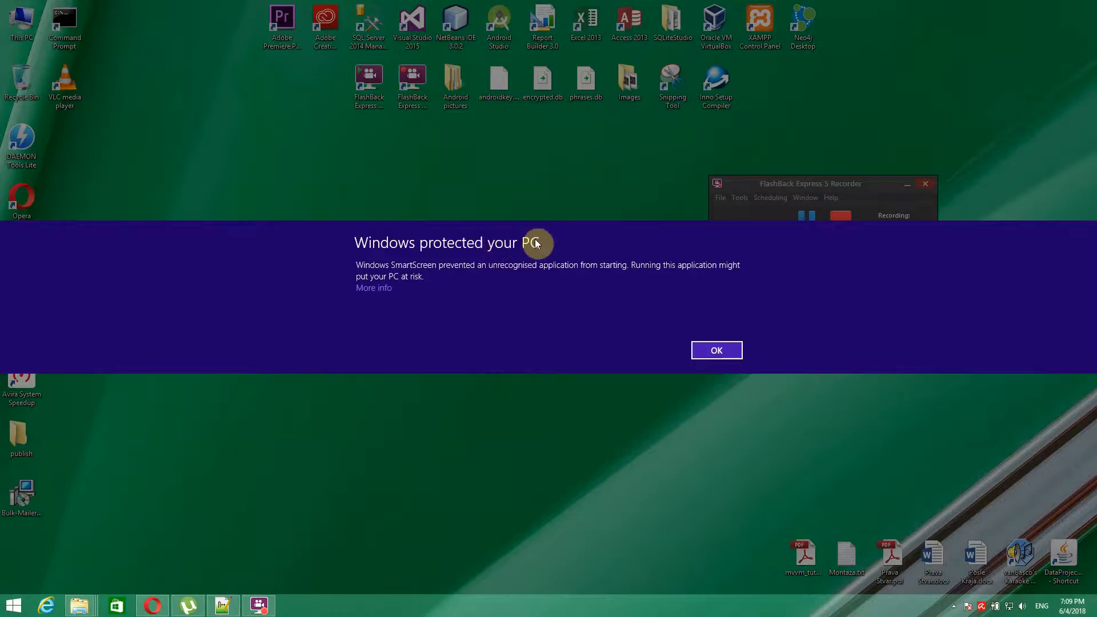
- Bypass the SmartScreen warning with Run anyway and start the setup wizard
{"action": "left_click", "coordinate": [375, 294]}
{"action": "left_click", "coordinate": [633, 350]}
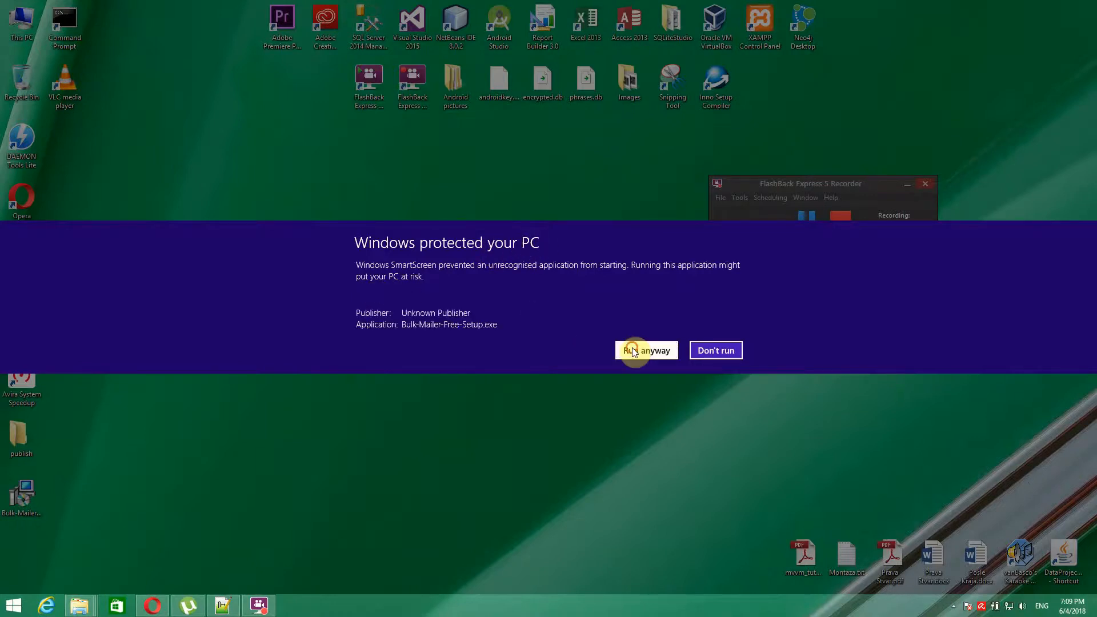
{"action": "left_click", "coordinate": [411, 217]}
{"action": "left_click", "coordinate": [603, 331]}
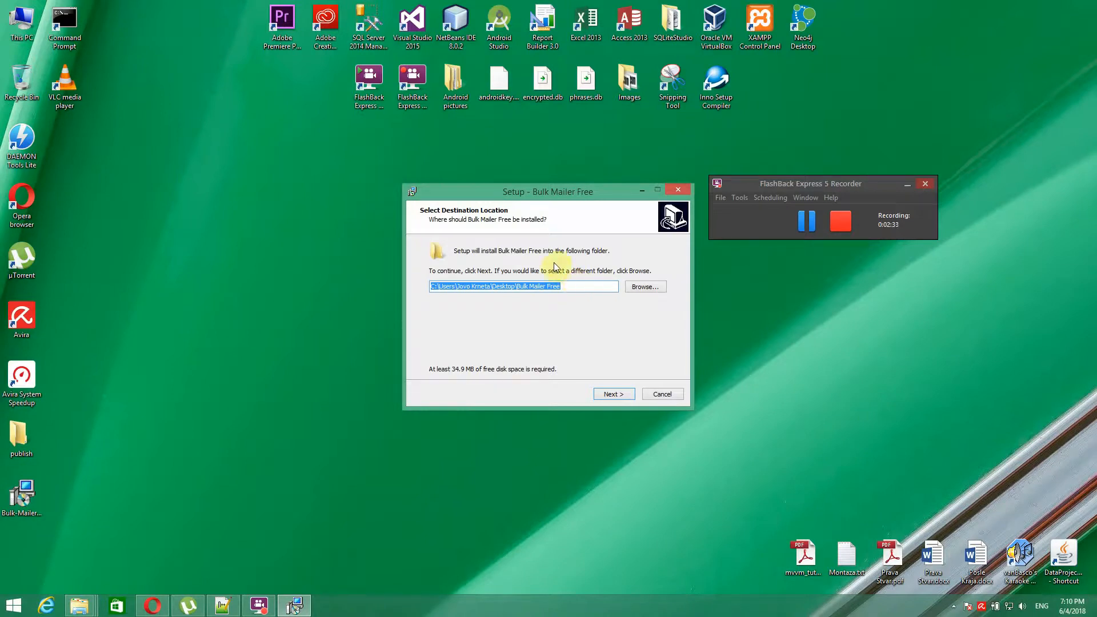
- Install into the default folder with a desktop shortcut, without launching afterwards
{"action": "left_click", "coordinate": [616, 394]}
{"action": "left_click", "coordinate": [489, 282]}
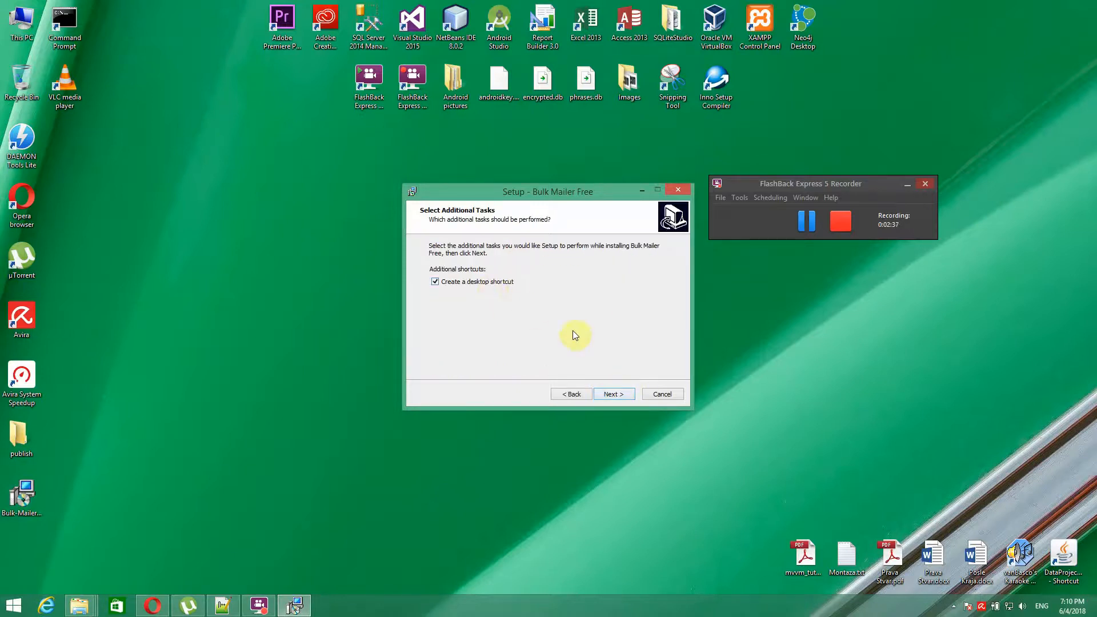
{"action": "left_click", "coordinate": [619, 399]}
{"action": "left_click", "coordinate": [621, 396]}
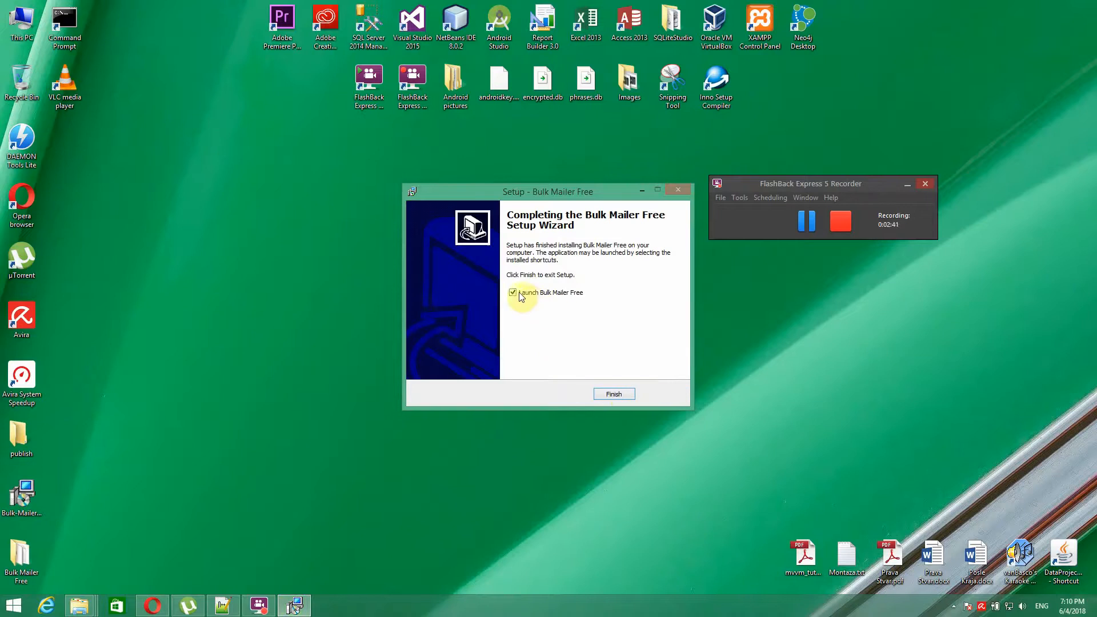
{"action": "left_click", "coordinate": [513, 293]}
{"action": "left_click", "coordinate": [620, 395]}
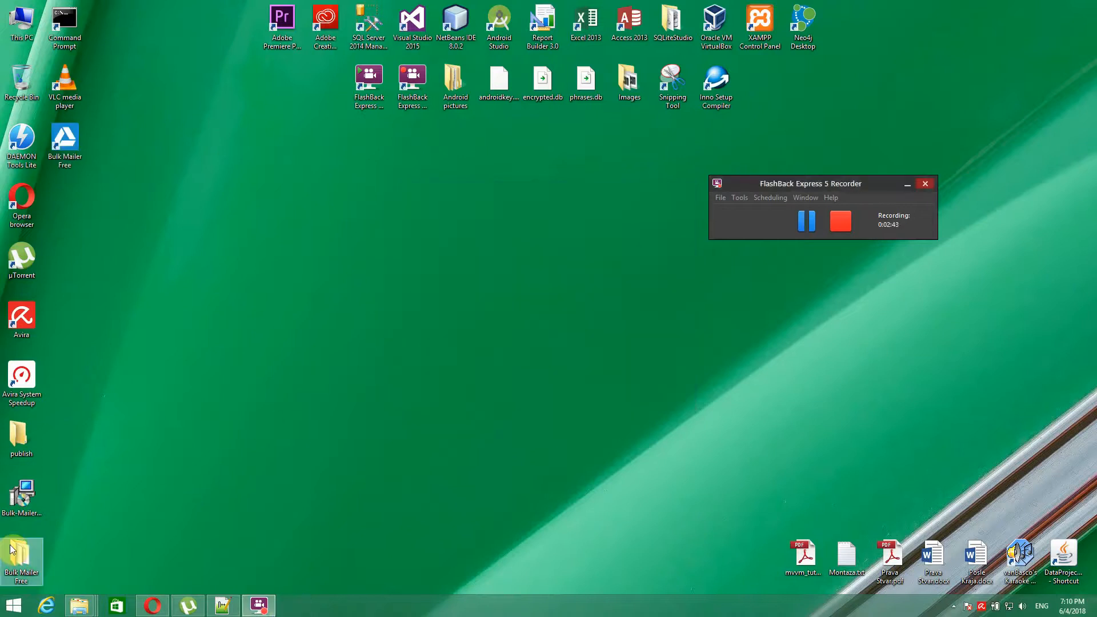
- Move the Bulk Mailer Free folder beside its shortcut, open it and select the .s3db file
{"action": "left_click_drag", "start_coordinate": [223, 300], "coordinate": [74, 194]}
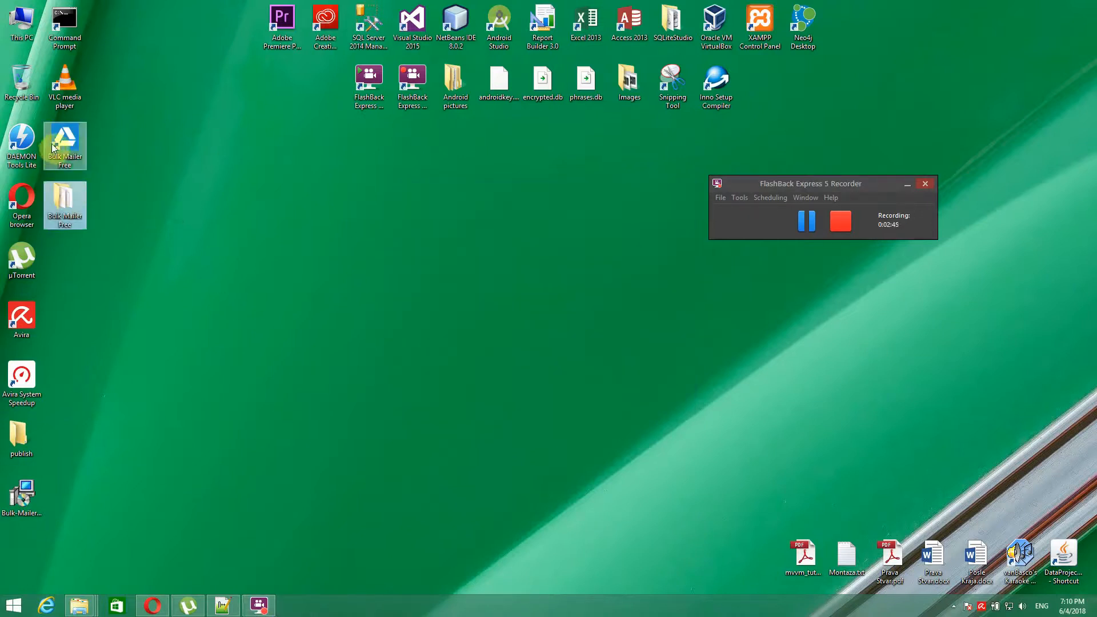
{"action": "left_click", "coordinate": [65, 203]}
{"action": "double_click", "coordinate": [64, 203]}
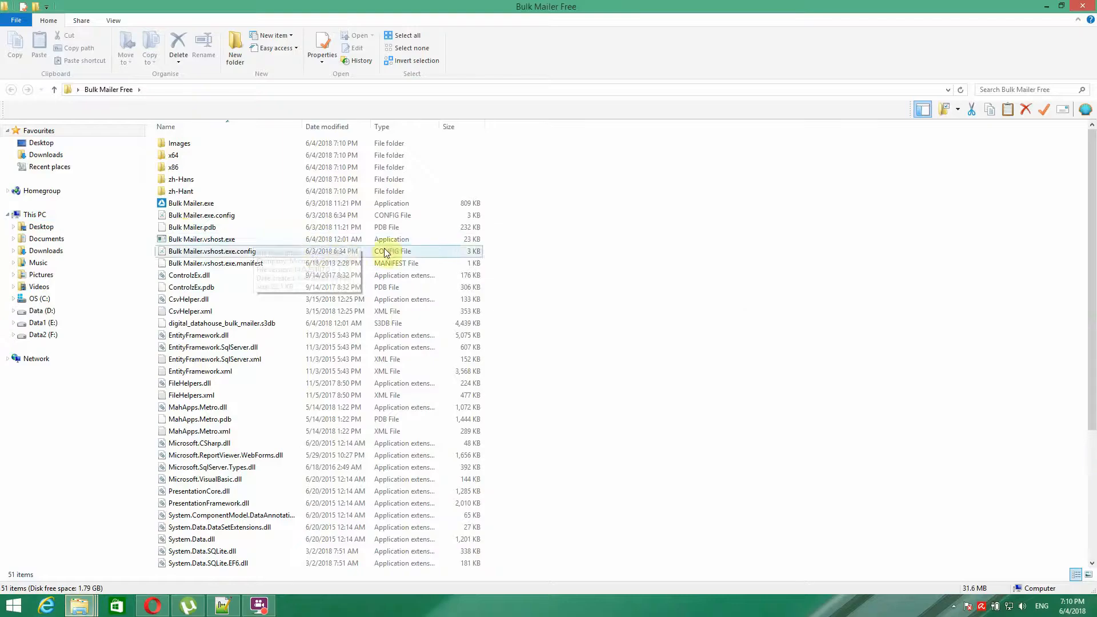
{"action": "left_click", "coordinate": [233, 329]}
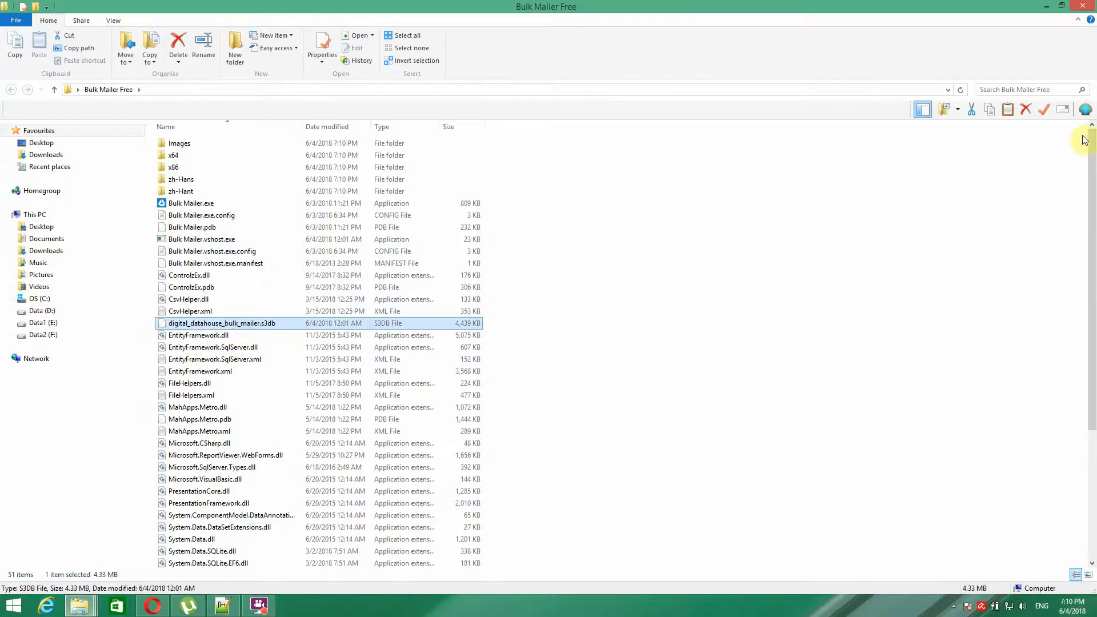
- Reopen the folder maximised and bring up the menu for digital_datahouse_bulk_mailer.s3db
{"action": "left_click", "coordinate": [1048, 6]}
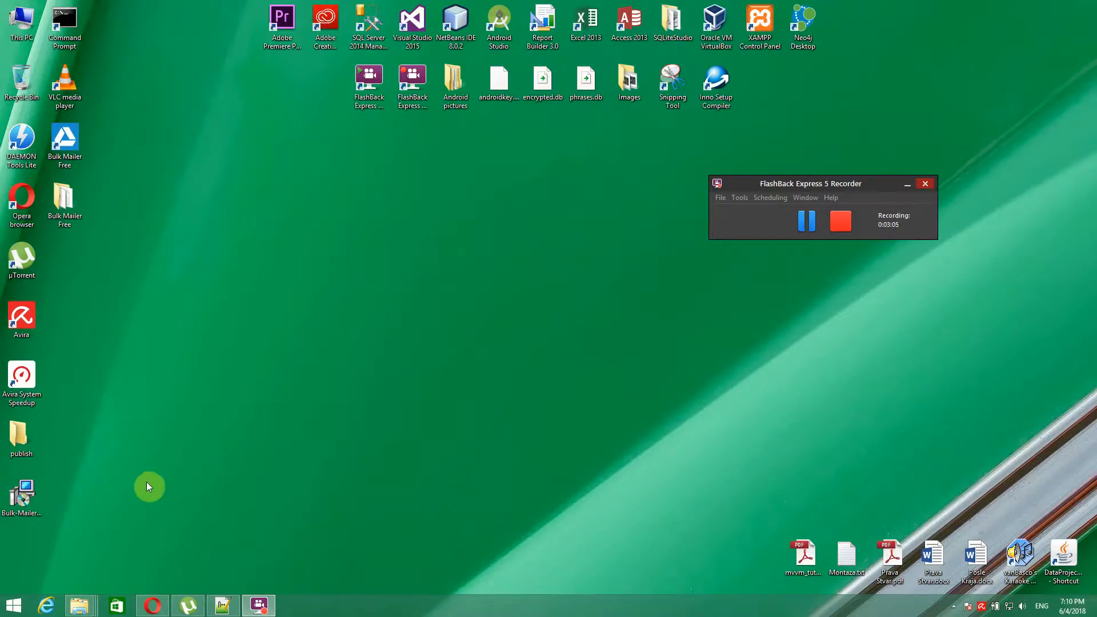
{"action": "double_click", "coordinate": [63, 199]}
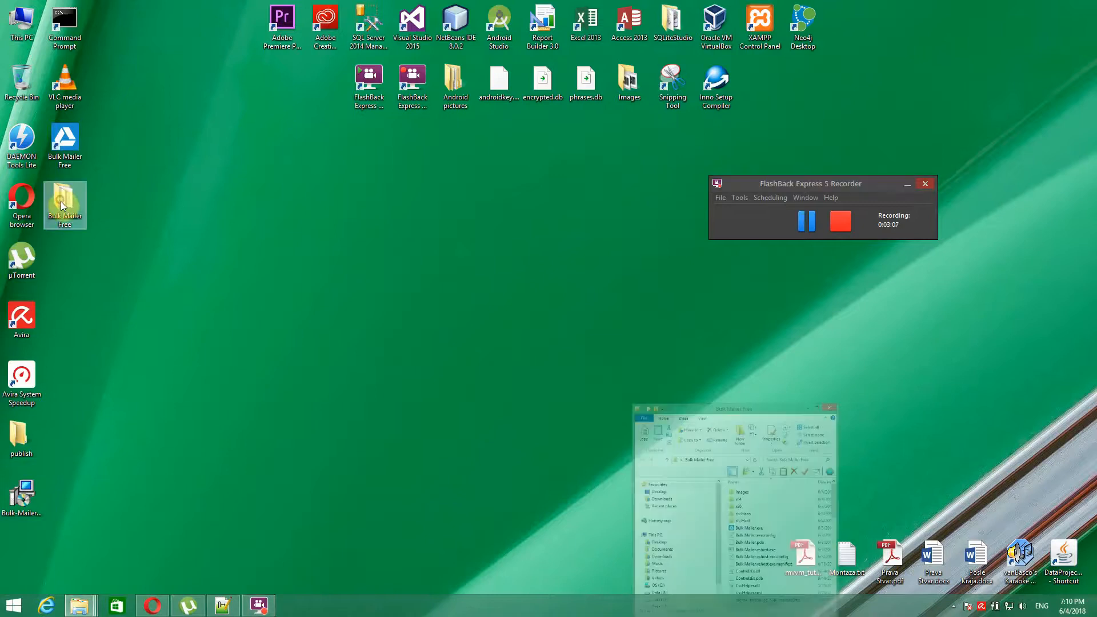
{"action": "left_click", "coordinate": [909, 170]}
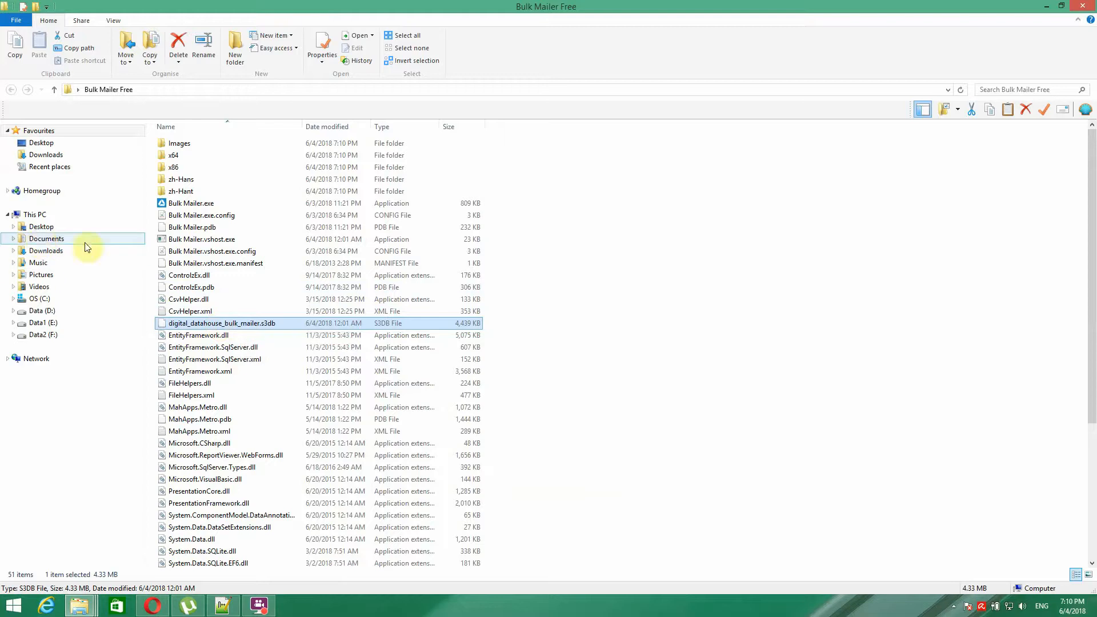
{"action": "right_click", "coordinate": [212, 331]}
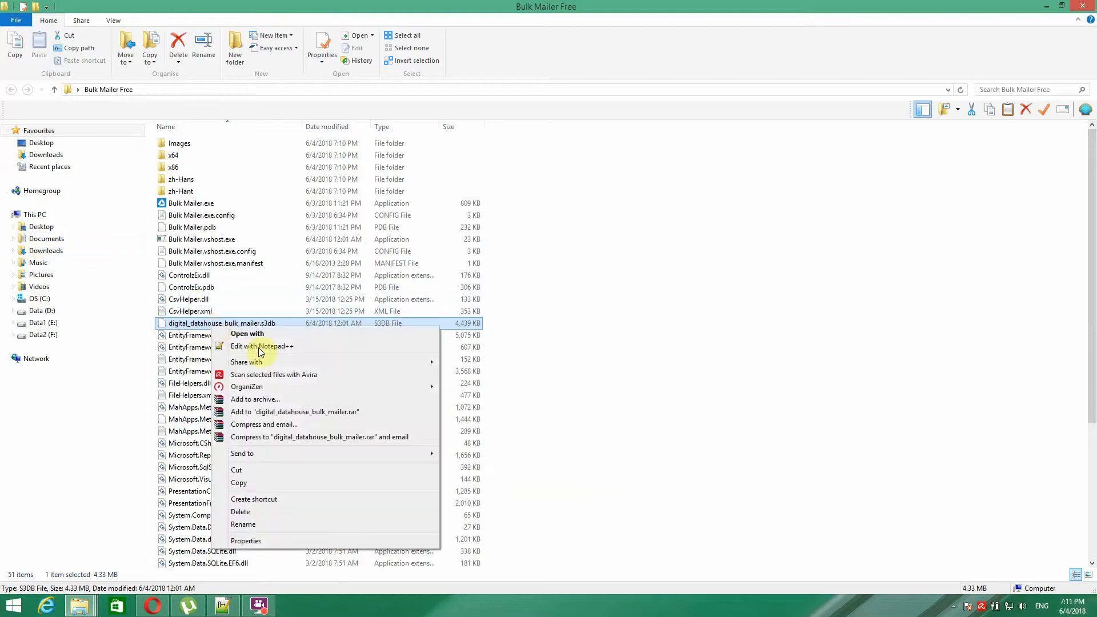
- Review the .s3db file's Security permissions, cancel without changes, and close the folder
{"action": "left_click", "coordinate": [251, 538]}
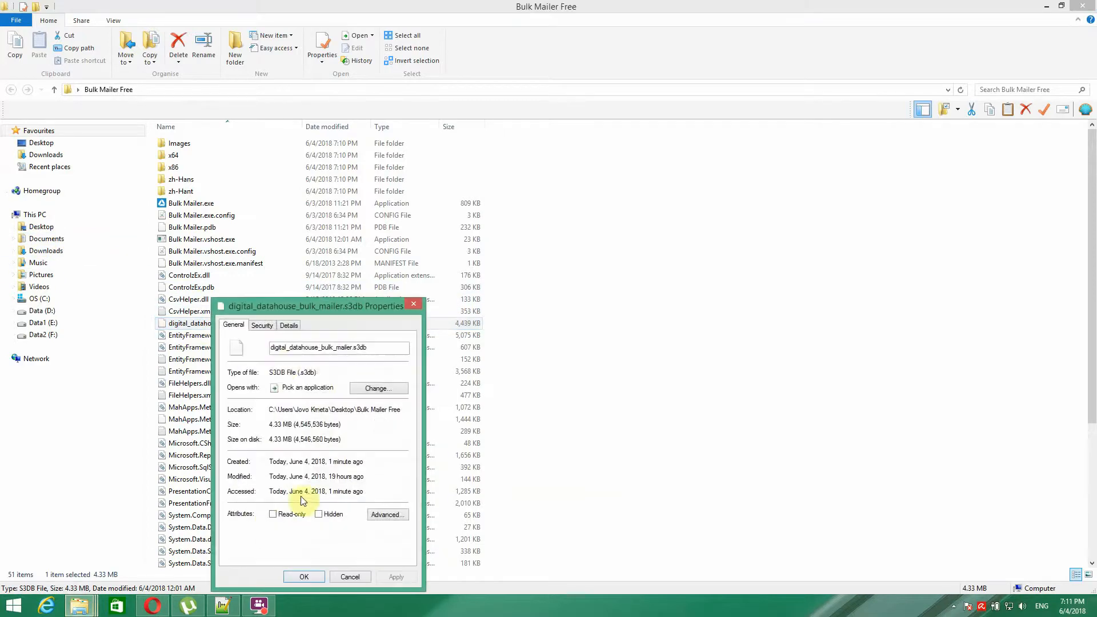
{"action": "left_click", "coordinate": [262, 325]}
{"action": "left_click", "coordinate": [384, 429]}
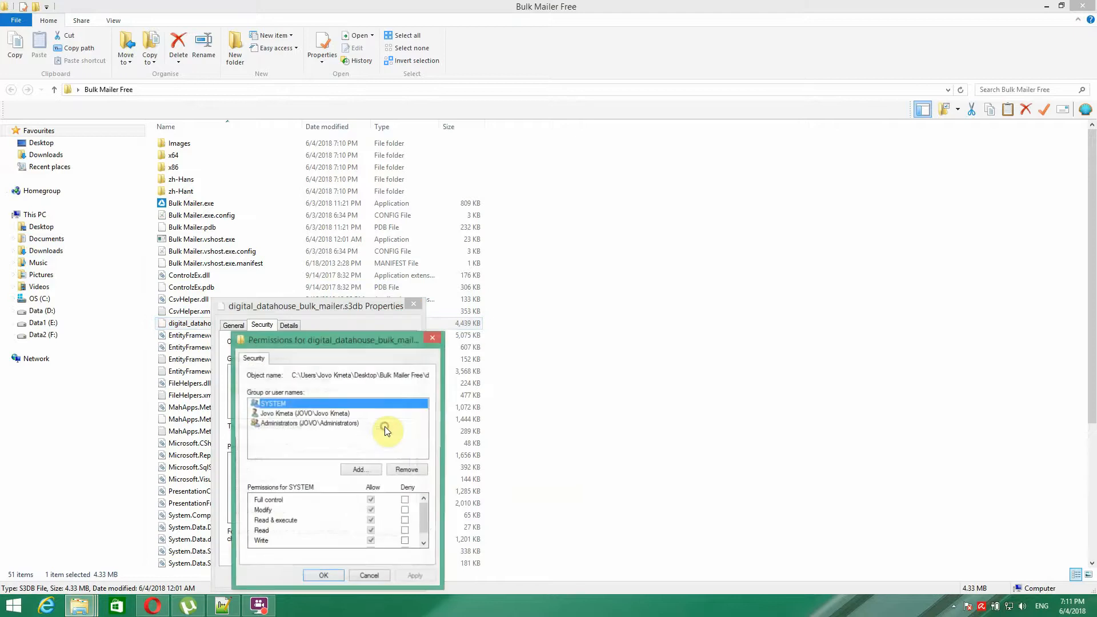
{"action": "left_click_drag", "start_coordinate": [369, 343], "coordinate": [453, 177]}
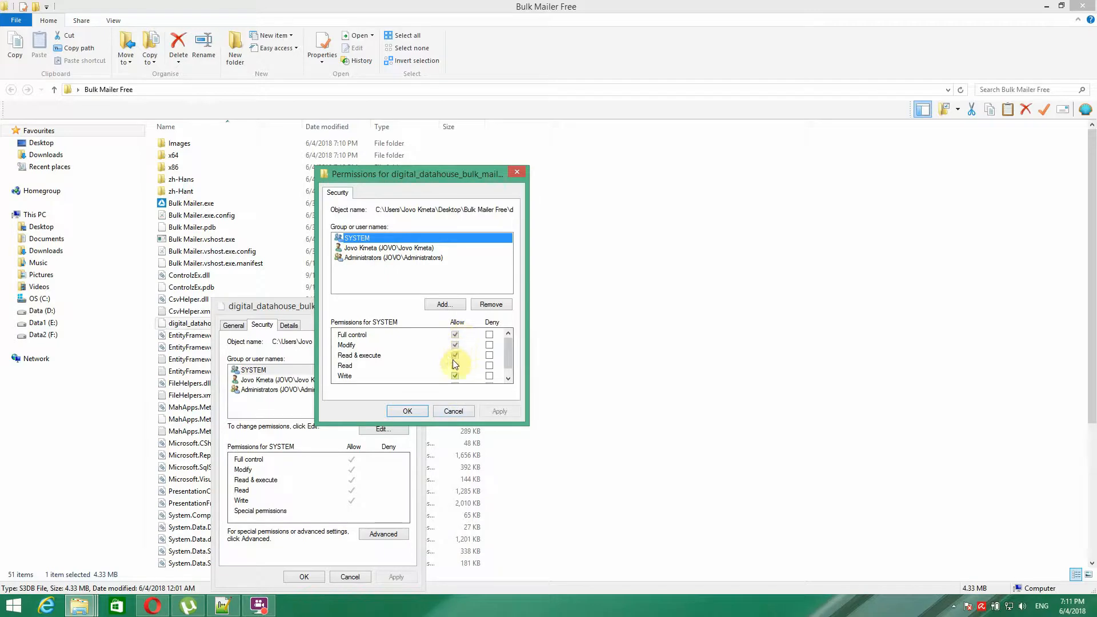
{"action": "left_click", "coordinate": [453, 411]}
{"action": "left_click", "coordinate": [412, 304]}
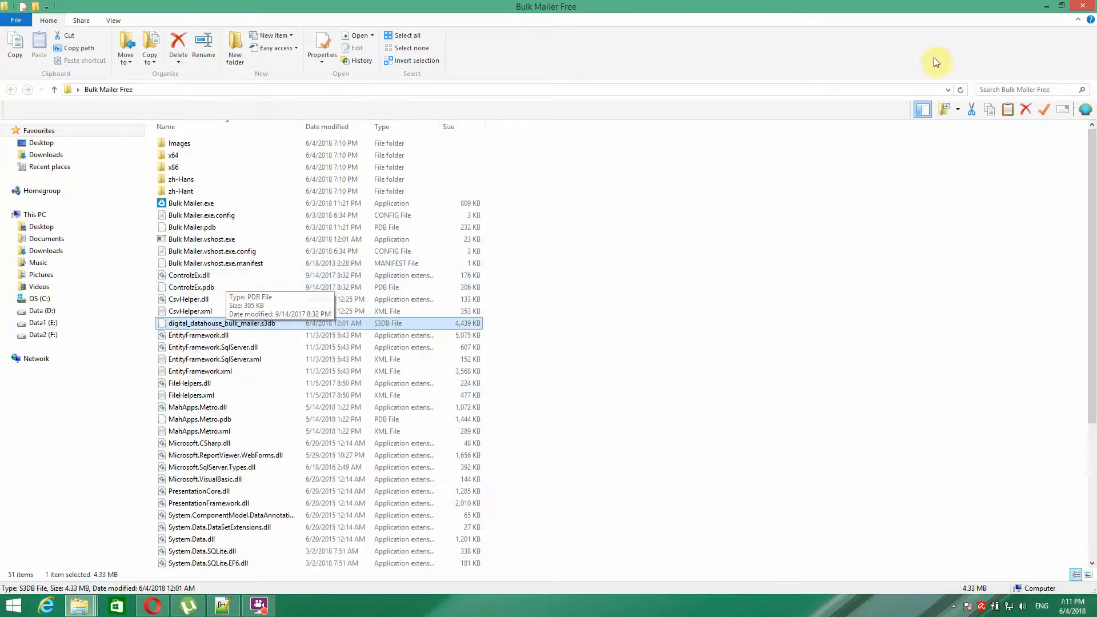
{"action": "left_click", "coordinate": [1082, 7]}
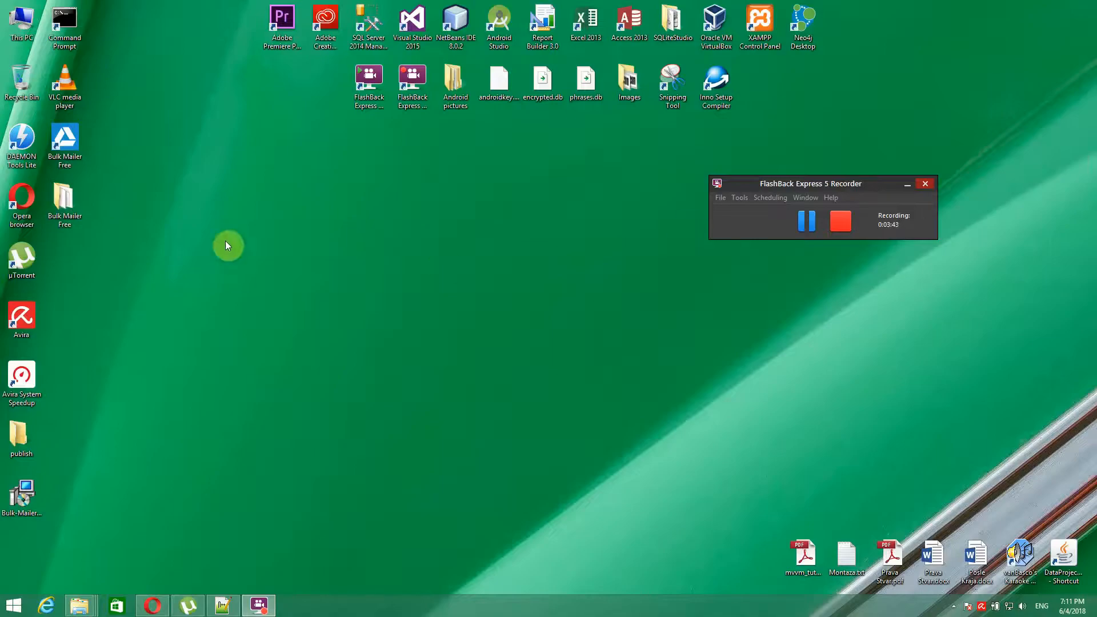
- Launch Bulk Mailer Free maximised and view the Gmail and Yahoo entries under Setups > Email Setup
{"action": "left_click", "coordinate": [71, 142]}
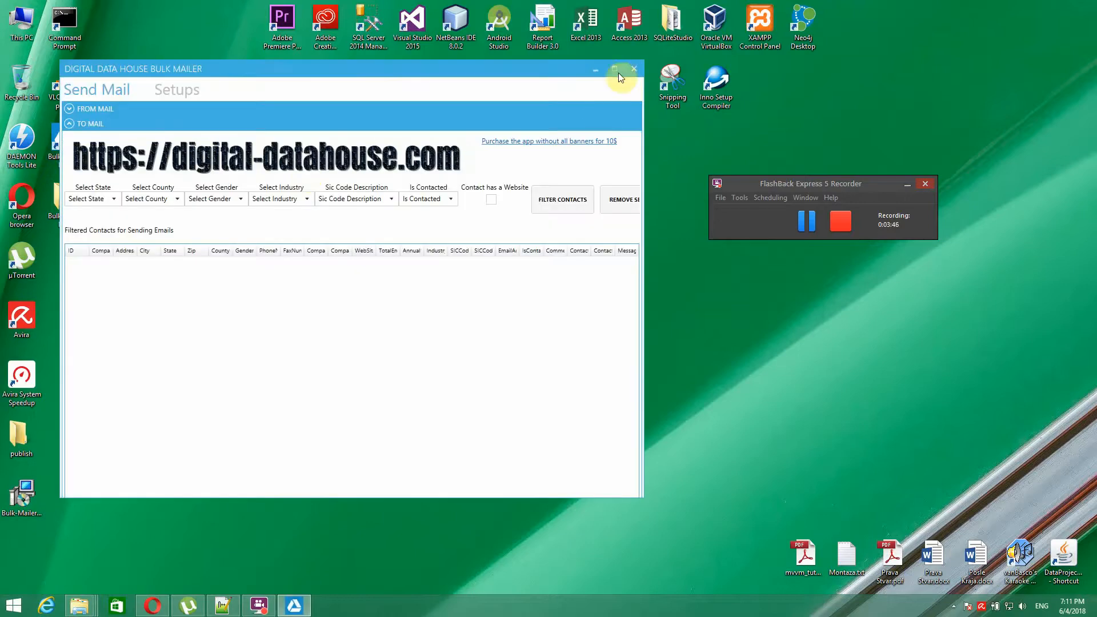
{"action": "left_click", "coordinate": [617, 68]}
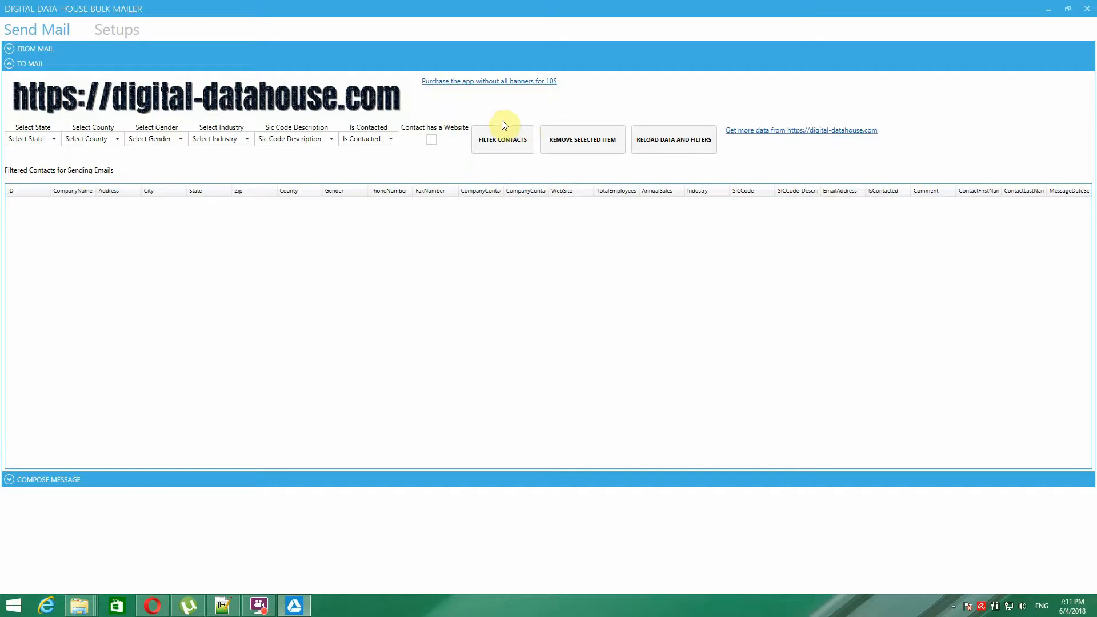
{"action": "left_click", "coordinate": [130, 32]}
{"action": "left_click", "coordinate": [369, 114]}
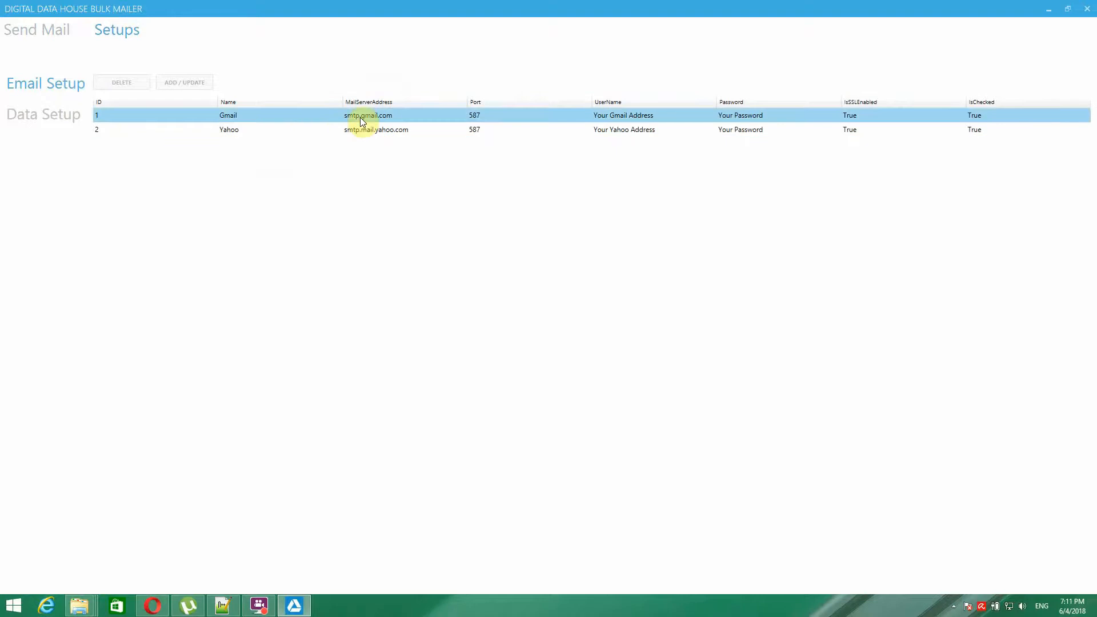
- On the Send Mail page, tick Gmail and Yahoo under FROM MAIL and collapse the list
{"action": "left_click", "coordinate": [57, 120]}
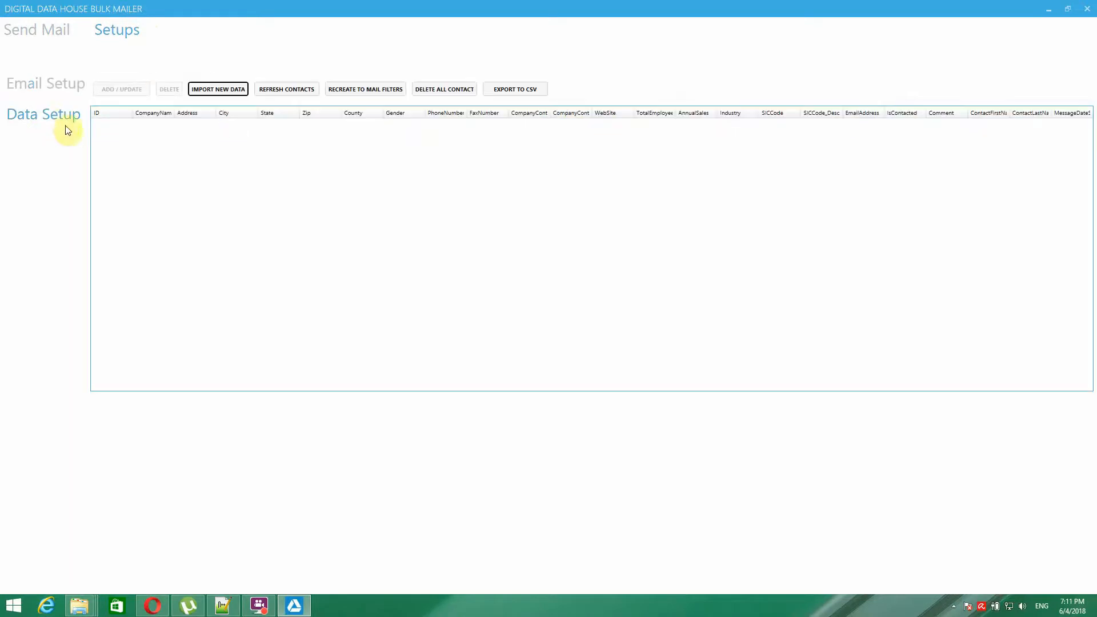
{"action": "left_click", "coordinate": [33, 27]}
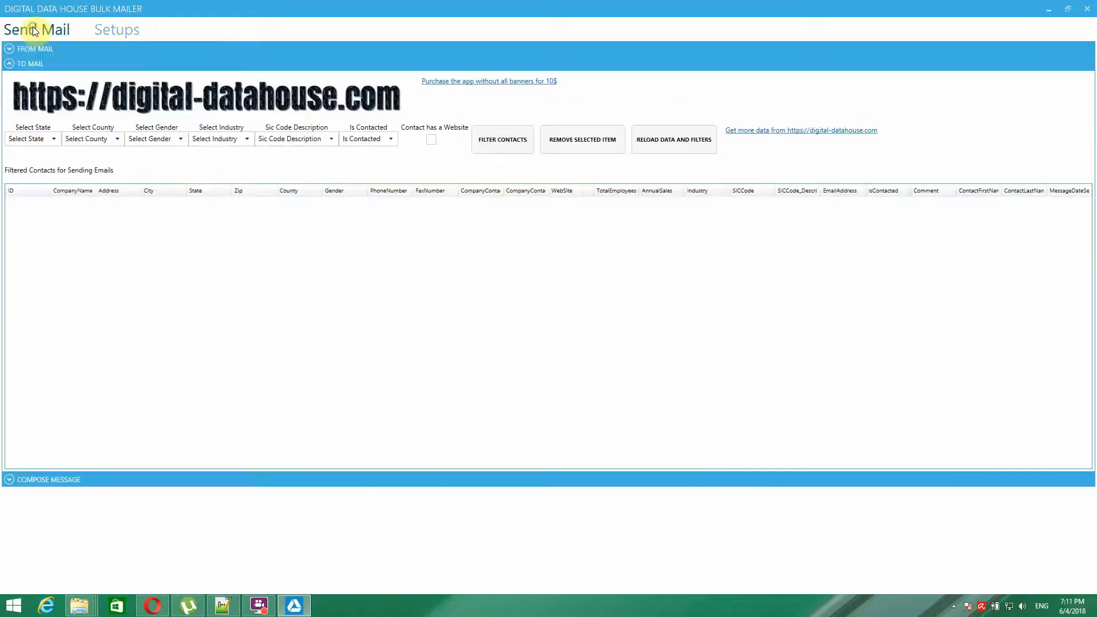
{"action": "left_click", "coordinate": [10, 48]}
{"action": "left_click", "coordinate": [13, 106]}
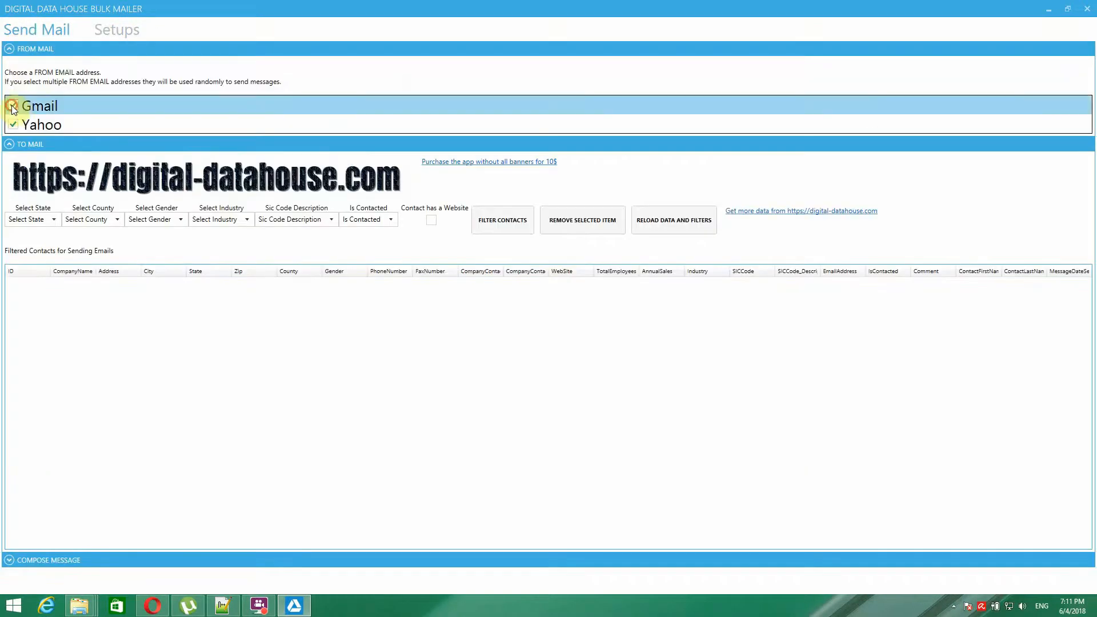
{"action": "left_click", "coordinate": [13, 125]}
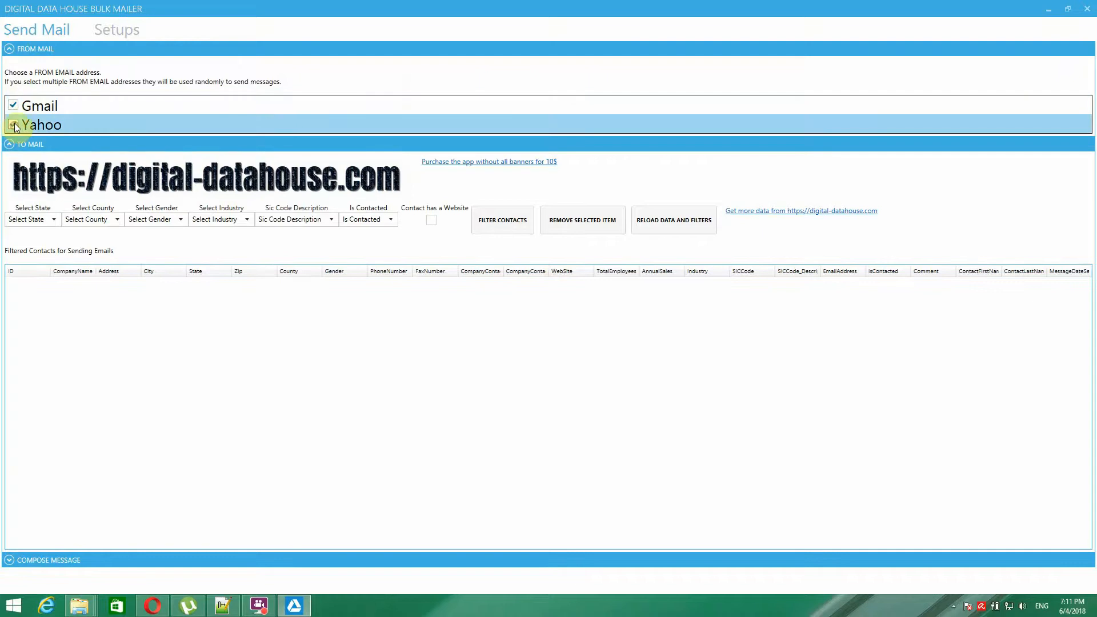
{"action": "left_click", "coordinate": [25, 107]}
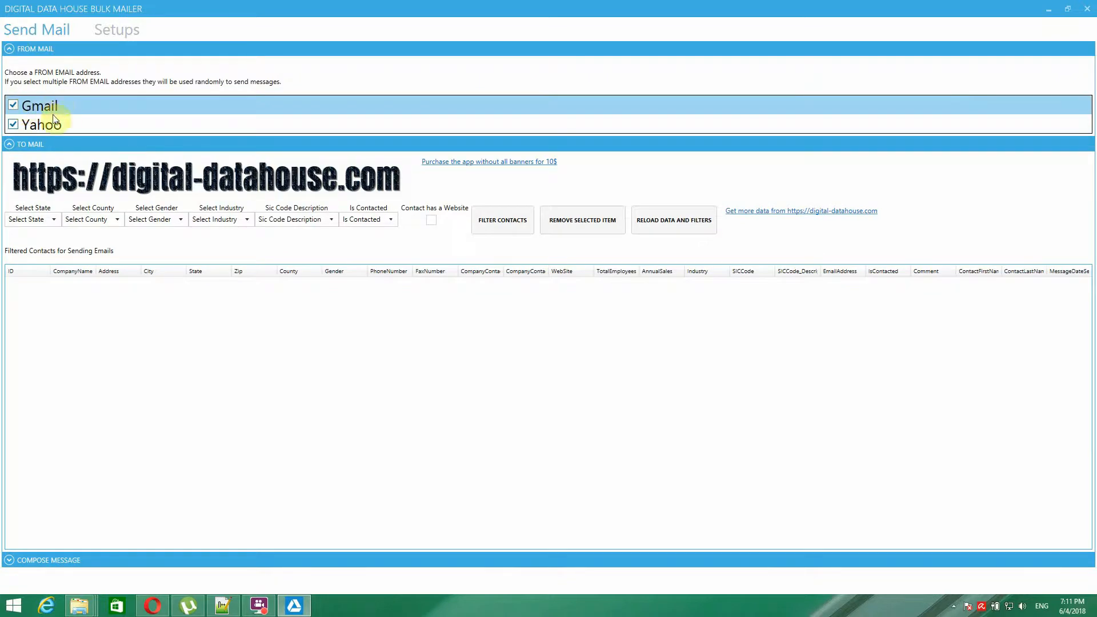
{"action": "left_click", "coordinate": [9, 48]}
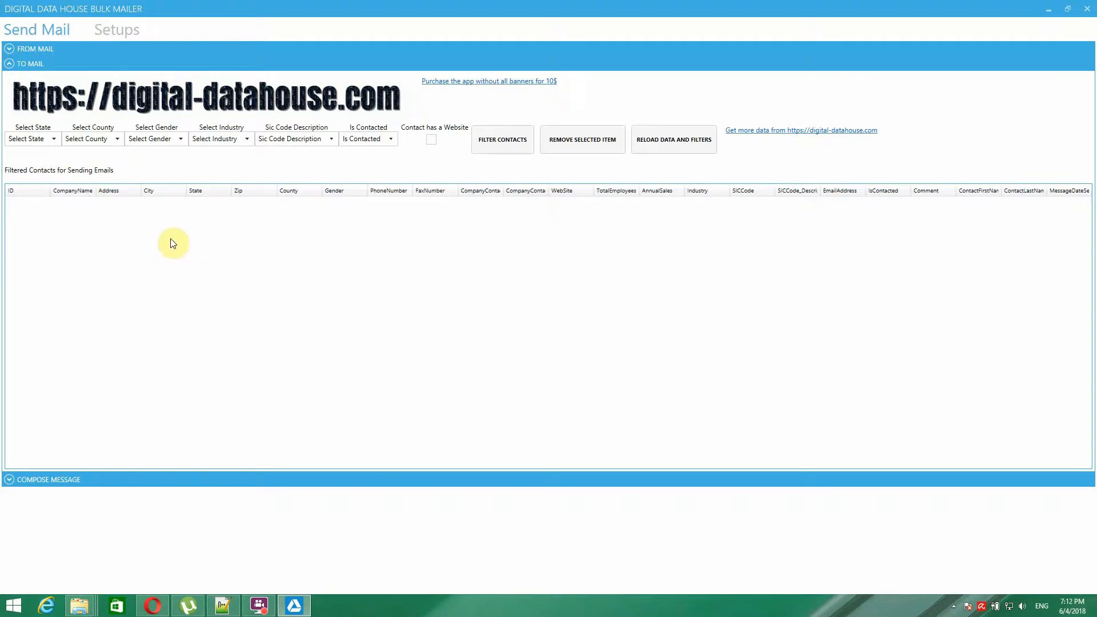
- Open COMPOSE MESSAGE and select the stray 'sdf' text in the body for replacement
{"action": "left_click", "coordinate": [10, 64]}
{"action": "left_click", "coordinate": [9, 79]}
{"action": "left_click", "coordinate": [44, 108]}
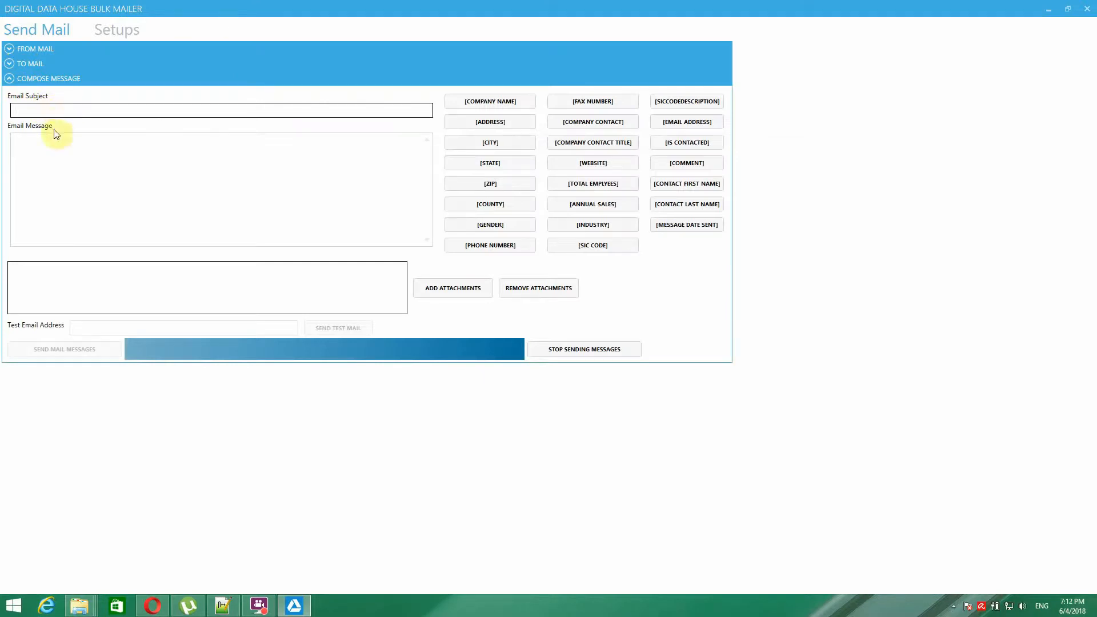
{"action": "left_click", "coordinate": [43, 139]}
{"action": "type", "text": "sdf"}
{"action": "left_click", "coordinate": [82, 150]}
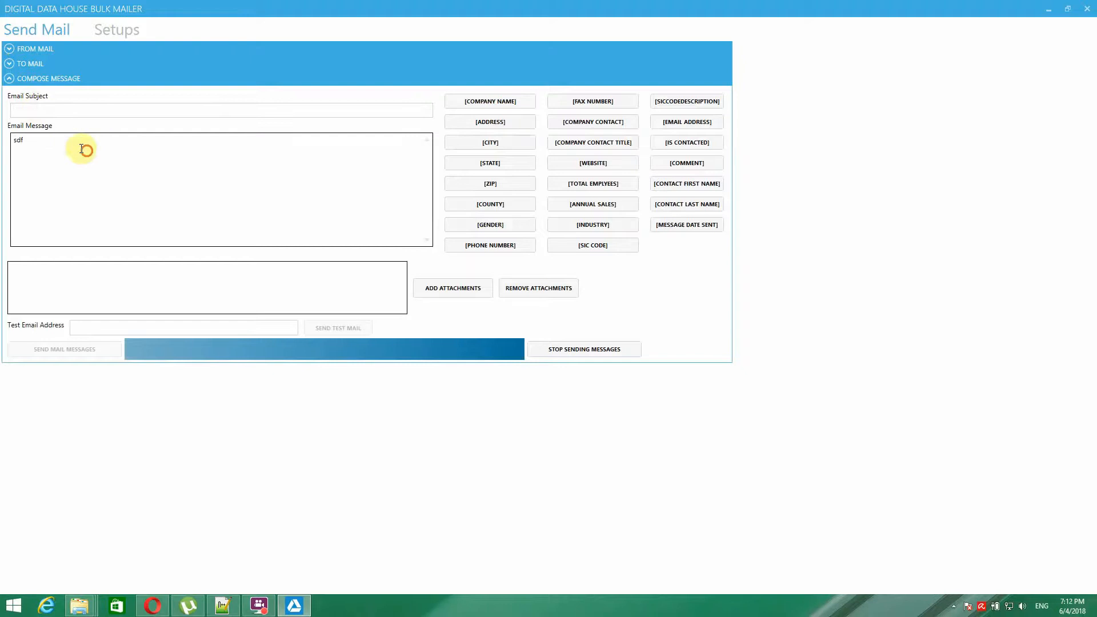
{"action": "key", "text": "ctrl+a"}
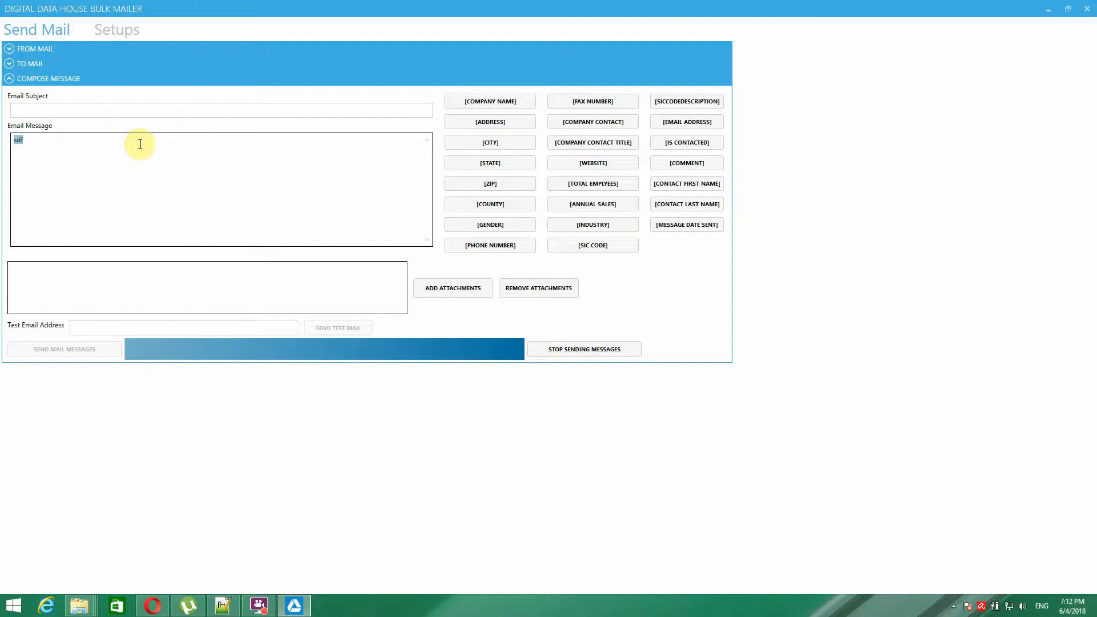
- Write 'Hi [CompanyContact]' and 'I have seen your site [WebSite]' using the merge-field buttons
{"action": "type", "text": "Hi"}
{"action": "left_click", "coordinate": [612, 124]}
{"action": "type", "text": "I have seen your site"}
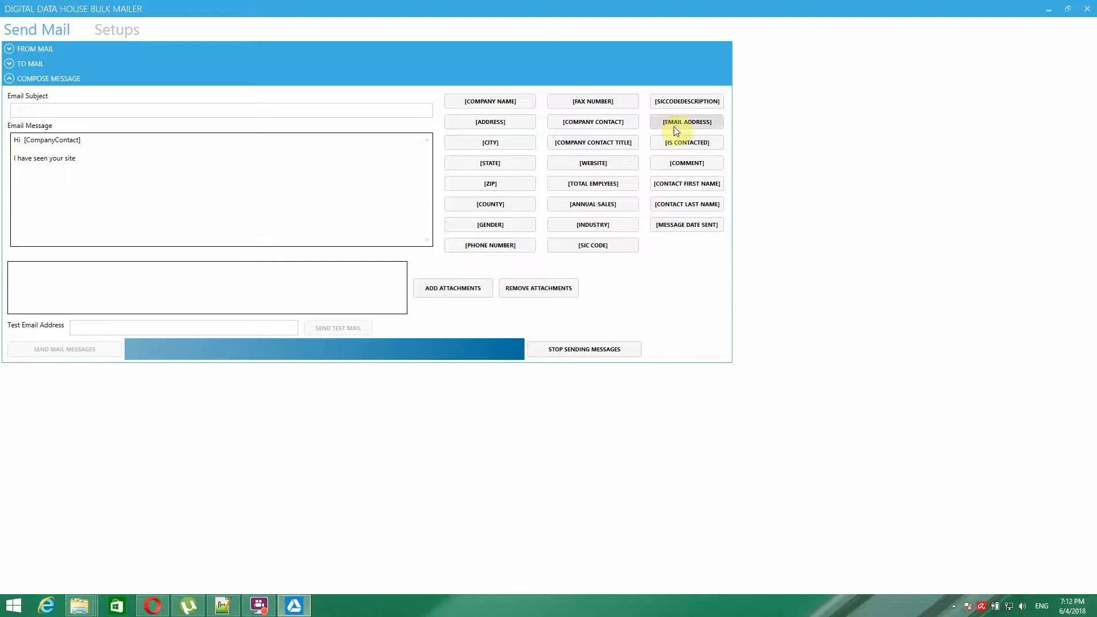
{"action": "left_click", "coordinate": [602, 163]}
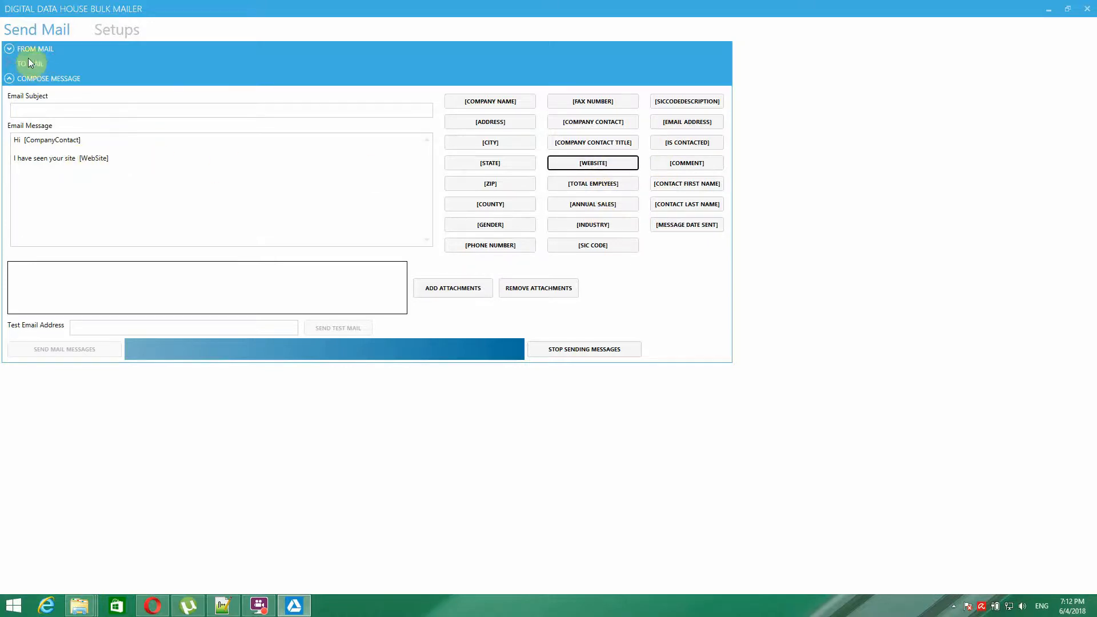
- Add the 'Regards Mr x' sign-off after the [WebSite] field
{"action": "left_click", "coordinate": [13, 65]}
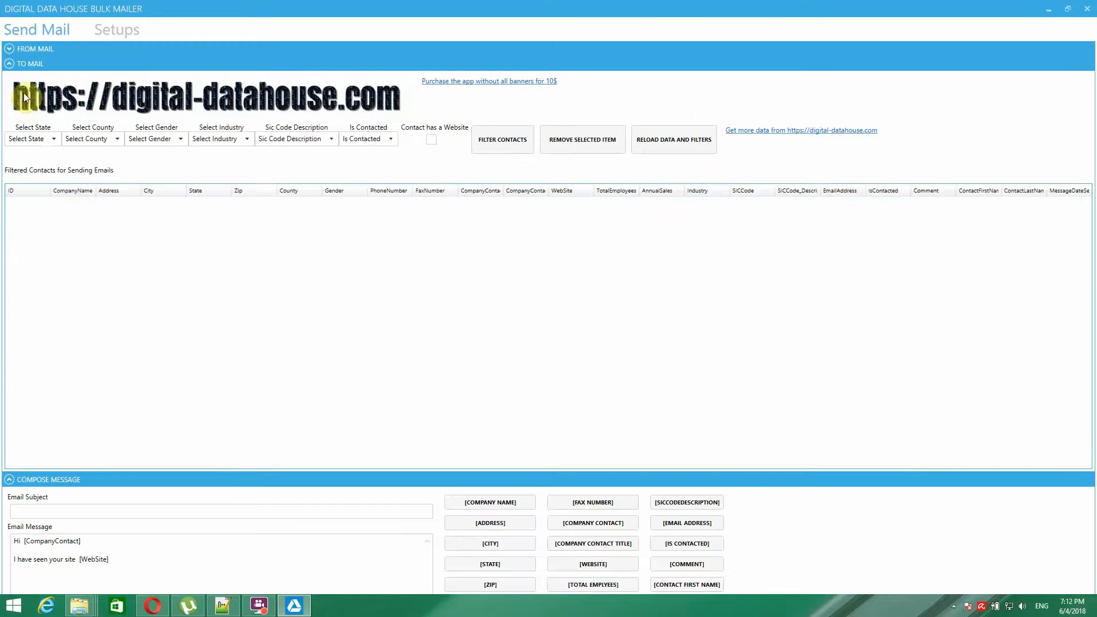
{"action": "left_click", "coordinate": [10, 61]}
{"action": "left_click", "coordinate": [140, 163]}
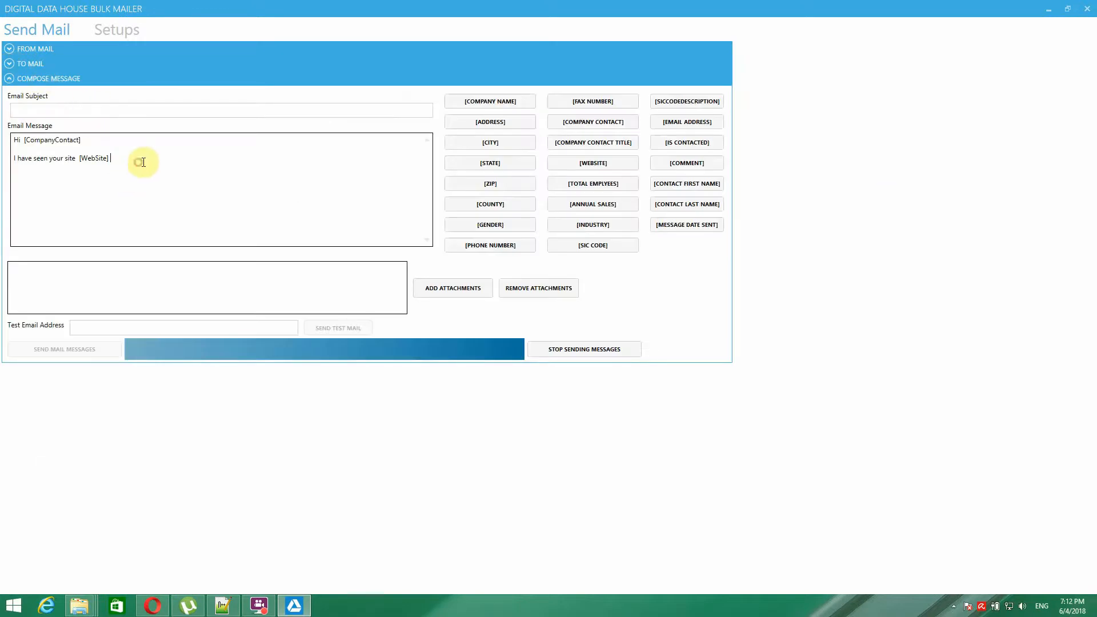
{"action": "type", "text": "Re"}
{"action": "type", "text": "gards "}
{"action": "type", "text": "Mr x"}
{"action": "left_click", "coordinate": [97, 110]}
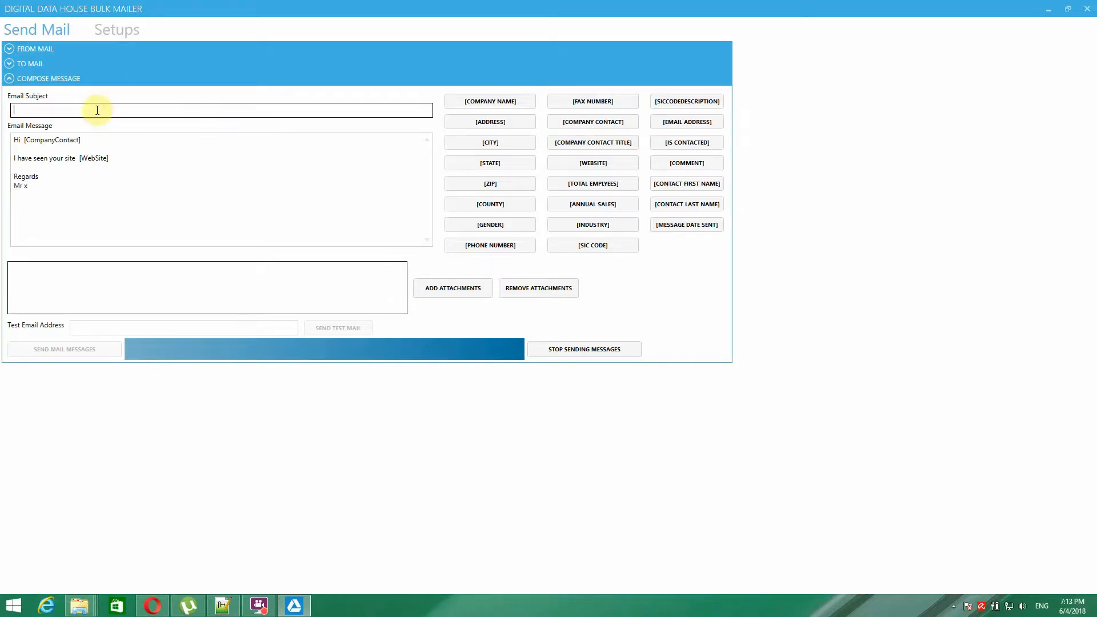
- Enter subject 'Contact offer' and attach Playlist.spl plus settings.dat from Documents
{"action": "type", "text": "Contact offer"}
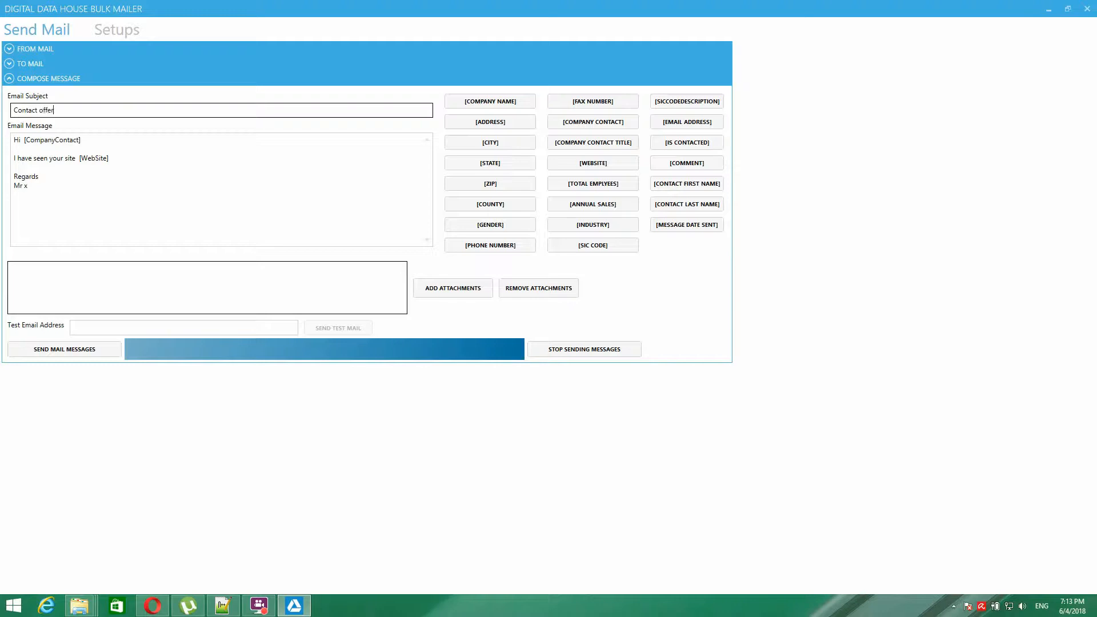
{"action": "left_click", "coordinate": [453, 288]}
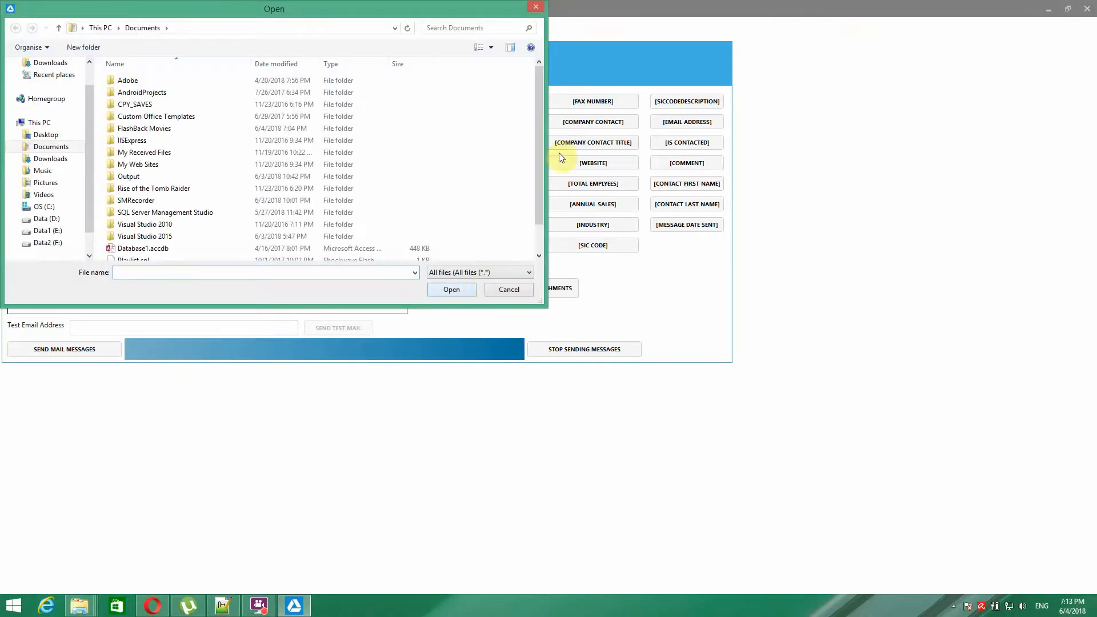
{"action": "scroll", "coordinate": [543, 133], "scroll_direction": "down", "scroll_amount": 1}
{"action": "left_click", "coordinate": [156, 230]}
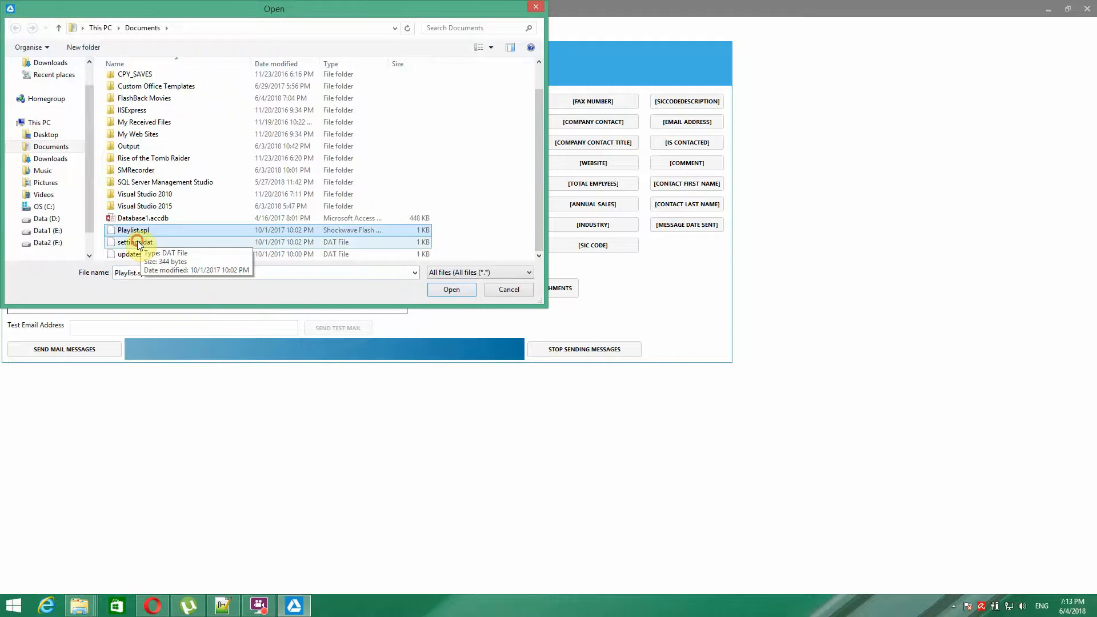
{"action": "left_click", "coordinate": [137, 243], "text": "ctrl"}
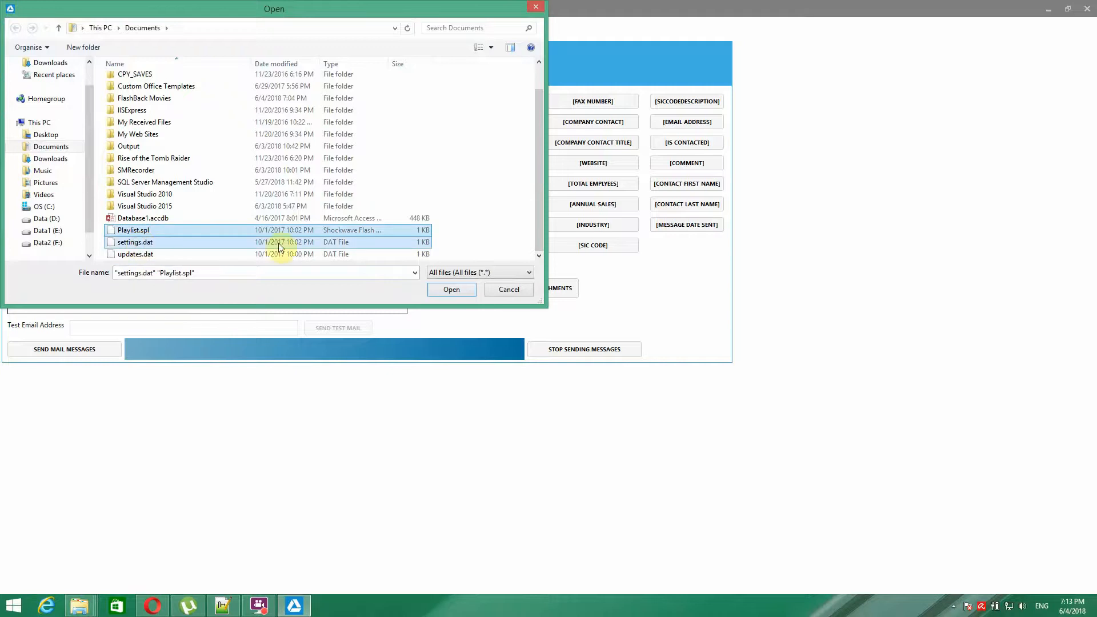
{"action": "left_click", "coordinate": [452, 290]}
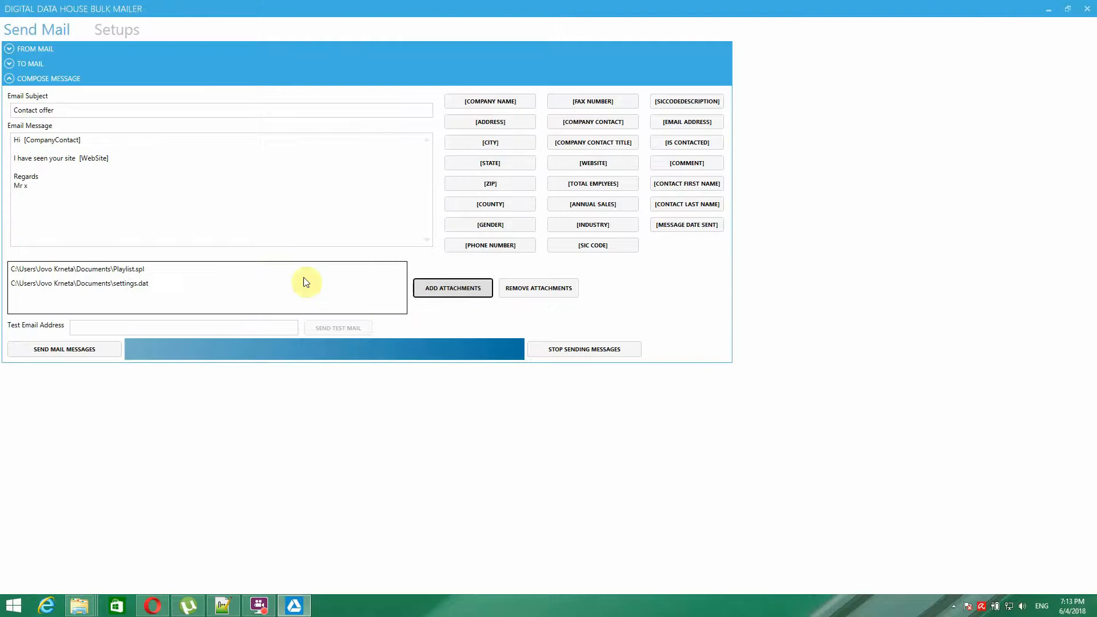
- Enter a test recipient Gmail address in the Test Email Address field
{"action": "left_click", "coordinate": [98, 326]}
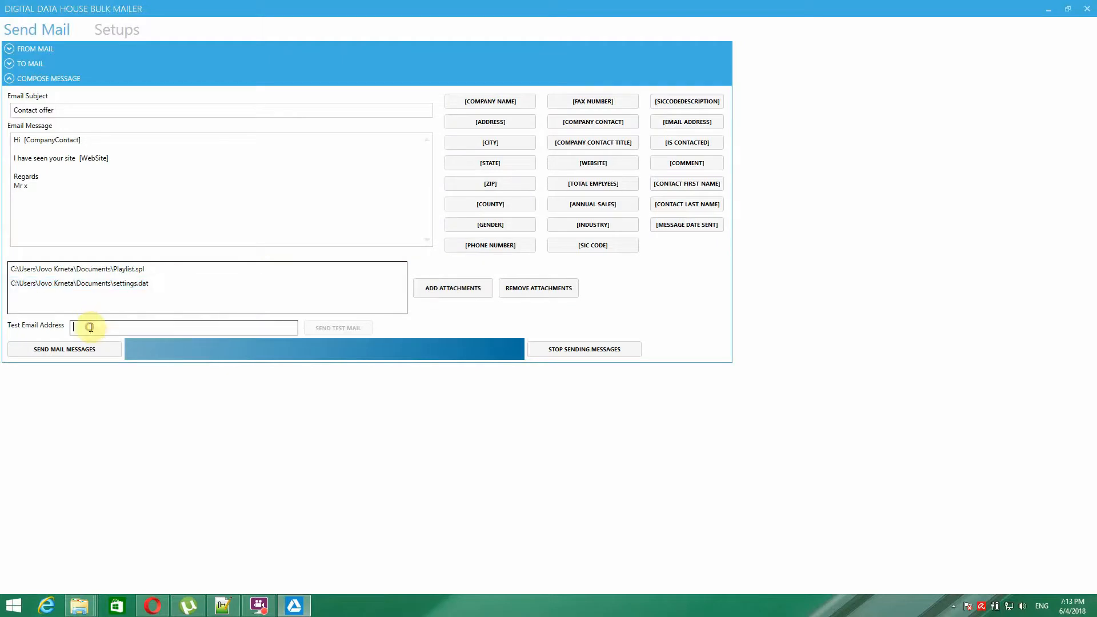
{"action": "type", "text": "tsdffsdfsdf"}
{"action": "double_click", "coordinate": [126, 325]}
{"action": "key", "text": "BackSpace"}
{"action": "mouse_move", "coordinate": [90, 327]}
{"action": "type", "text": "te"}
{"action": "key", "text": "BackSpace"}
{"action": "key", "text": "BackSpace"}
{"action": "key", "text": "BackSpace"}
{"action": "type", "text": "ouraddreees@gmail.com"}
- Remove both attached files so the attachment list is empty
{"action": "left_click_drag", "start_coordinate": [147, 328], "coordinate": [55, 324]}
{"action": "left_click", "coordinate": [152, 329]}
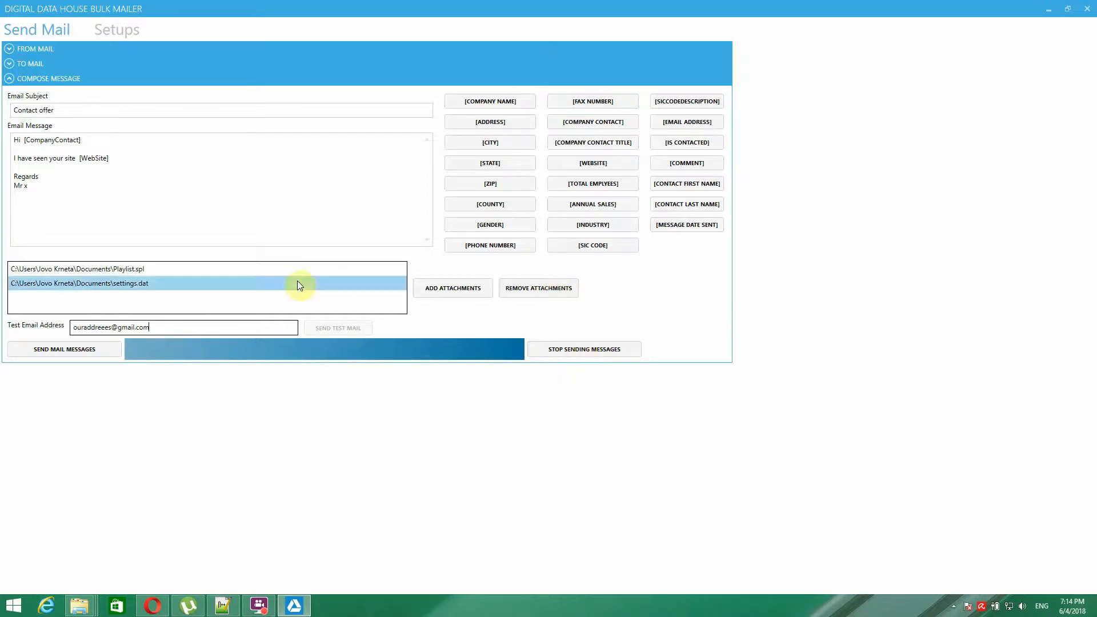
{"action": "left_click", "coordinate": [541, 287]}
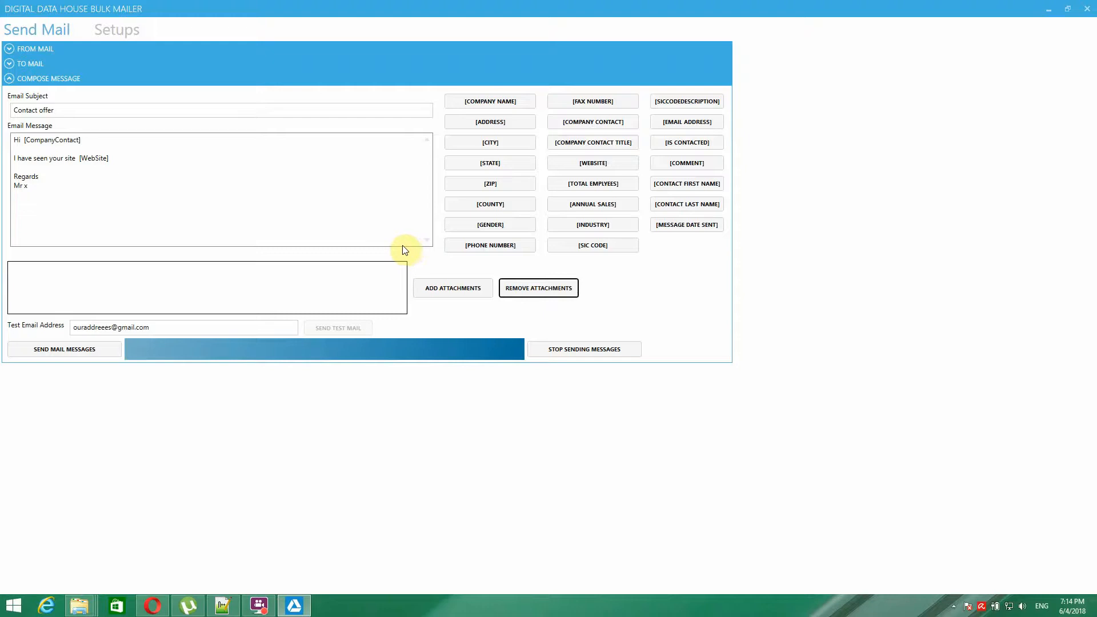
- Show the Email Setup table under Setups and select the Gmail row
{"action": "left_click", "coordinate": [129, 32]}
{"action": "left_click", "coordinate": [64, 82]}
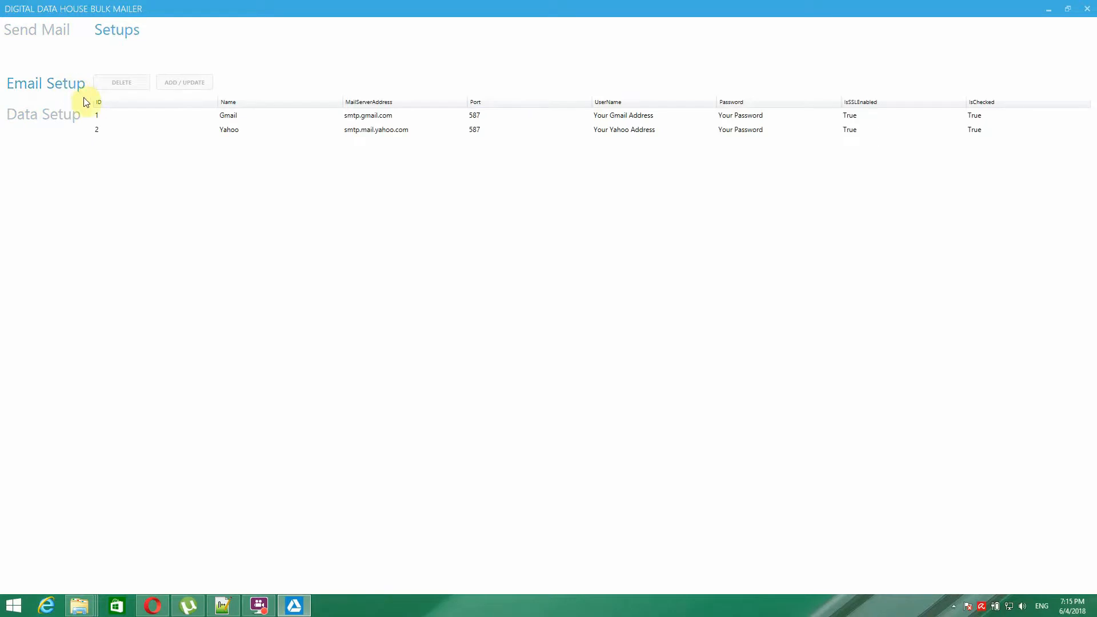
{"action": "left_click", "coordinate": [205, 117]}
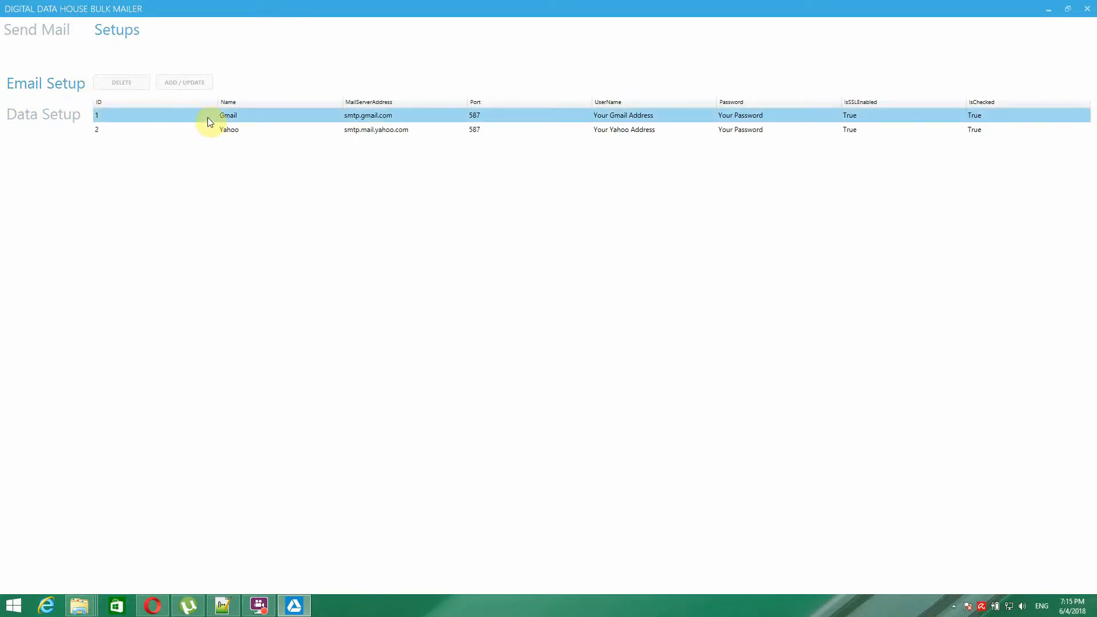
{"action": "left_click", "coordinate": [239, 130]}
{"action": "left_click", "coordinate": [244, 118]}
{"action": "left_click", "coordinate": [244, 130]}
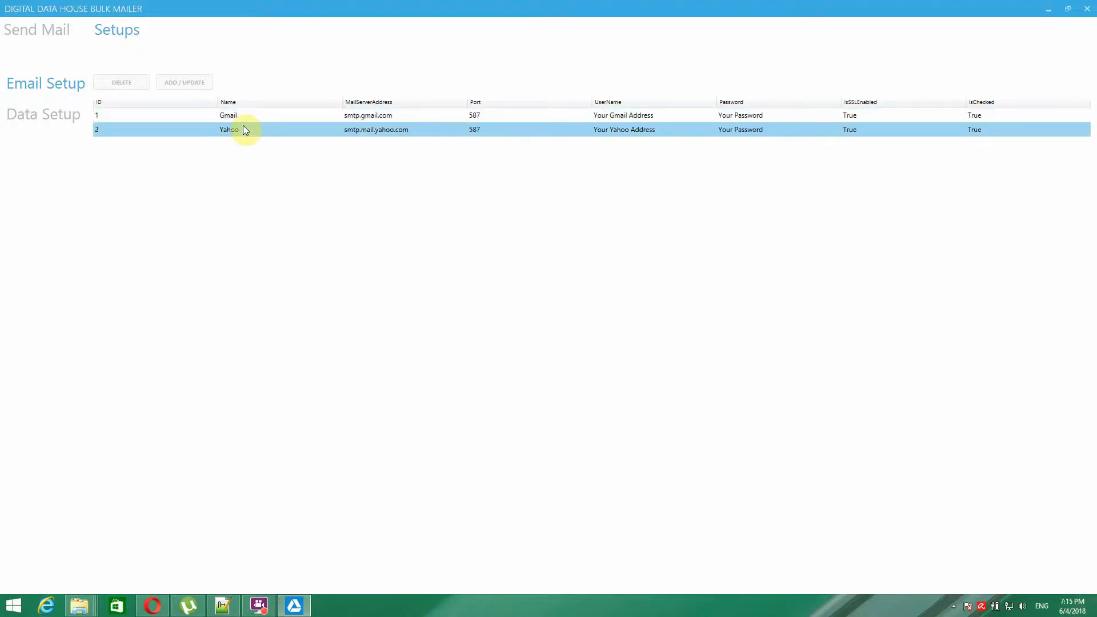
{"action": "left_click", "coordinate": [345, 117]}
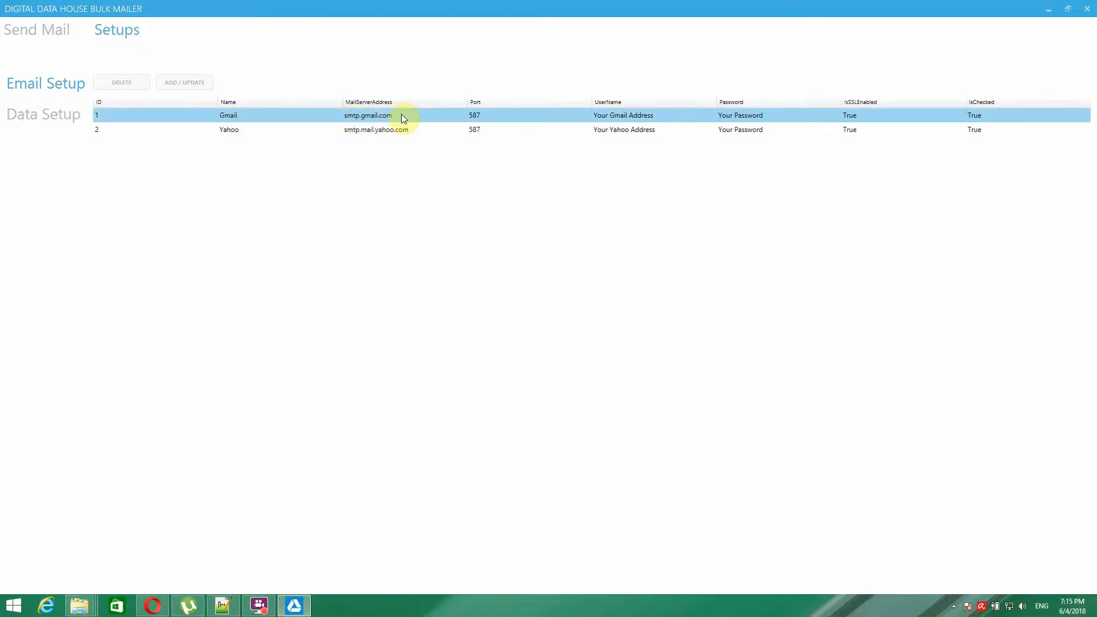
{"action": "left_click", "coordinate": [407, 130]}
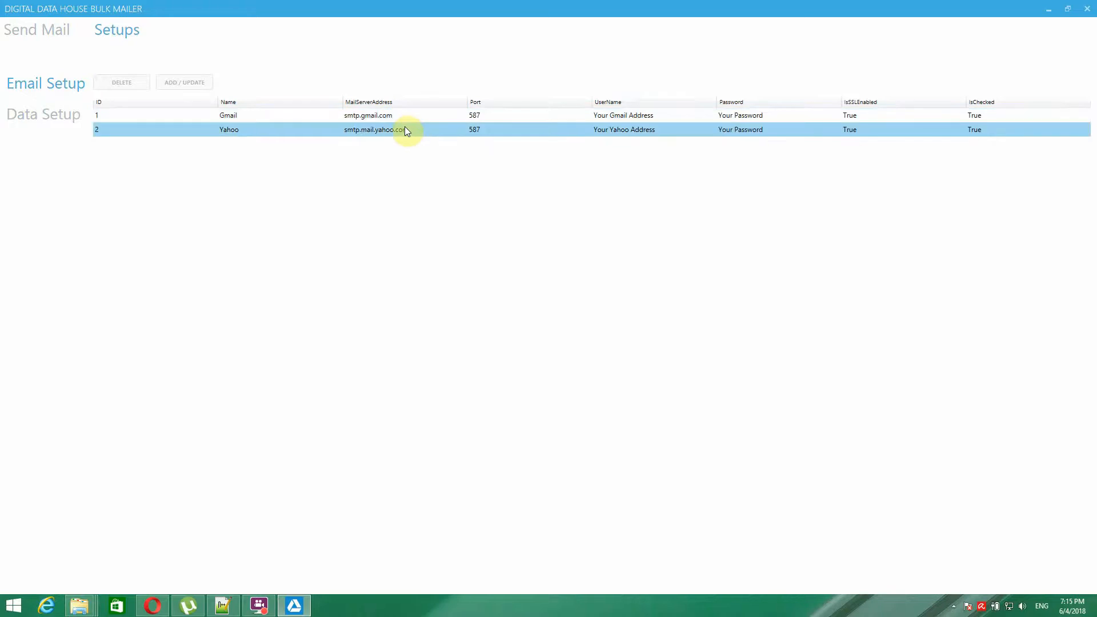
{"action": "left_click", "coordinate": [648, 116]}
- Enter the Gmail account's e-mail username and password, then save with ADD / UPDATE
{"action": "left_click", "coordinate": [665, 117]}
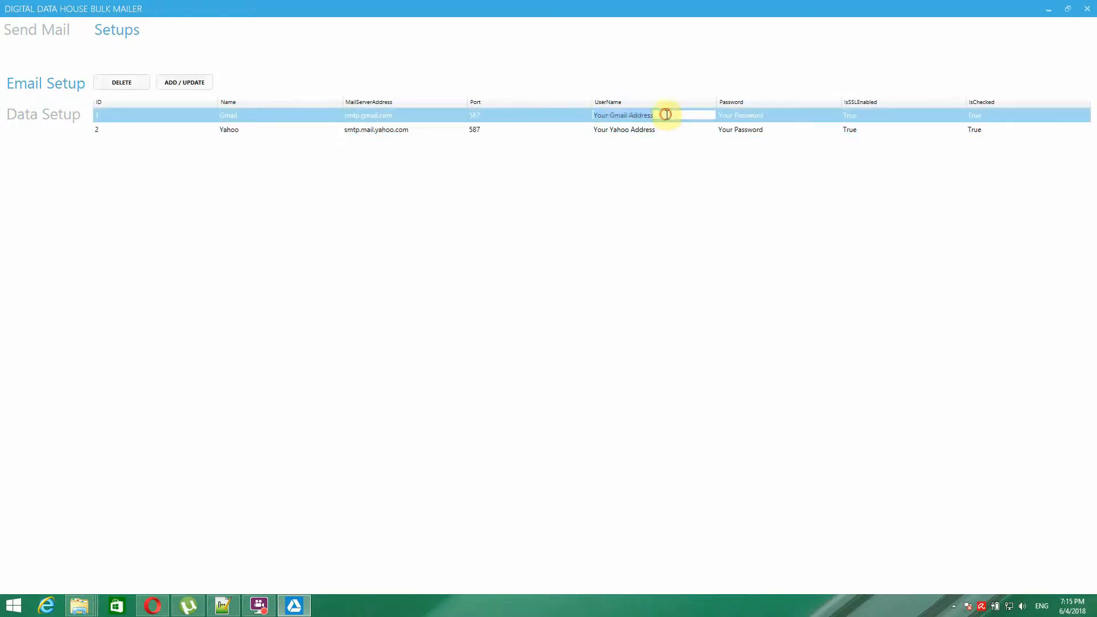
{"action": "left_click_drag", "start_coordinate": [683, 118], "coordinate": [592, 123]}
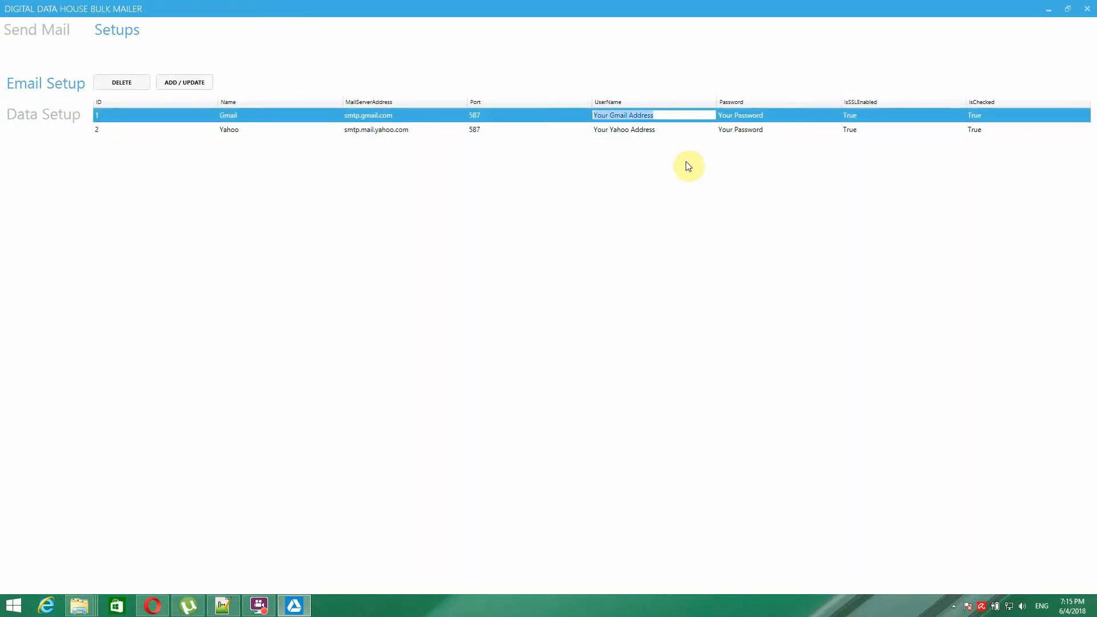
{"action": "type", "text": "myuser@gmail.com"}
{"action": "left_click", "coordinate": [778, 116]}
{"action": "left_click", "coordinate": [778, 115]}
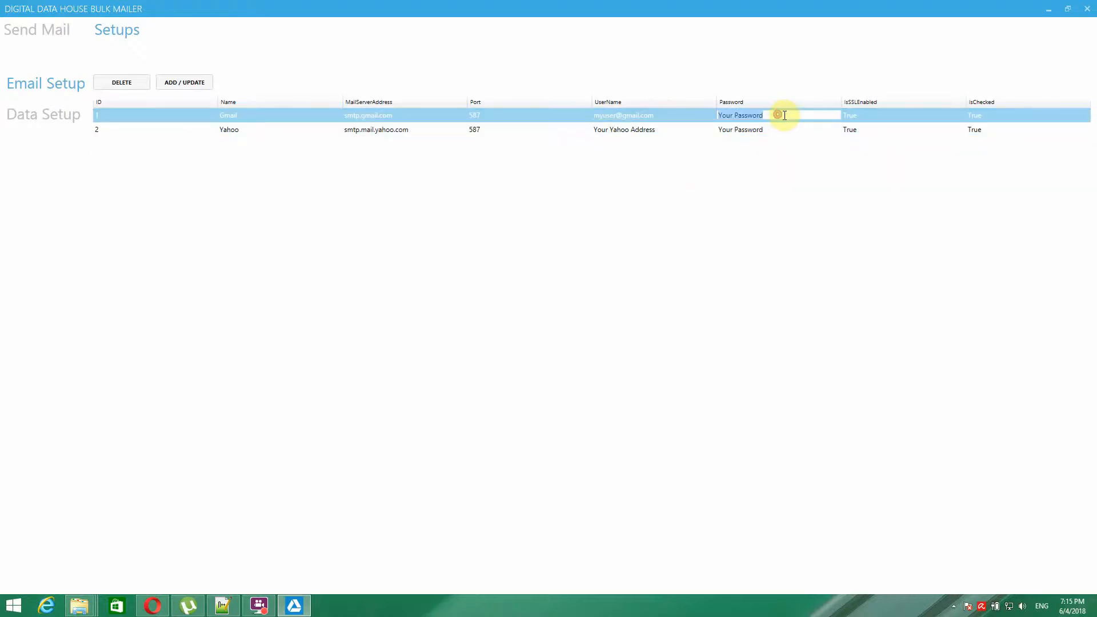
{"action": "type", "text": "p"}
{"action": "type", "text": "ypassword"}
{"action": "left_click", "coordinate": [187, 86]}
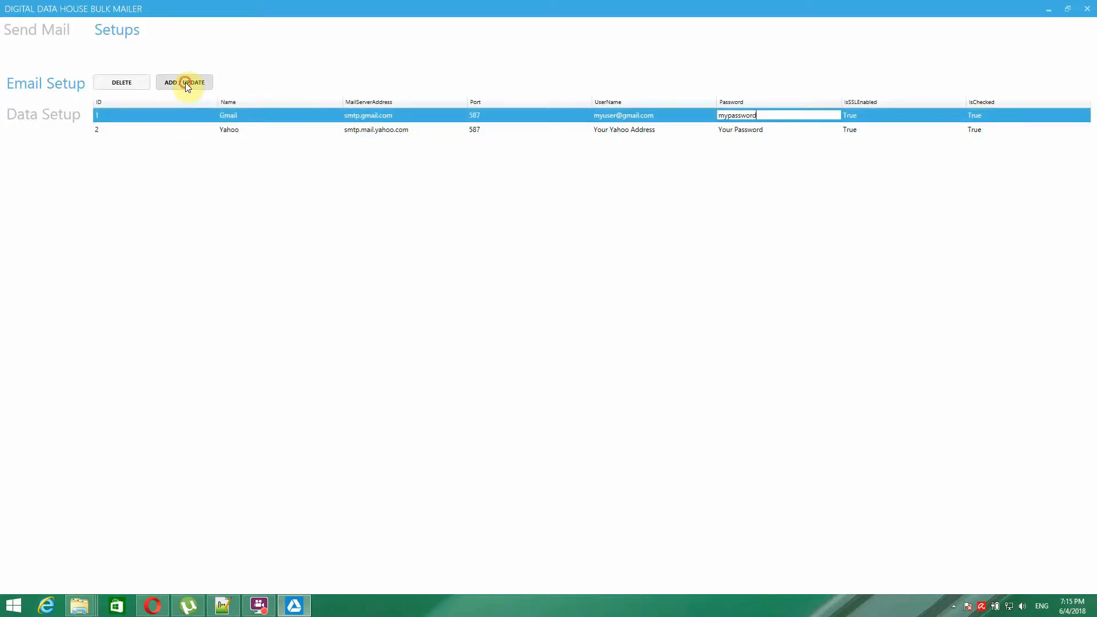
{"action": "left_click", "coordinate": [196, 130]}
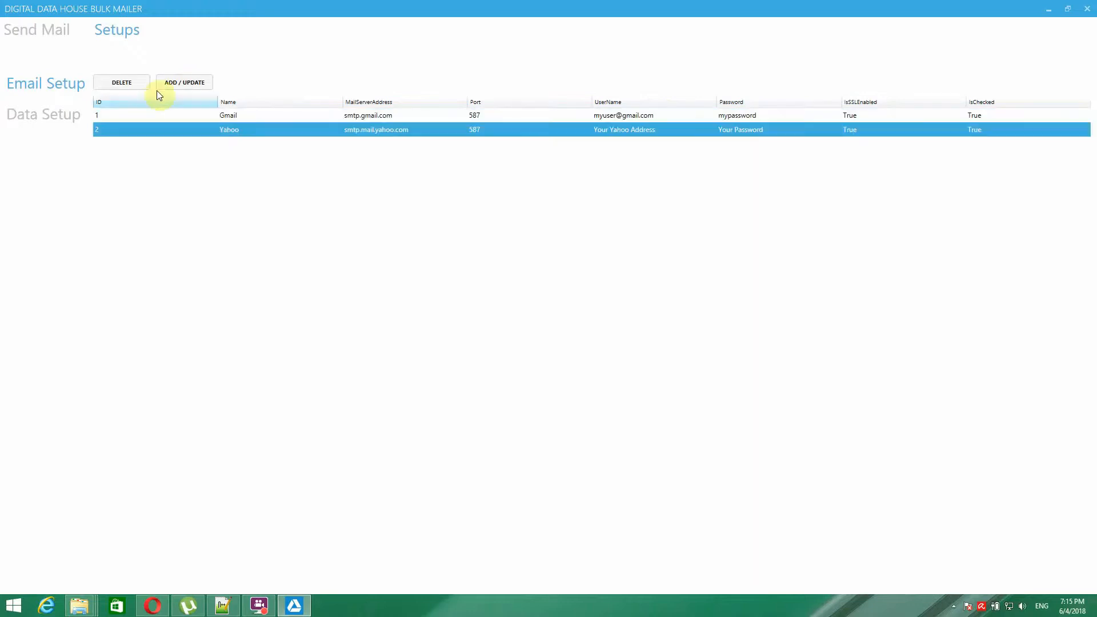
- Decline deleting the Yahoo setup, then add a new blank setup row with ID 0
{"action": "left_click", "coordinate": [133, 83]}
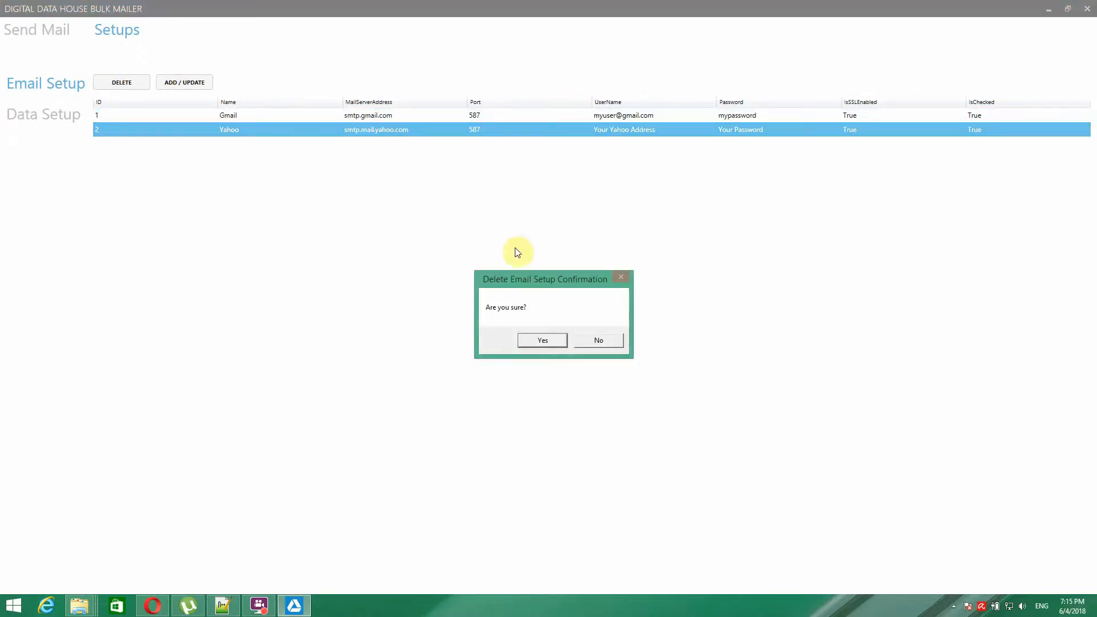
{"action": "left_click", "coordinate": [604, 339]}
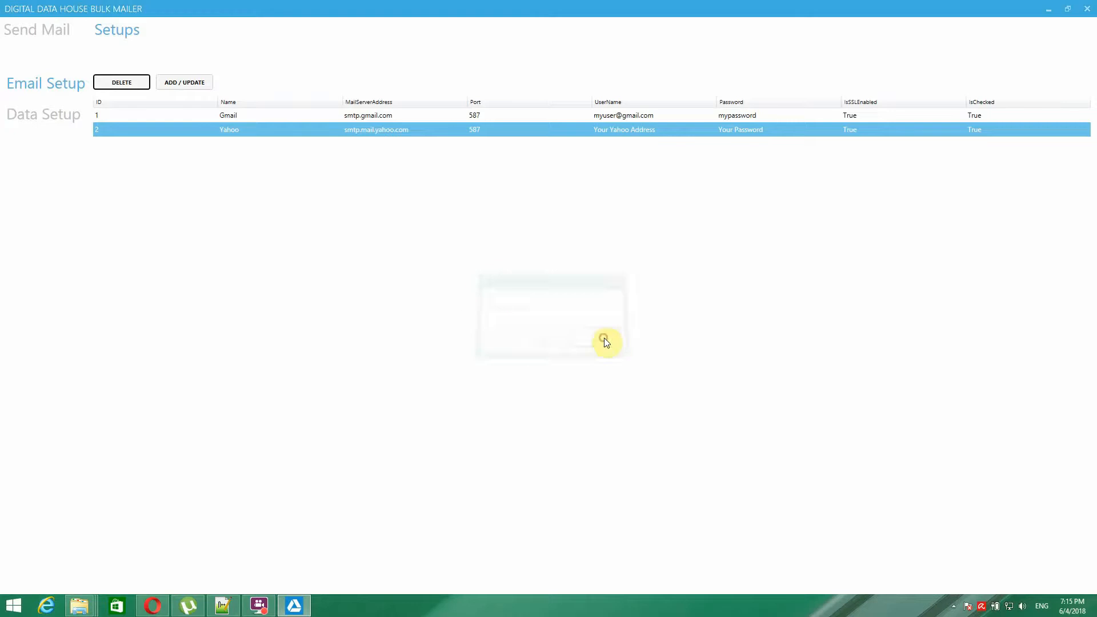
{"action": "left_click", "coordinate": [248, 150]}
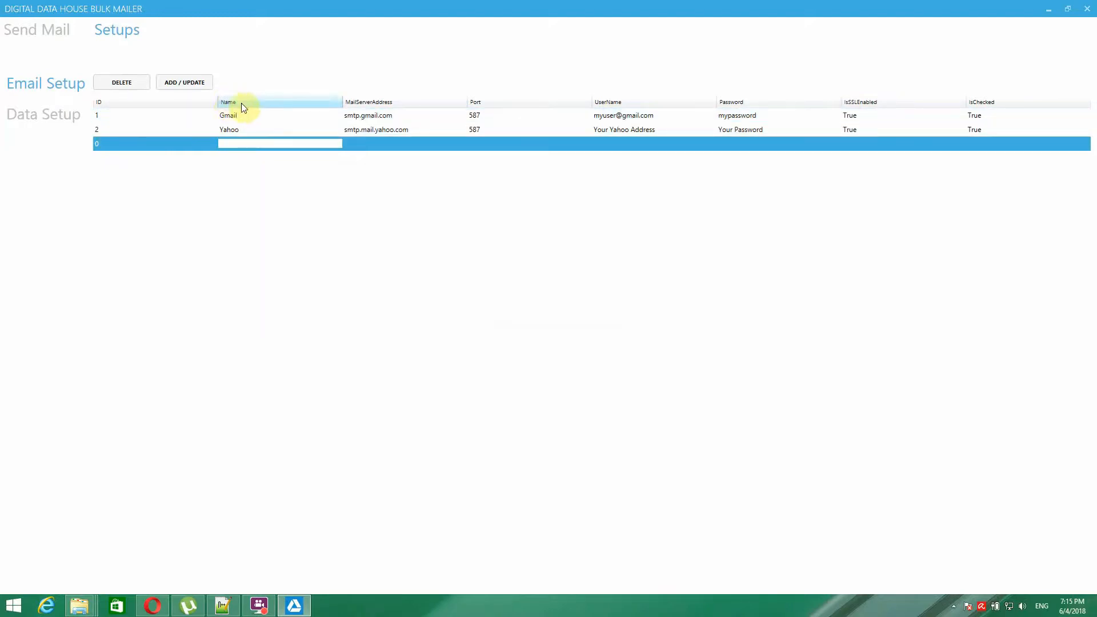
- Fill the new row with name test1, mail server test and port 123
{"action": "left_click", "coordinate": [241, 143]}
{"action": "type", "text": "test1"}
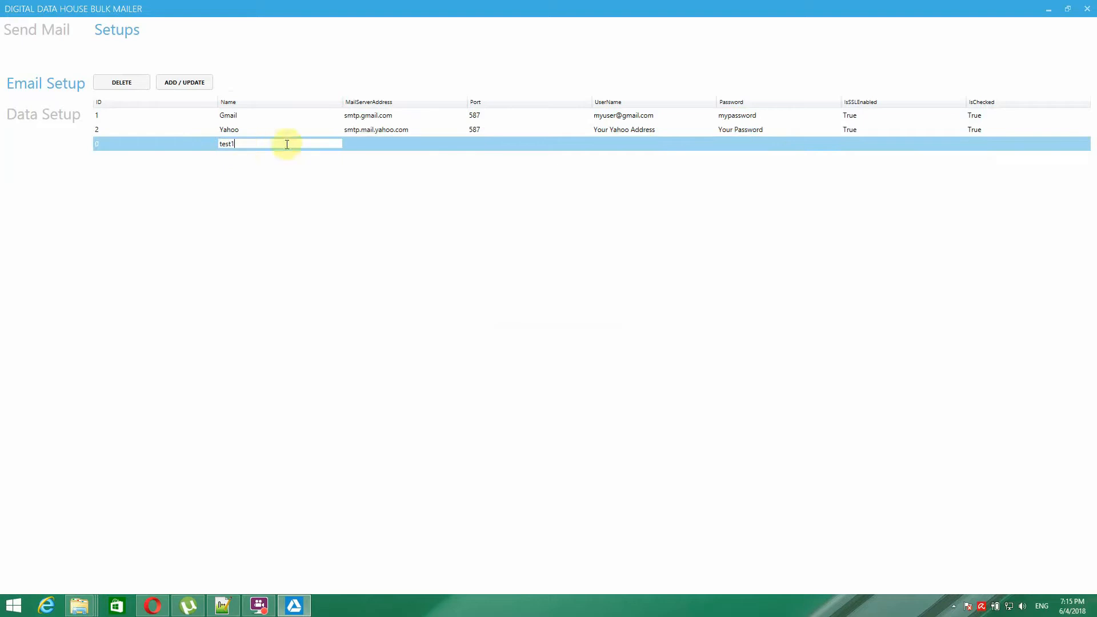
{"action": "left_click", "coordinate": [365, 148]}
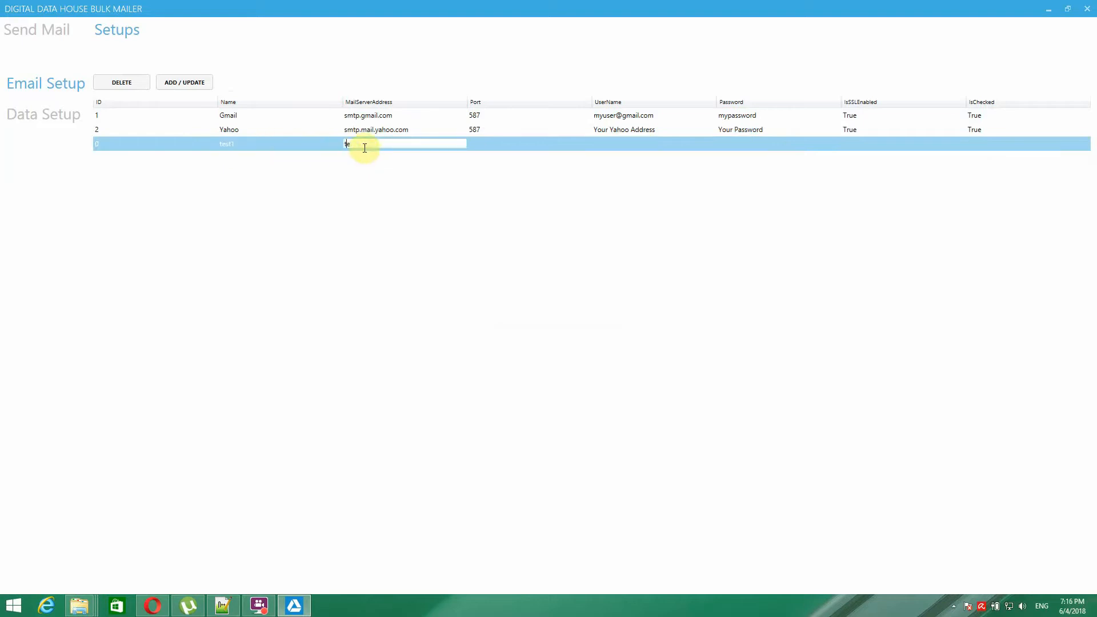
{"action": "type", "text": "test"}
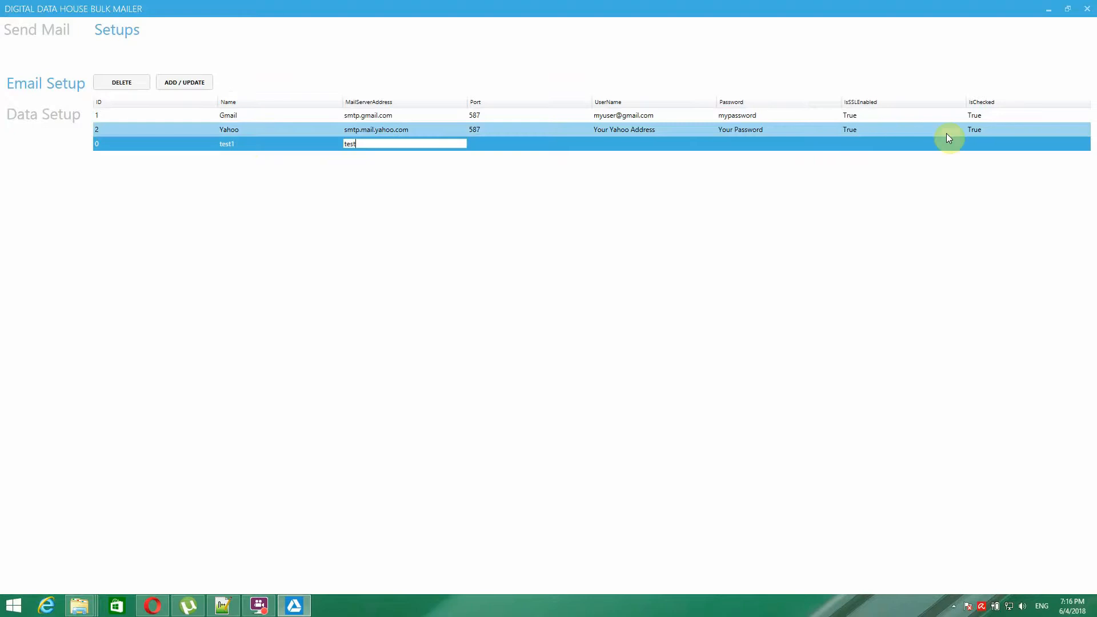
{"action": "left_click", "coordinate": [489, 144]}
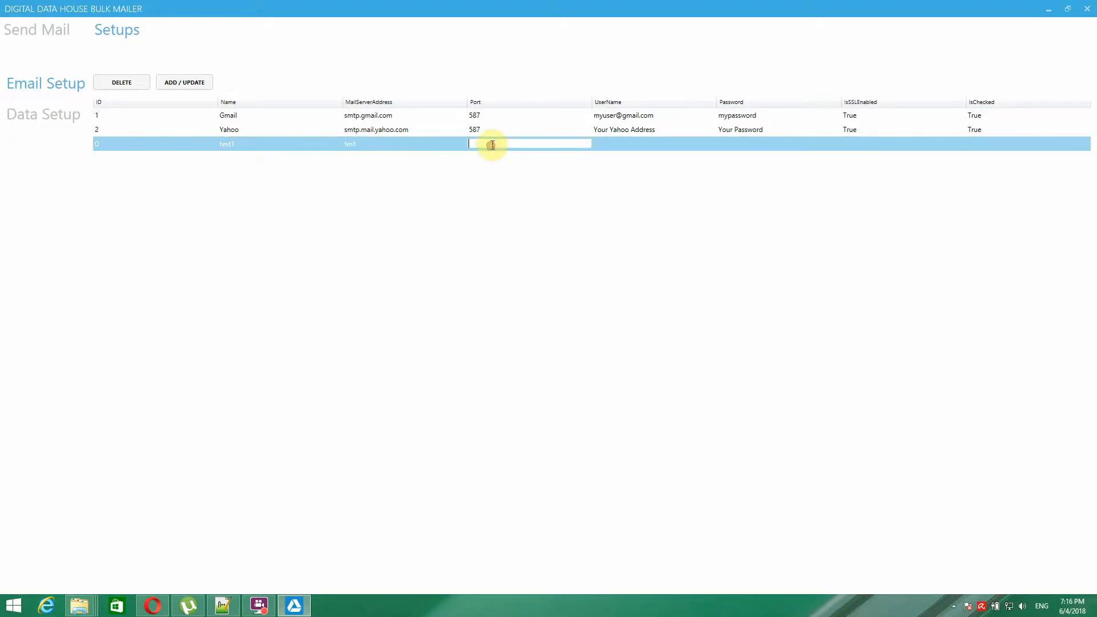
{"action": "type", "text": "1w3"}
{"action": "key", "text": "BackSpace"}
{"action": "key", "text": "BackSpace"}
{"action": "type", "text": "23"}
- Add placeholder credentials, SSL True and IsChecked False, then save the test setup
{"action": "left_click", "coordinate": [637, 144]}
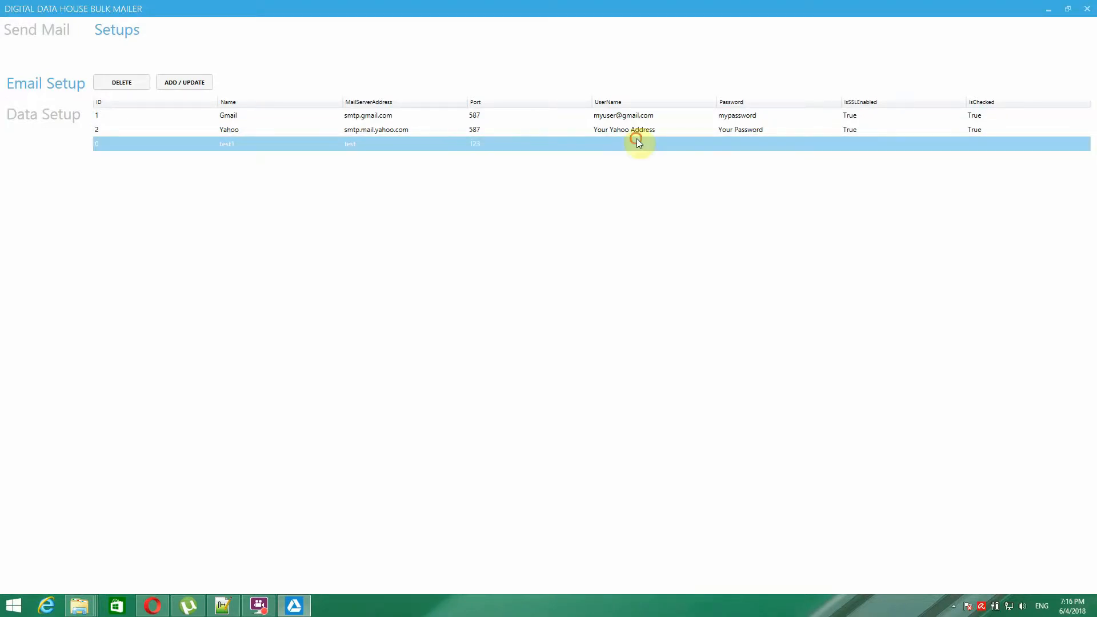
{"action": "left_click", "coordinate": [638, 144]}
{"action": "type", "text": "sdfsdf"}
{"action": "left_click", "coordinate": [732, 146]}
{"action": "type", "text": "sdfsdf"}
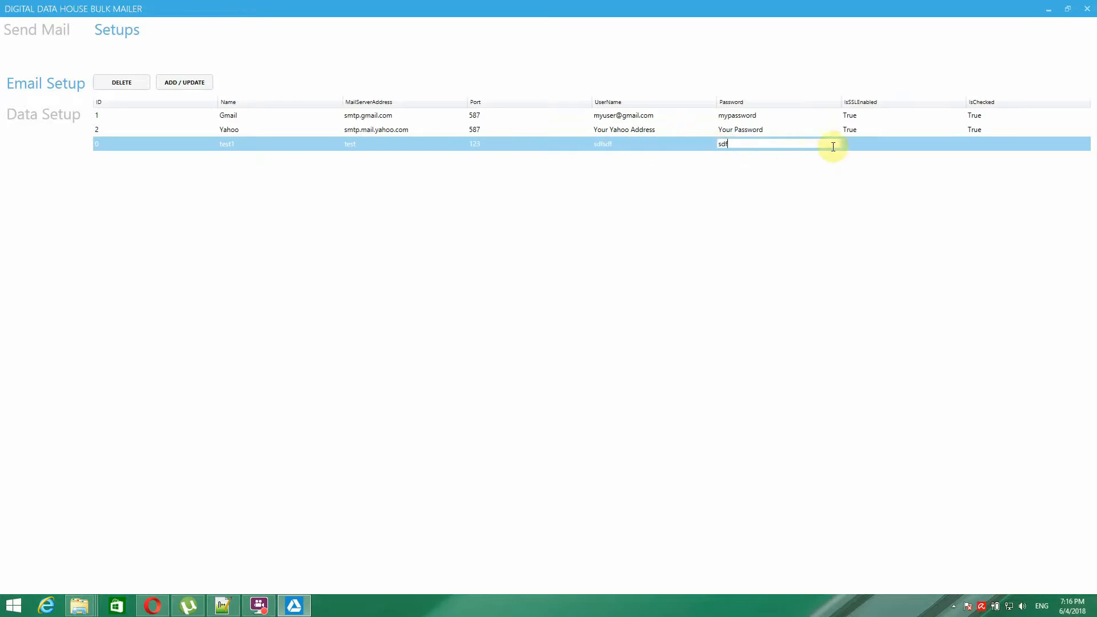
{"action": "left_click", "coordinate": [866, 143]}
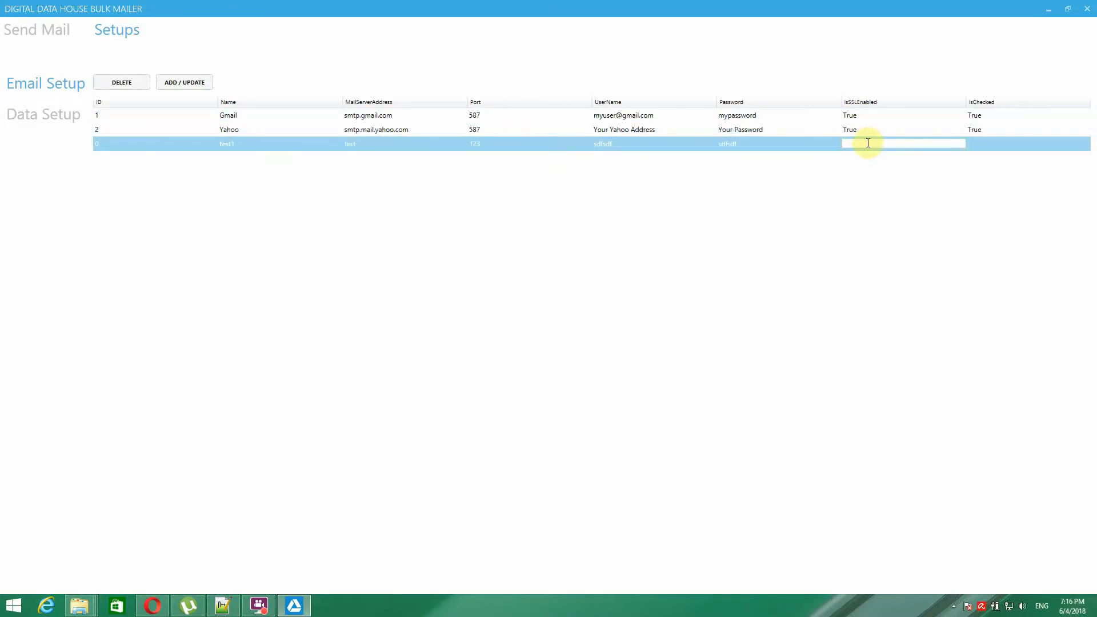
{"action": "type", "text": "True"}
{"action": "left_click", "coordinate": [984, 142]}
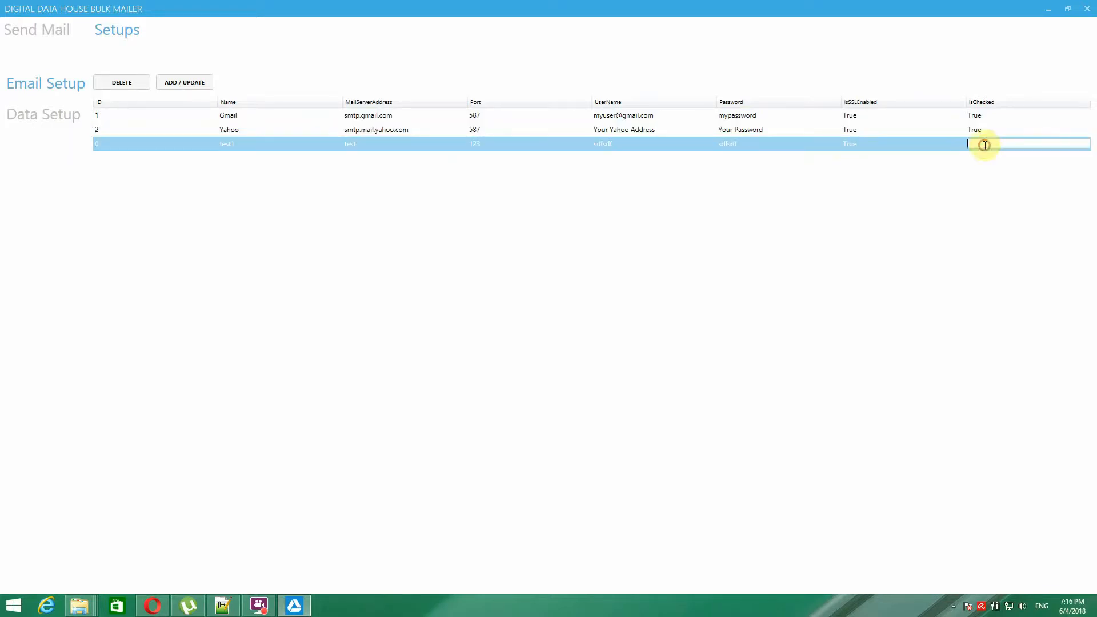
{"action": "type", "text": "Flase"}
{"action": "type", "text": "lse"}
{"action": "key", "text": "BackSpace"}
{"action": "key", "text": "BackSpace"}
{"action": "type", "text": "lse"}
{"action": "left_click", "coordinate": [183, 86]}
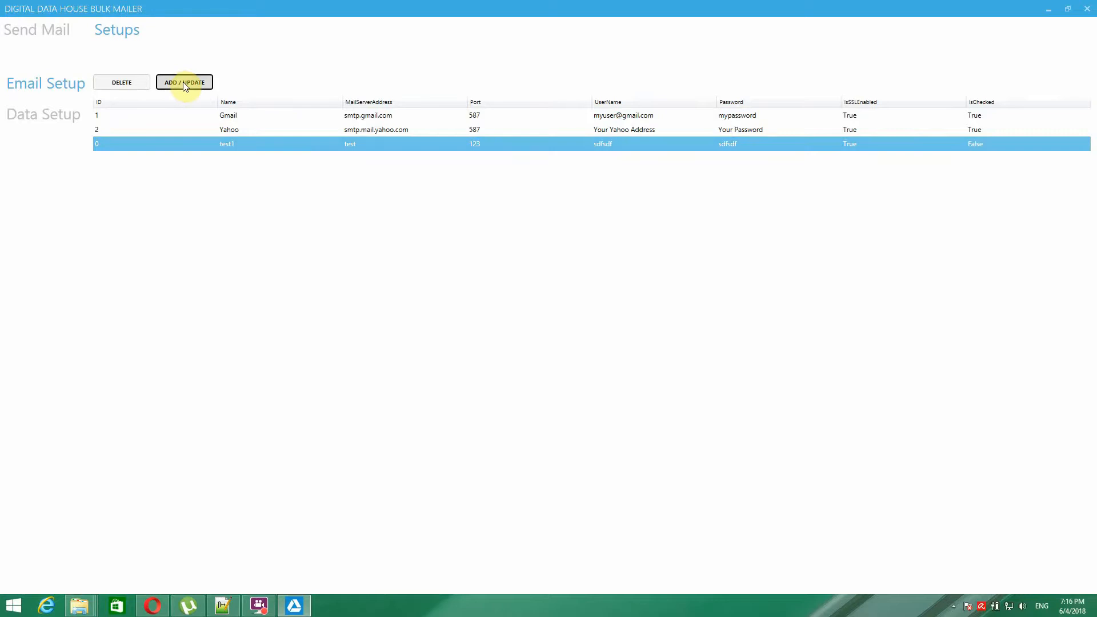
{"action": "left_click", "coordinate": [246, 142]}
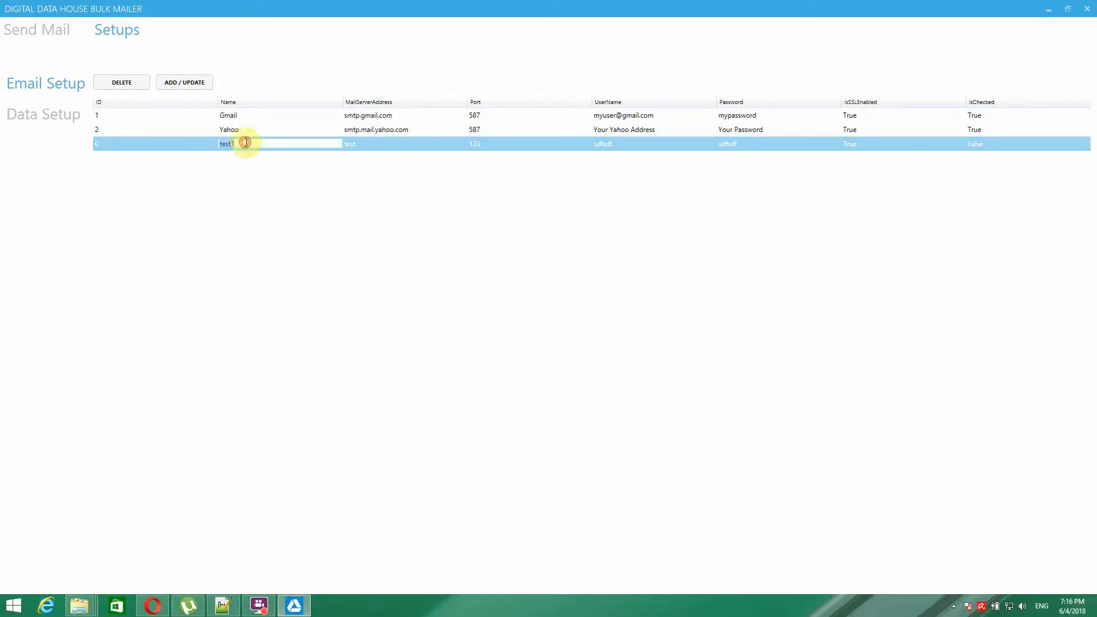
{"action": "left_click", "coordinate": [251, 144]}
- Save the renamed test setup, then delete it, confirming Yes
{"action": "type", "text": "234"}
{"action": "left_click", "coordinate": [180, 83]}
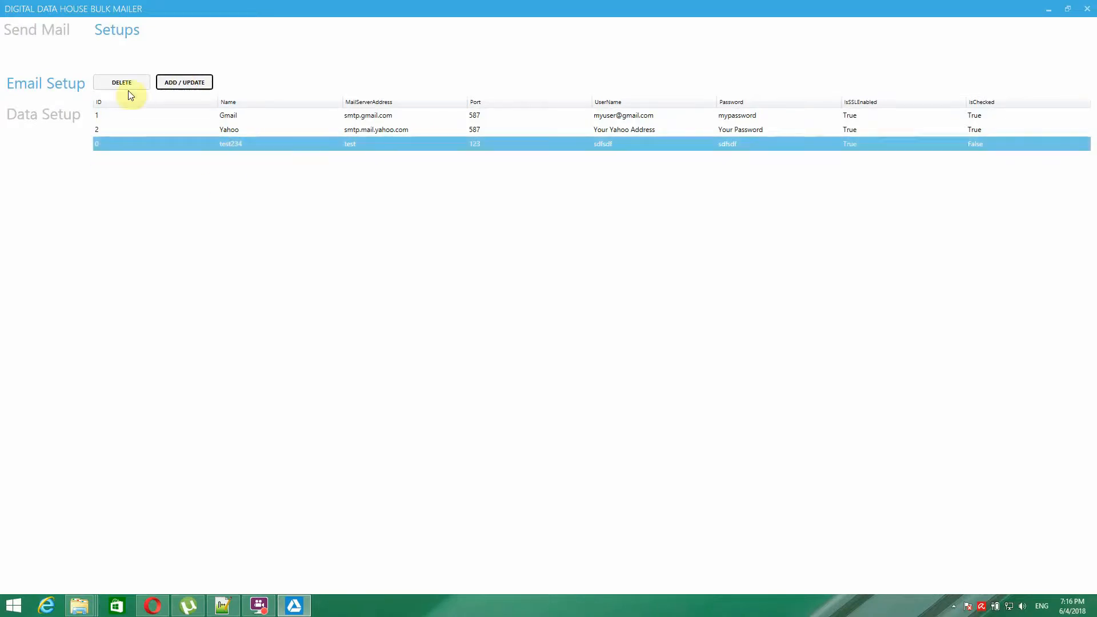
{"action": "left_click", "coordinate": [137, 142]}
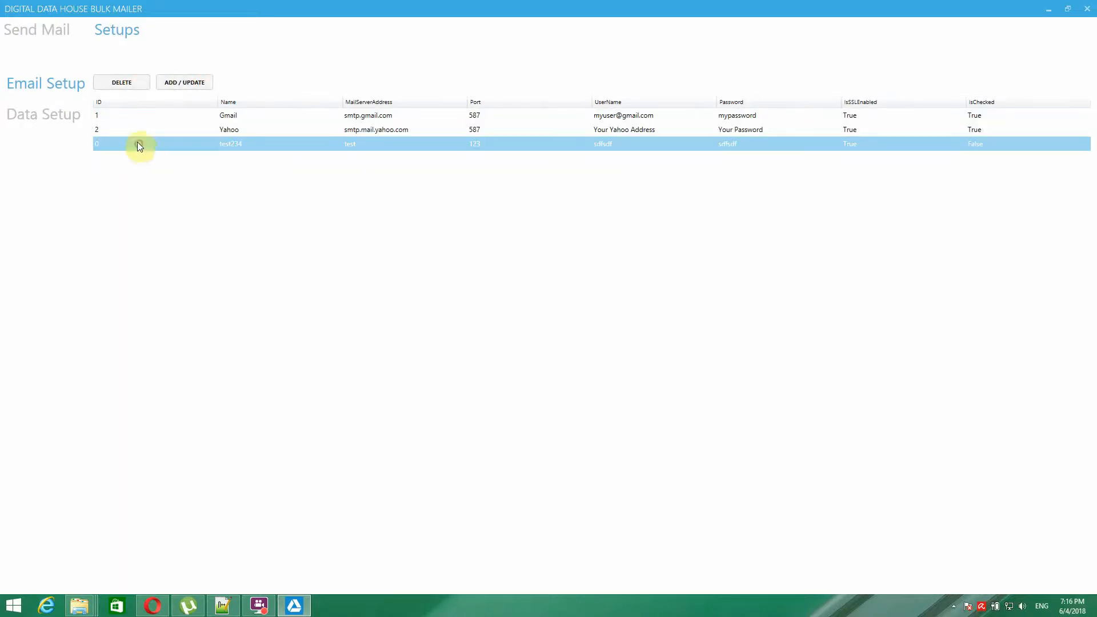
{"action": "left_click", "coordinate": [121, 85]}
{"action": "left_click", "coordinate": [537, 338]}
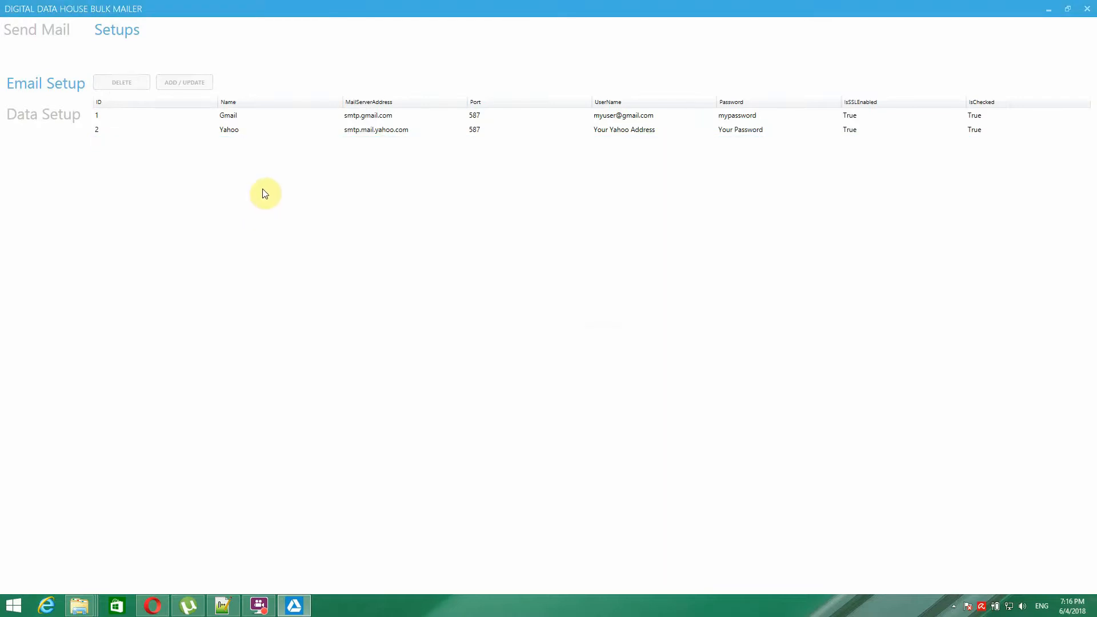
- Rename the Gmail setup to Gmail1, save it, and return to Send Mail
{"action": "left_click", "coordinate": [247, 116]}
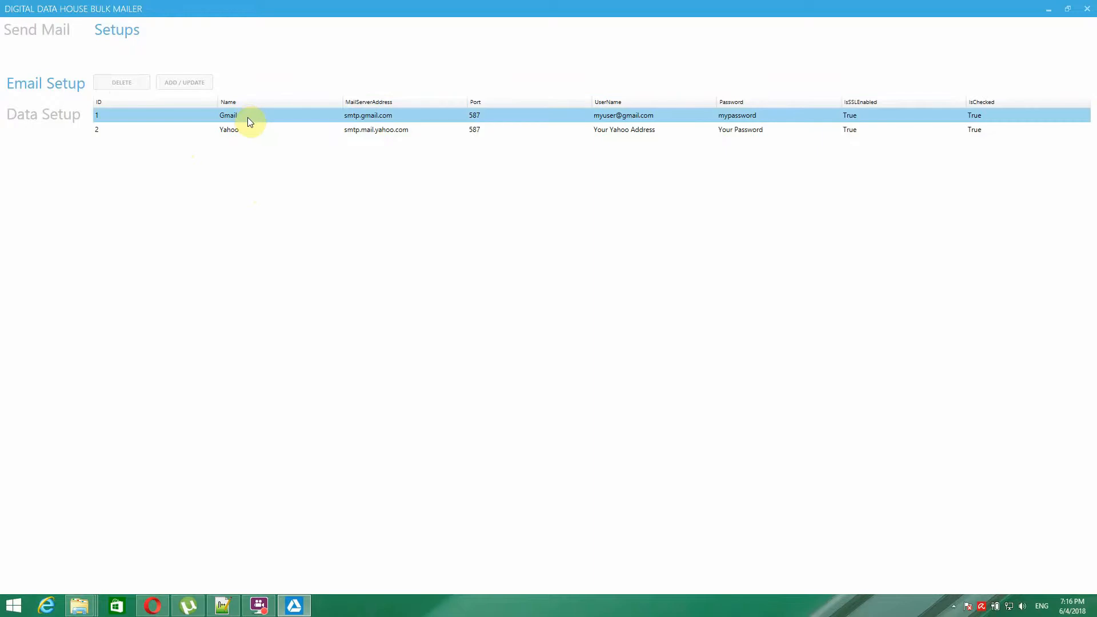
{"action": "left_click", "coordinate": [246, 116]}
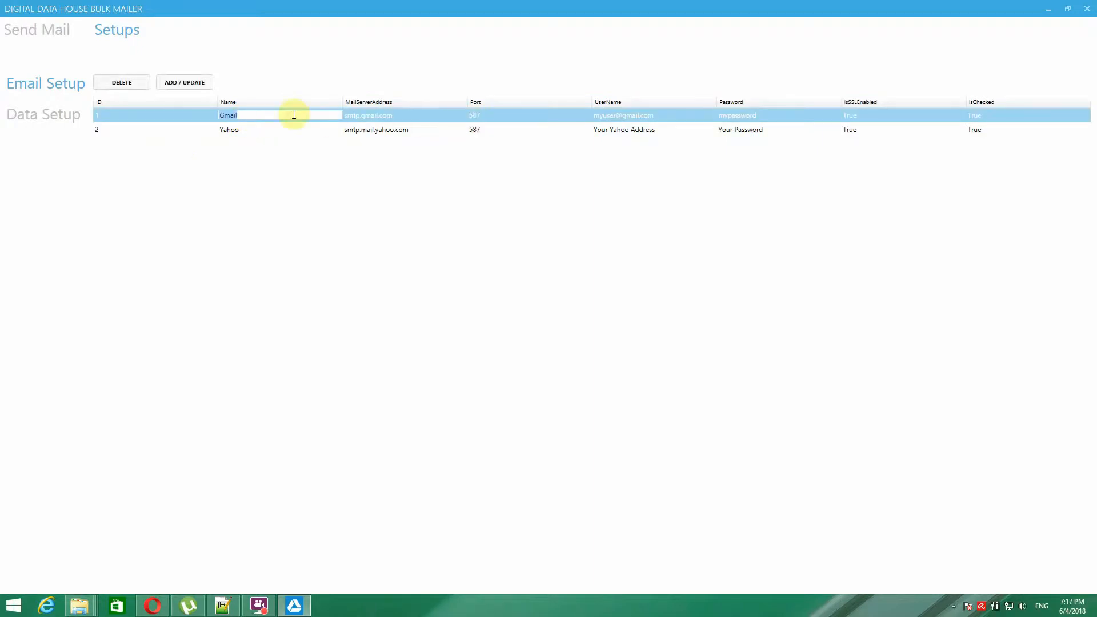
{"action": "left_click", "coordinate": [266, 119]}
{"action": "type", "text": "1"}
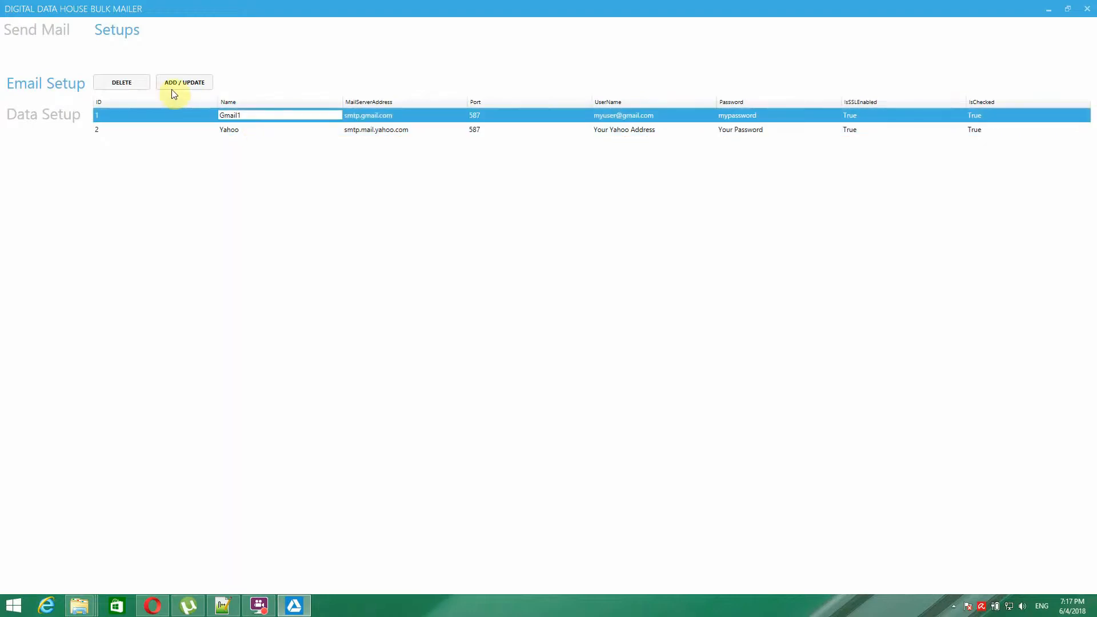
{"action": "left_click", "coordinate": [190, 82]}
{"action": "left_click", "coordinate": [46, 30]}
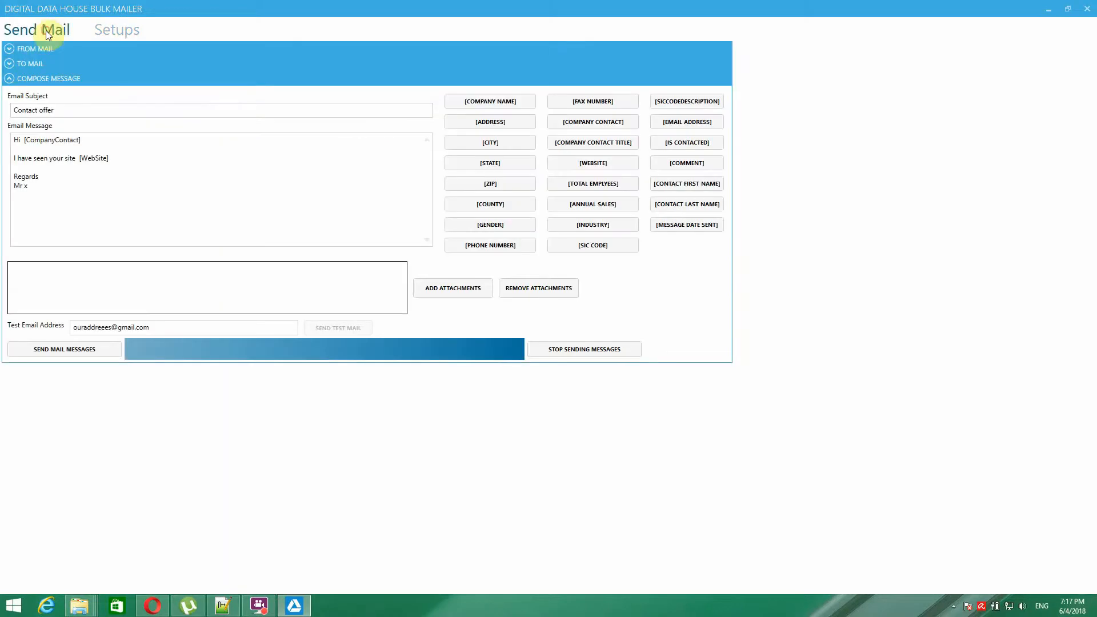
- Show the sender and recipient filter panels and reload data and filters
{"action": "left_click", "coordinate": [10, 49]}
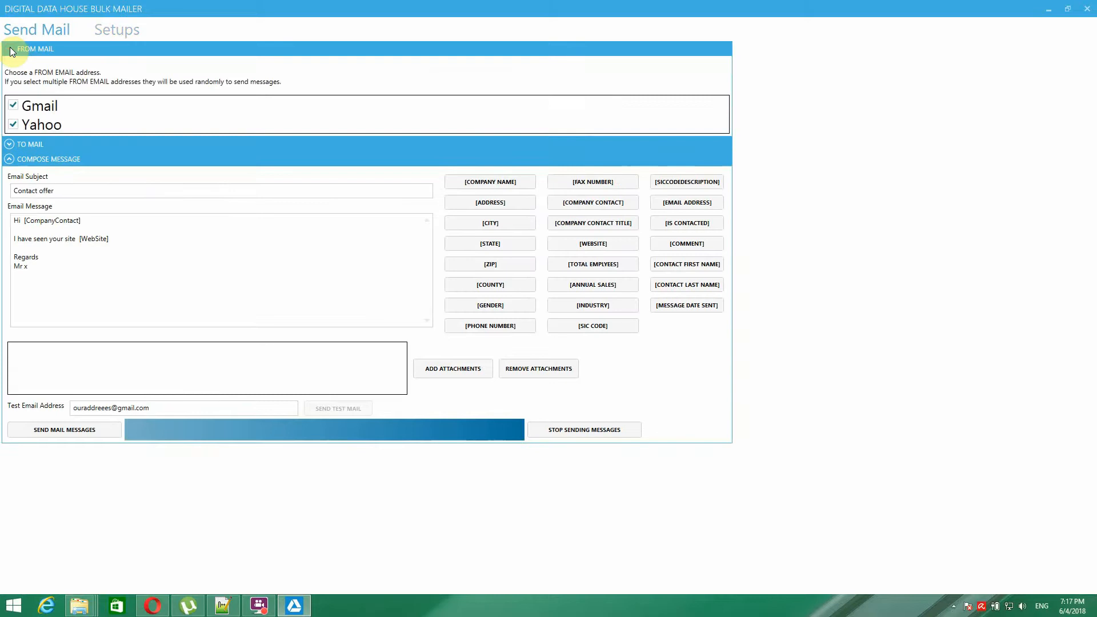
{"action": "left_click", "coordinate": [115, 31]}
{"action": "left_click", "coordinate": [48, 32]}
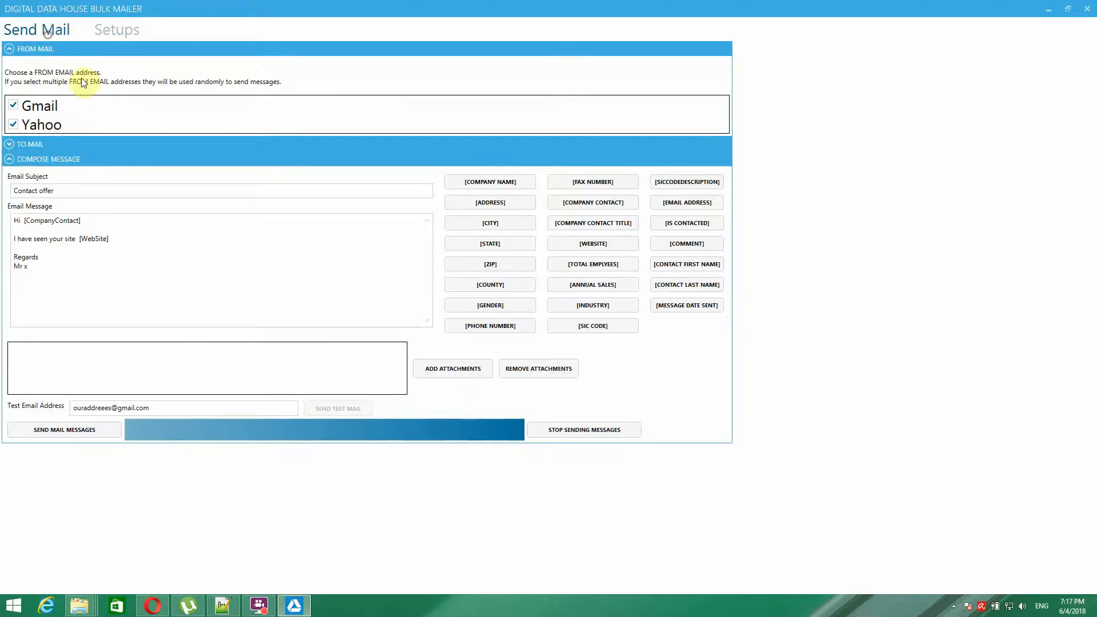
{"action": "left_click", "coordinate": [11, 144]}
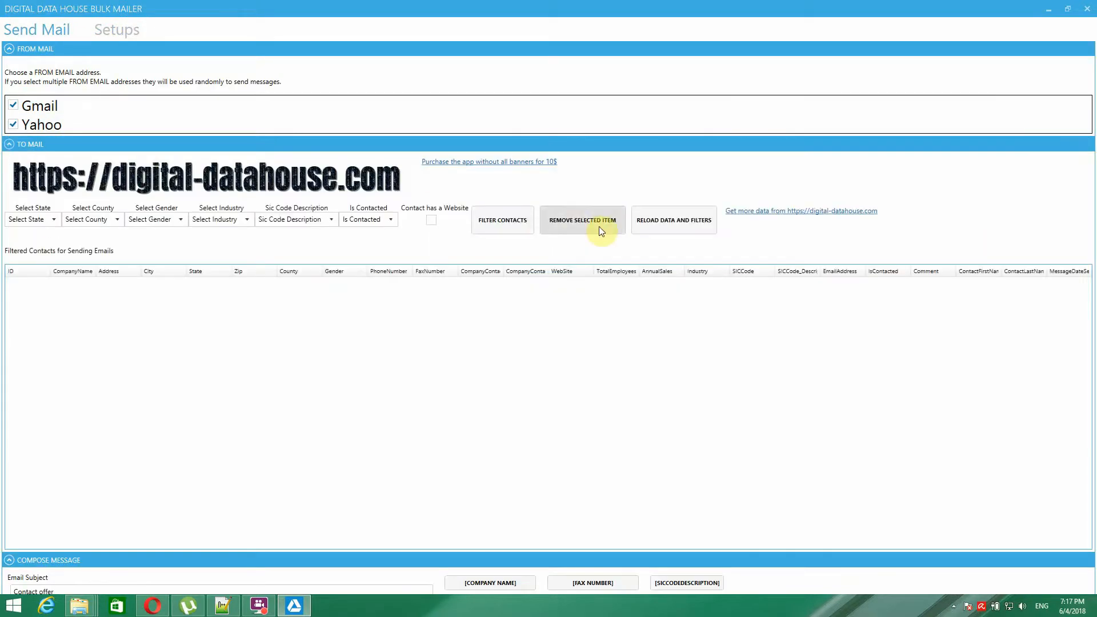
{"action": "left_click", "coordinate": [656, 223]}
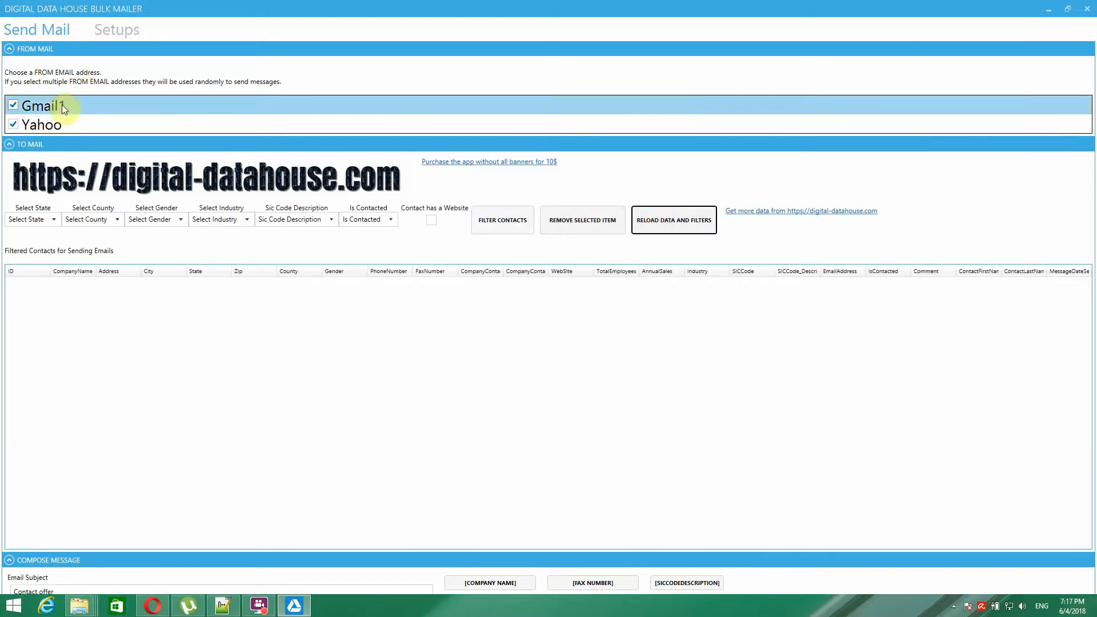
- Check Gmail1 in Email Setup, then reload Send Mail until Gmail1 and Yahoo appear as senders
{"action": "left_click", "coordinate": [117, 32]}
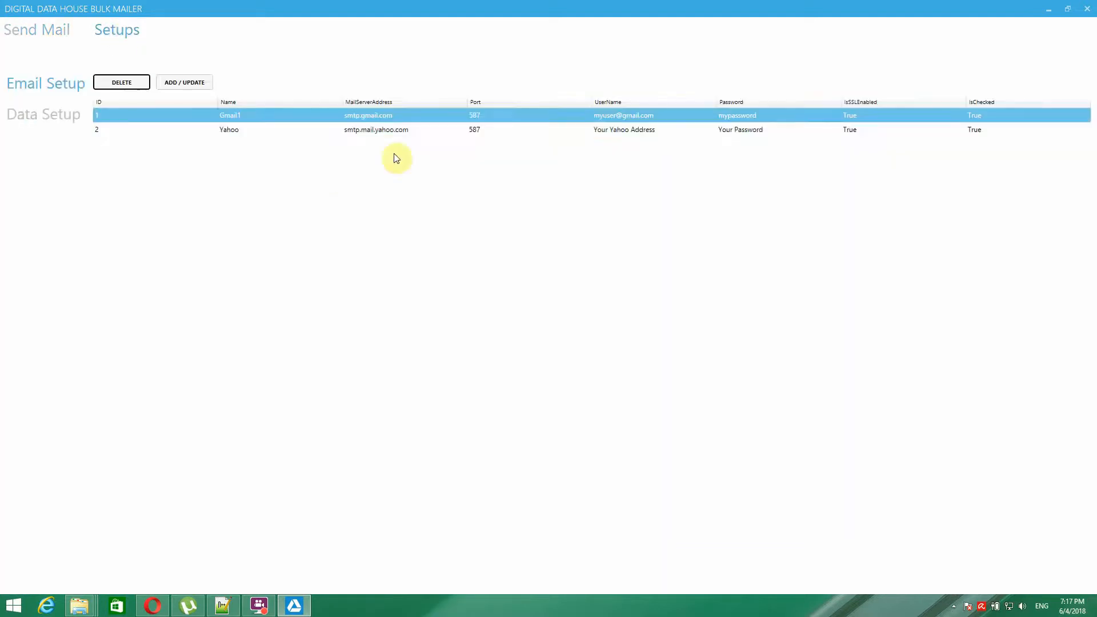
{"action": "left_click", "coordinate": [493, 115]}
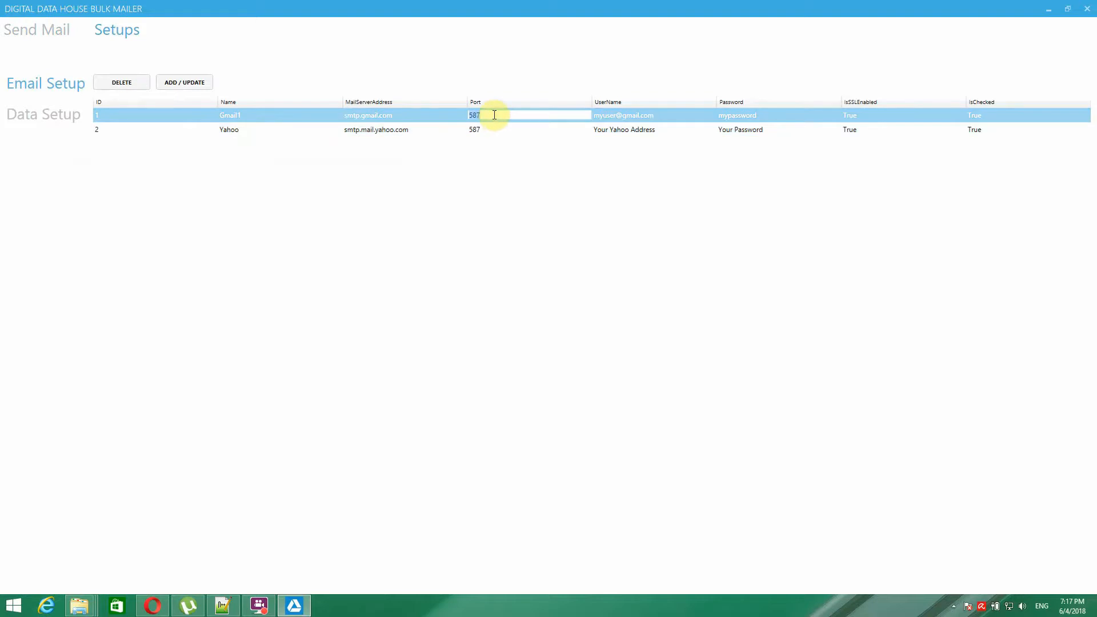
{"action": "left_click", "coordinate": [35, 31]}
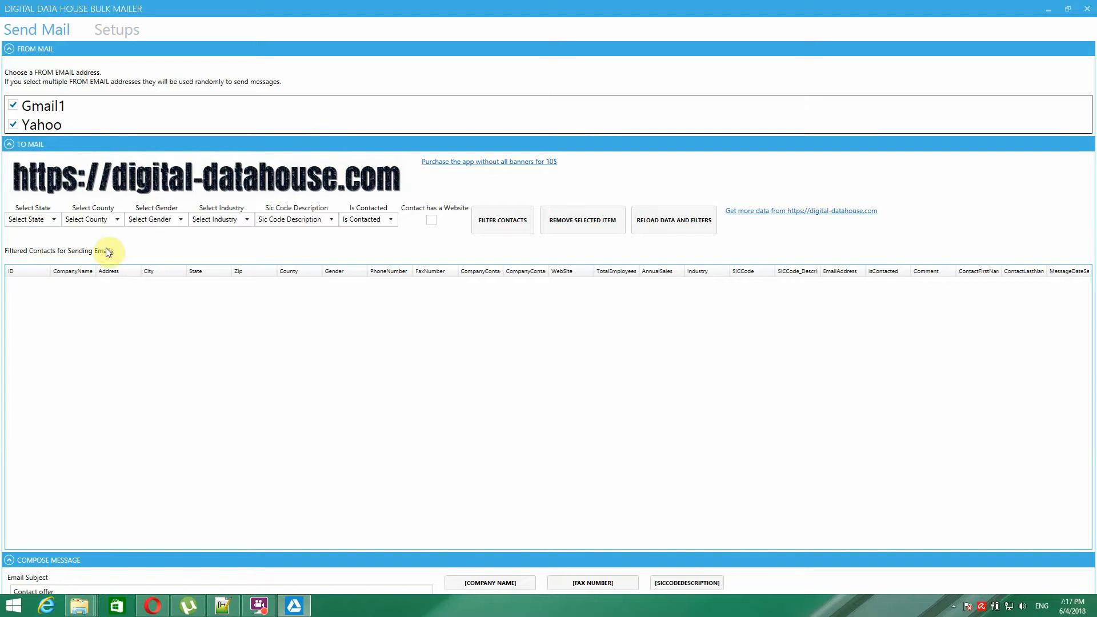
{"action": "left_click", "coordinate": [653, 221]}
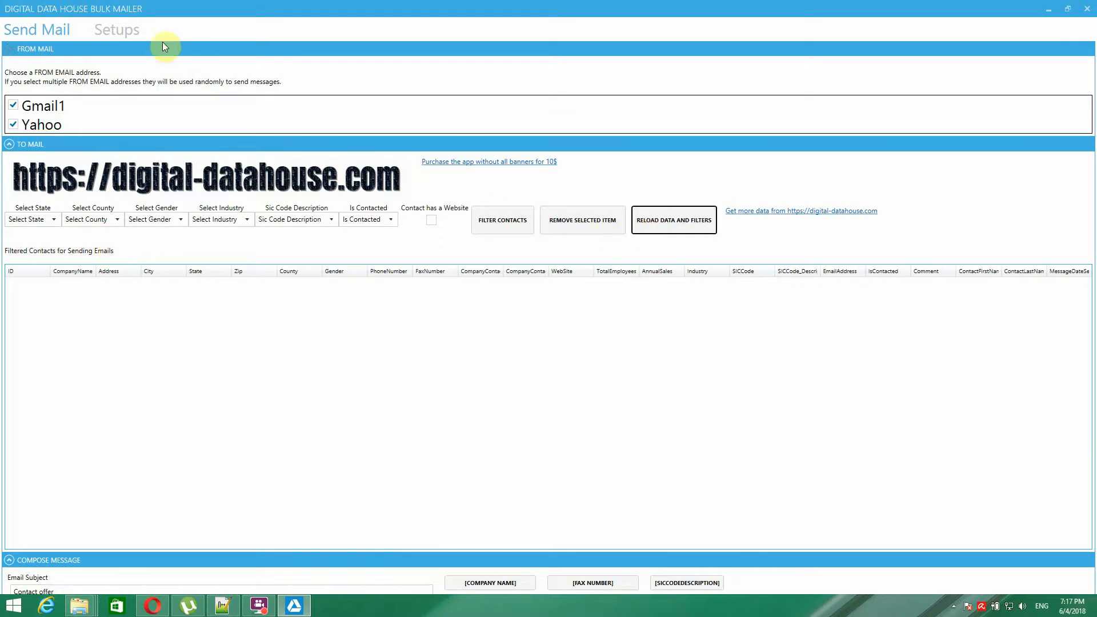
{"action": "left_click", "coordinate": [117, 29]}
{"action": "left_click", "coordinate": [63, 35]}
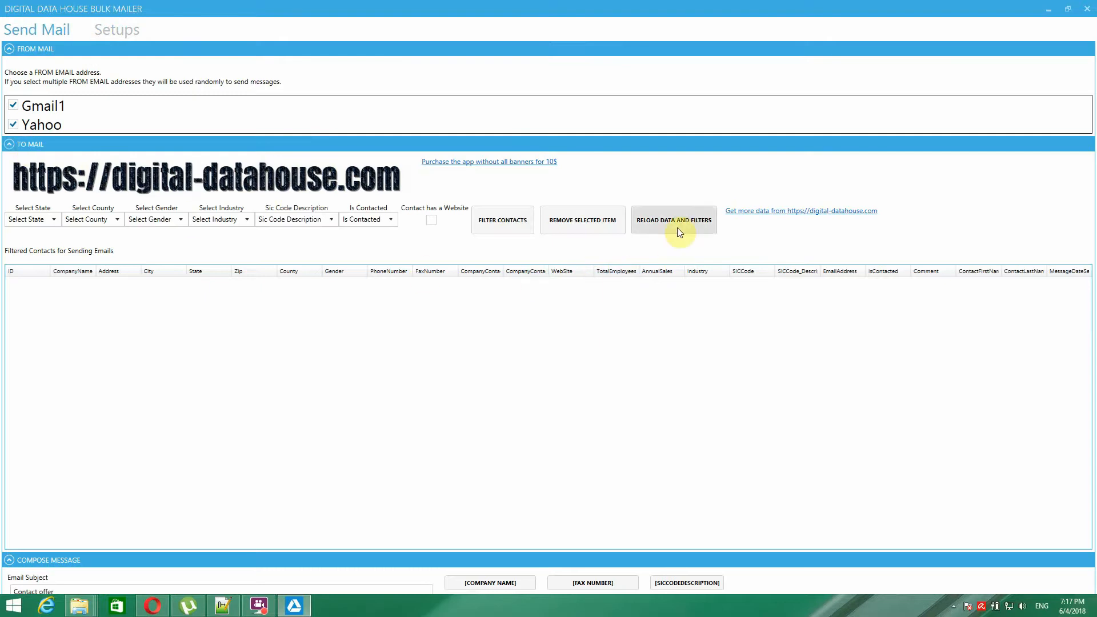
{"action": "left_click", "coordinate": [657, 221]}
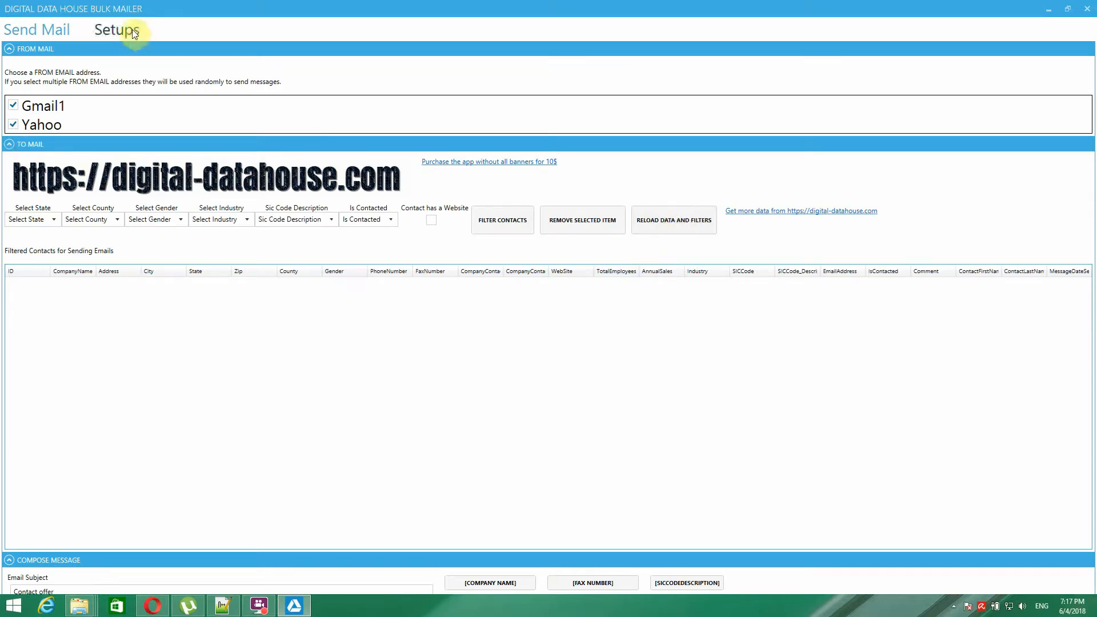
- Rename Gmail1 back to Gmail, save it, and reload the Send Mail sender list
{"action": "left_click", "coordinate": [118, 30]}
{"action": "left_click", "coordinate": [269, 118]}
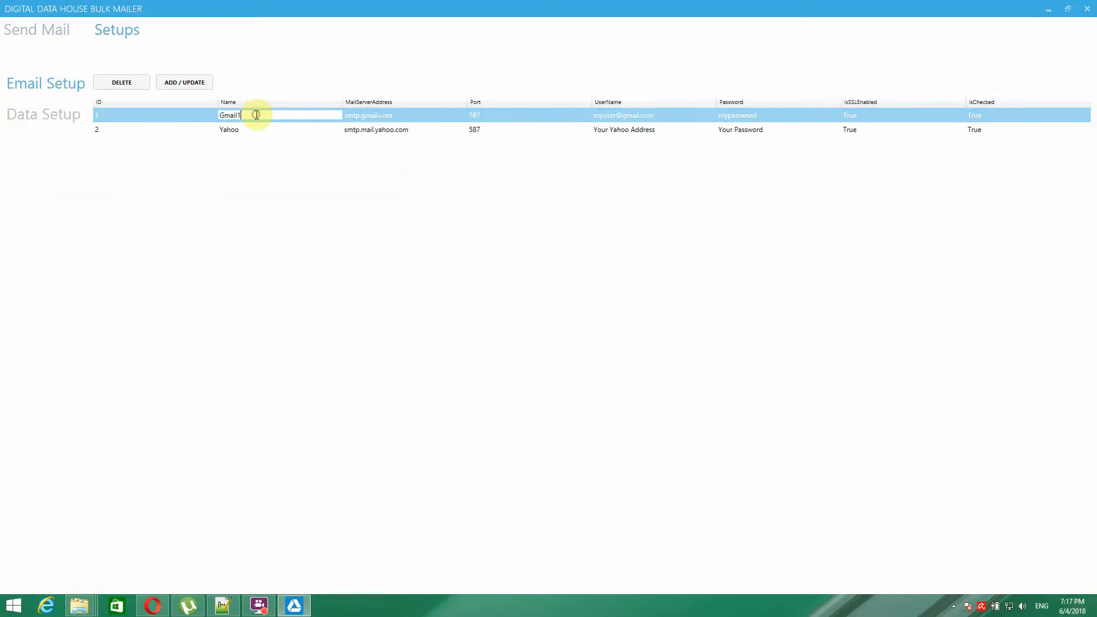
{"action": "key", "text": "BackSpace"}
{"action": "left_click", "coordinate": [184, 82]}
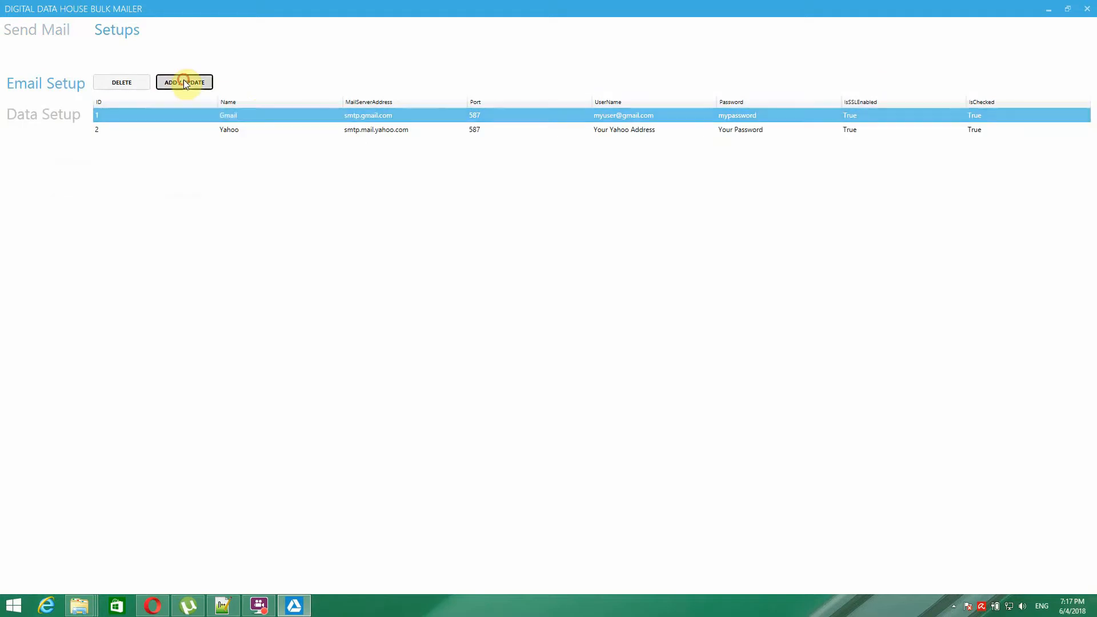
{"action": "left_click", "coordinate": [50, 32]}
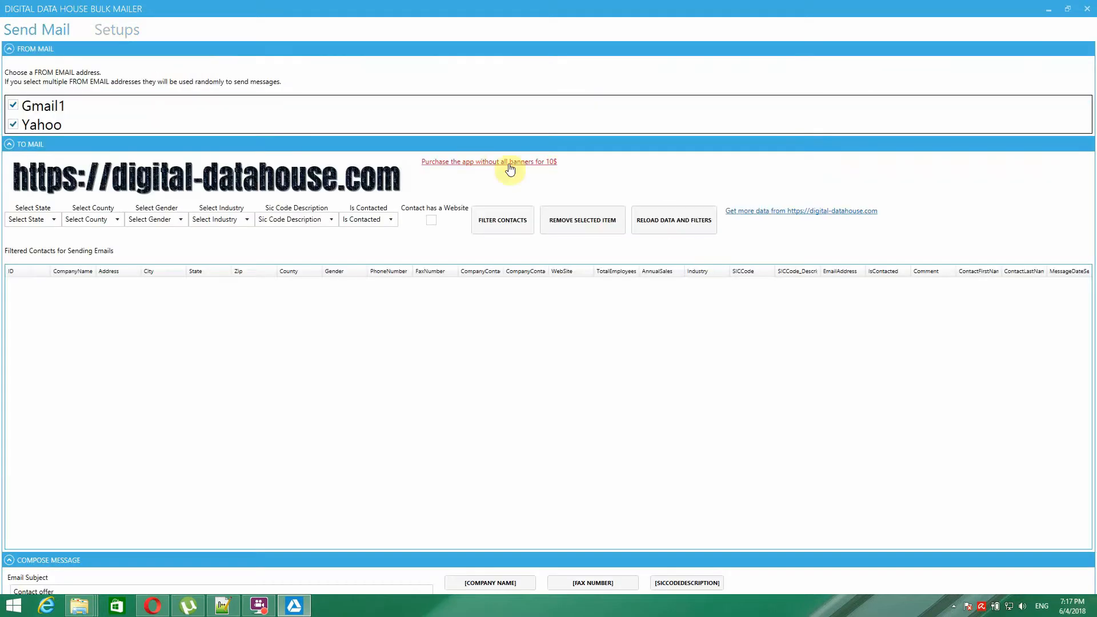
{"action": "left_click", "coordinate": [677, 224]}
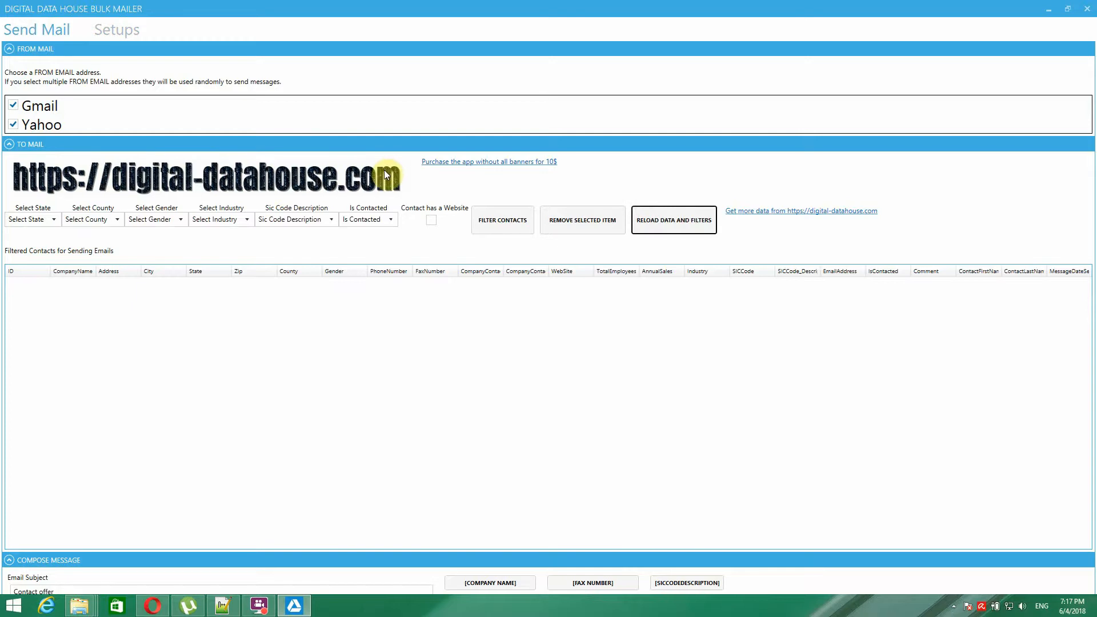
{"action": "left_click", "coordinate": [155, 122]}
{"action": "left_click", "coordinate": [125, 29]}
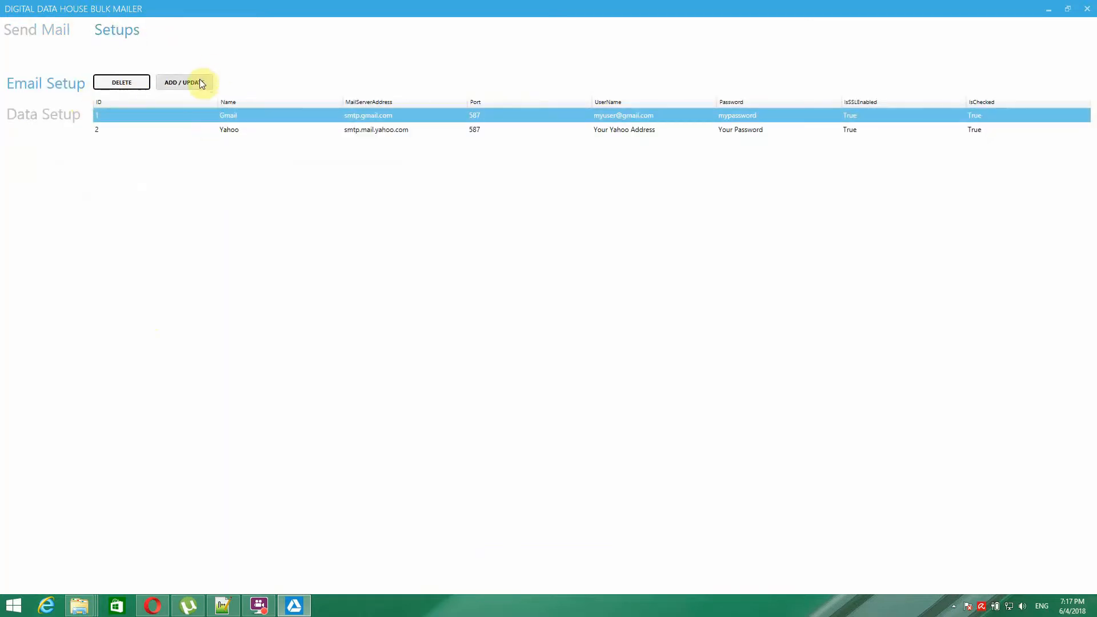
- In Data Setup, enter a new contact with placeholder company, address, city, state and zip
{"action": "left_click", "coordinate": [61, 114]}
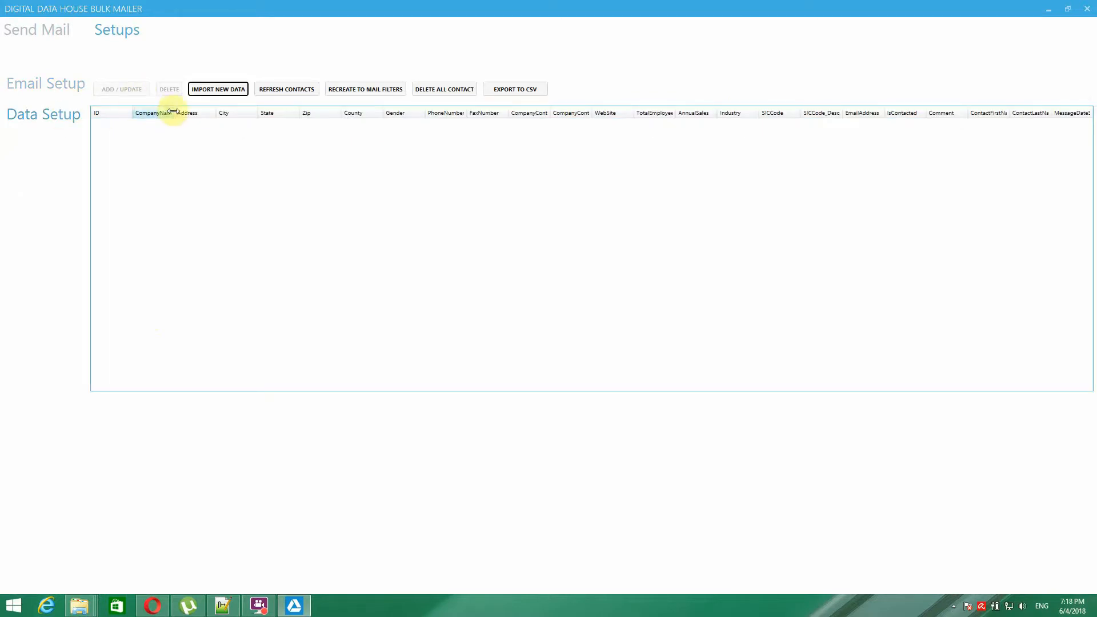
{"action": "left_click", "coordinate": [152, 131]}
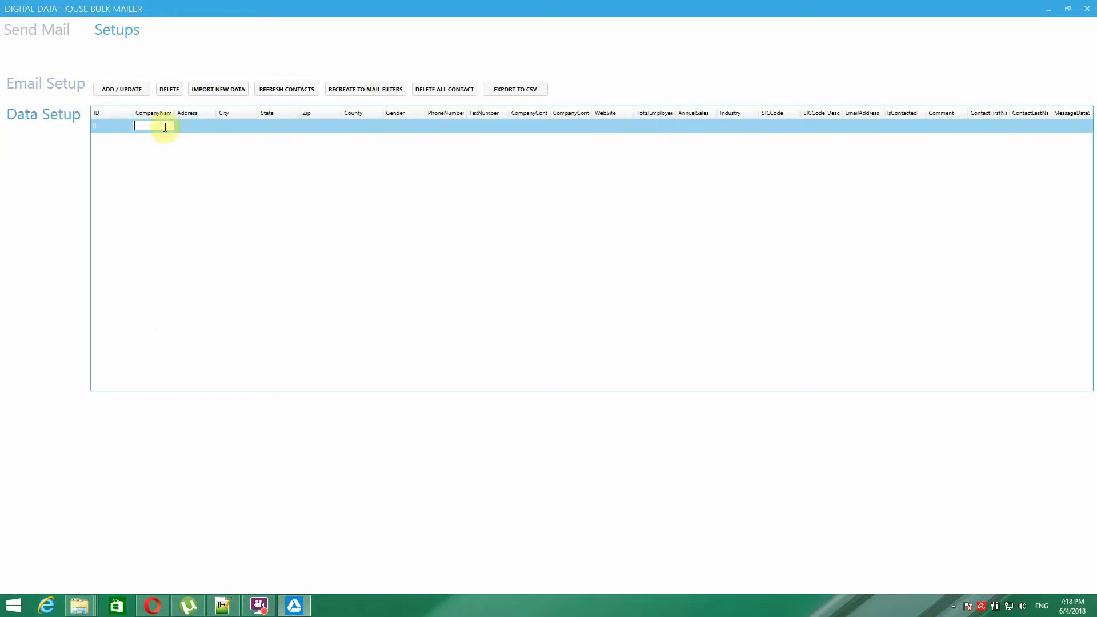
{"action": "type", "text": "sdfsdf"}
{"action": "left_click", "coordinate": [184, 131]}
{"action": "type", "text": "sdfsdf"}
{"action": "left_click", "coordinate": [228, 130]}
{"action": "type", "text": "sdfds"}
{"action": "left_click", "coordinate": [277, 127]}
{"action": "type", "text": "sdfs"}
{"action": "left_click", "coordinate": [317, 127]}
{"action": "type", "text": "sd"}
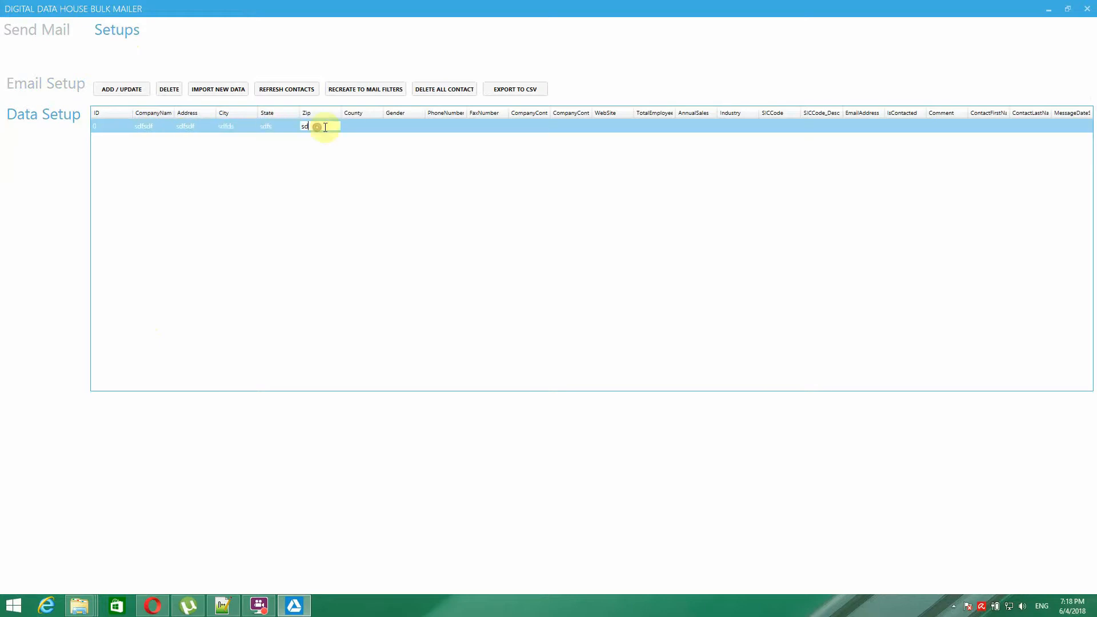
- Save the new contact as ID 104135 and refresh the contacts list
{"action": "left_click", "coordinate": [122, 92]}
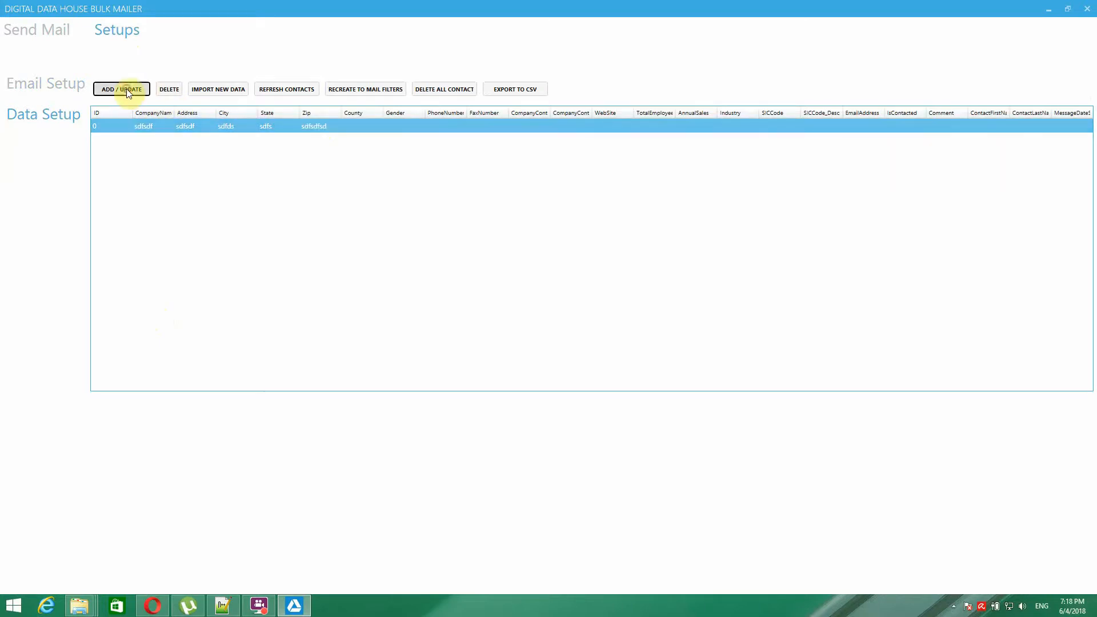
{"action": "left_click", "coordinate": [293, 88]}
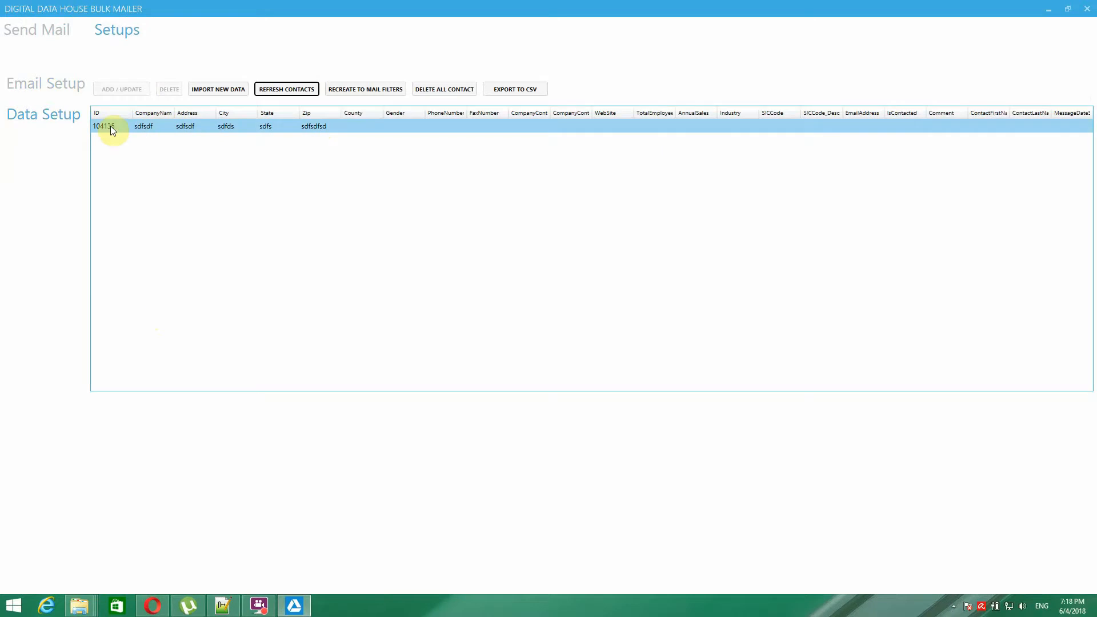
{"action": "left_click", "coordinate": [207, 92]}
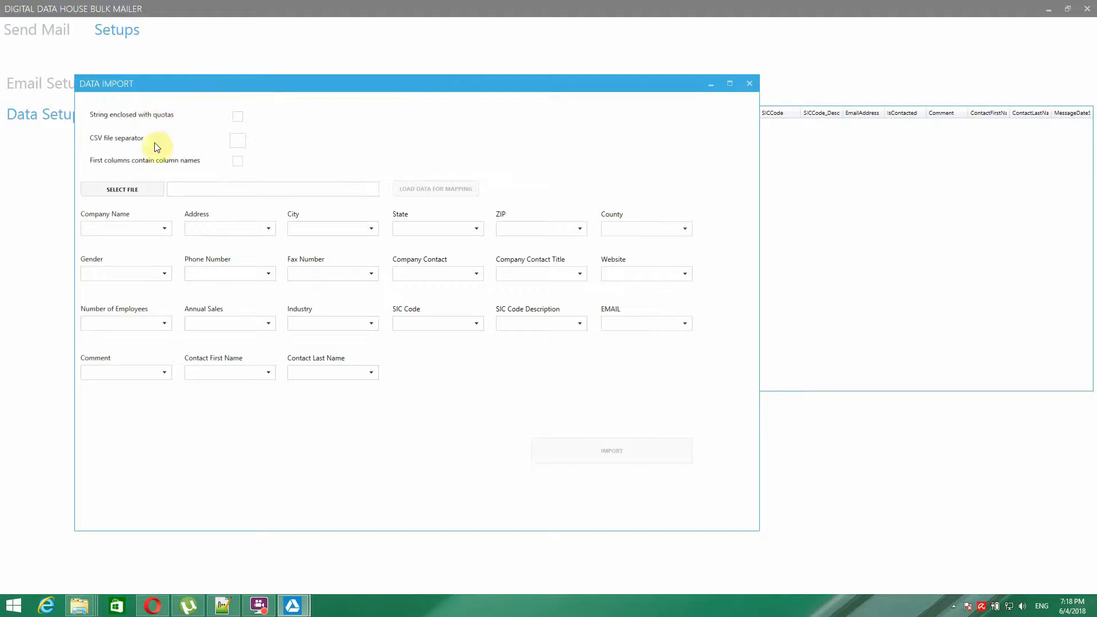
- Bring the Screen Recordings File Explorer window in front of Bulk Mailer
{"action": "left_click", "coordinate": [82, 601]}
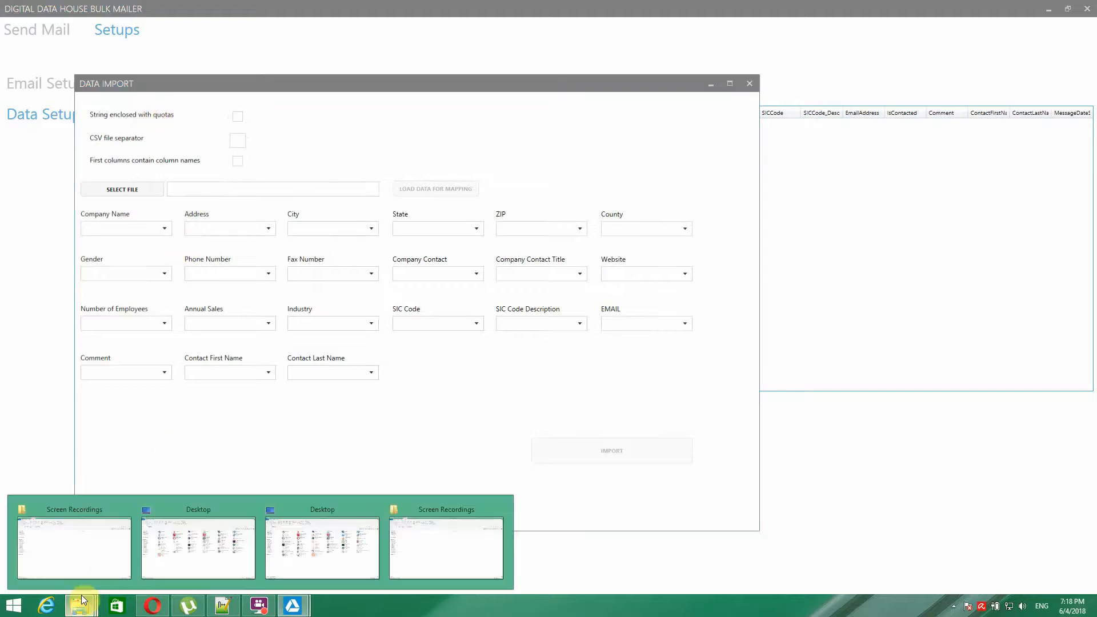
{"action": "left_click", "coordinate": [70, 540]}
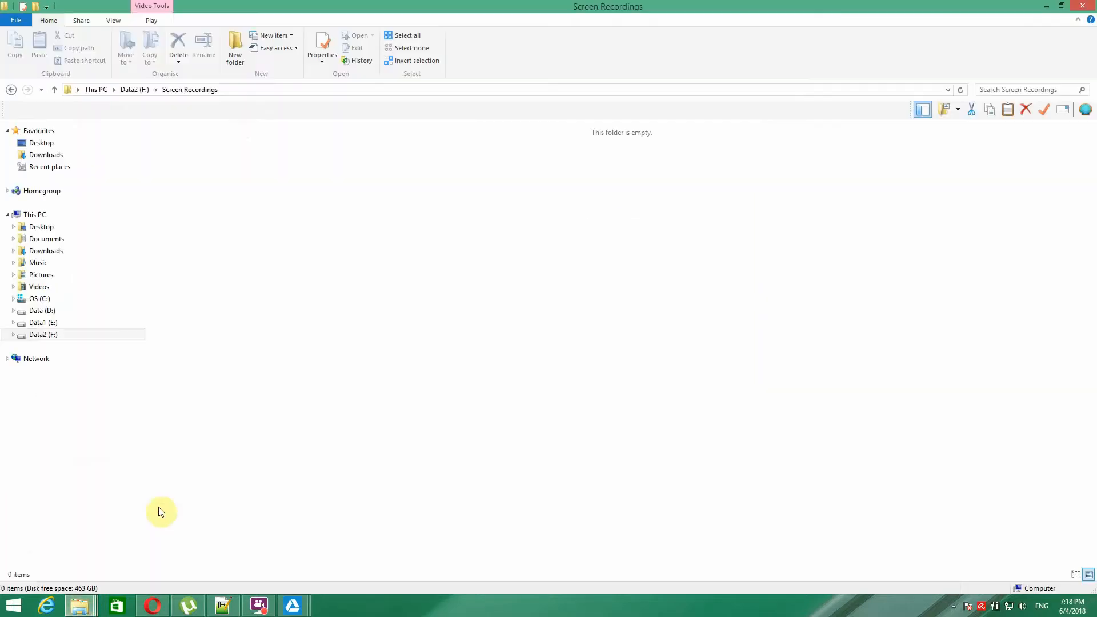
- Browse to Data1 (E:), look inside Ebooks, and go back to the drive's 23 items
{"action": "left_click", "coordinate": [50, 311]}
{"action": "left_click", "coordinate": [47, 322]}
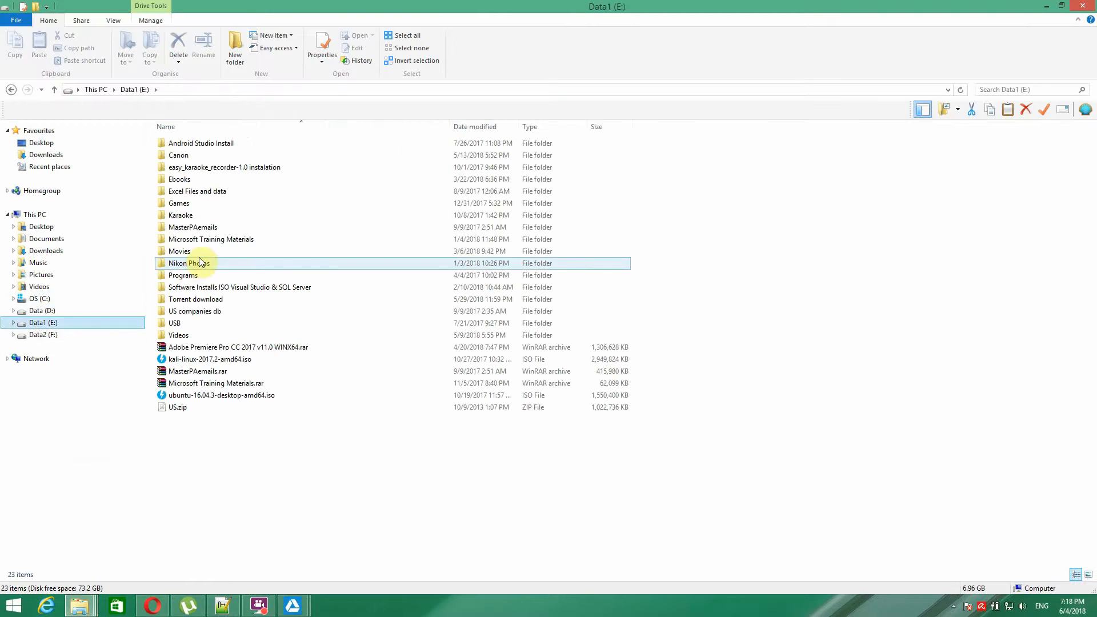
{"action": "double_click", "coordinate": [180, 179]}
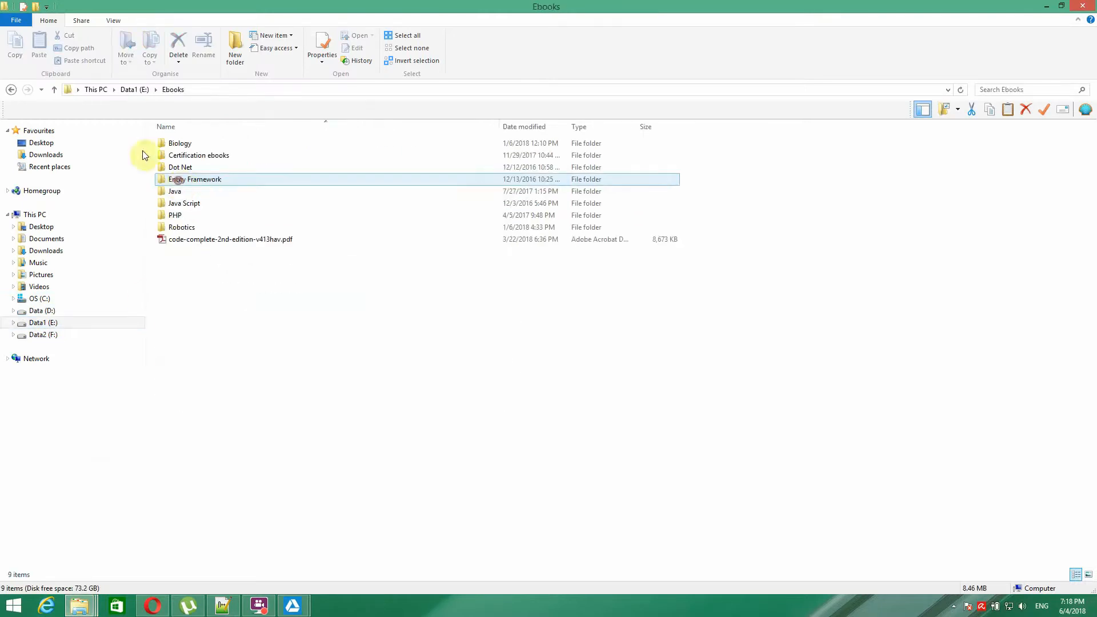
{"action": "left_click", "coordinate": [11, 90]}
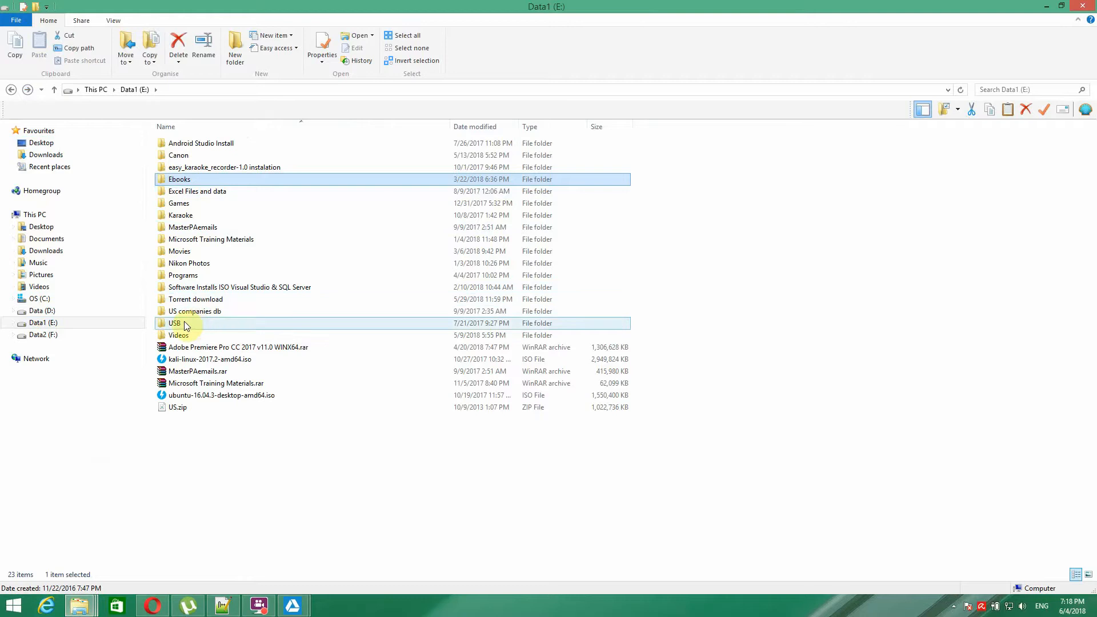
{"action": "mouse_move", "coordinate": [174, 325]}
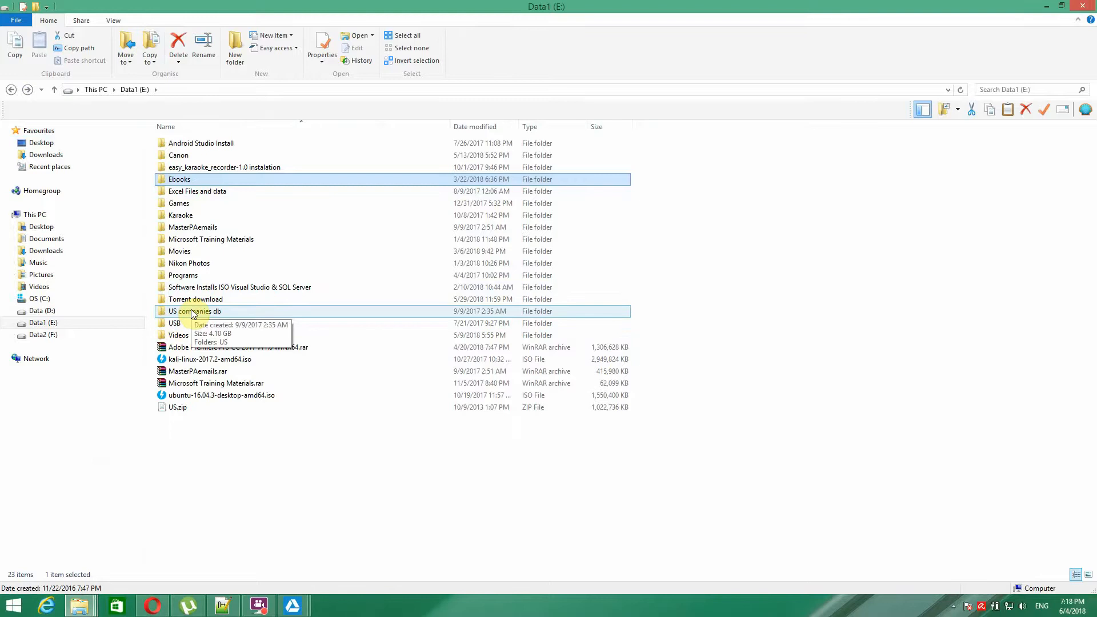
- Go back in Opera to the US Companies Database product page and scroll through it
{"action": "left_click", "coordinate": [152, 605]}
{"action": "left_click", "coordinate": [246, 412]}
{"action": "scroll", "coordinate": [328, 195], "scroll_direction": "up", "scroll_amount": 4}
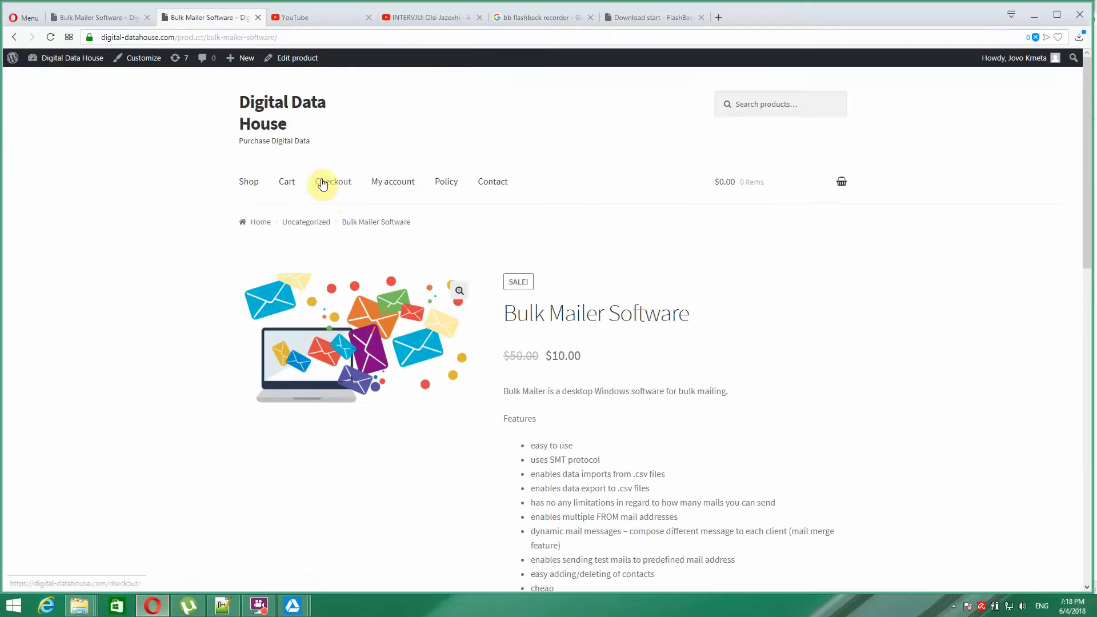
{"action": "left_click", "coordinate": [13, 40]}
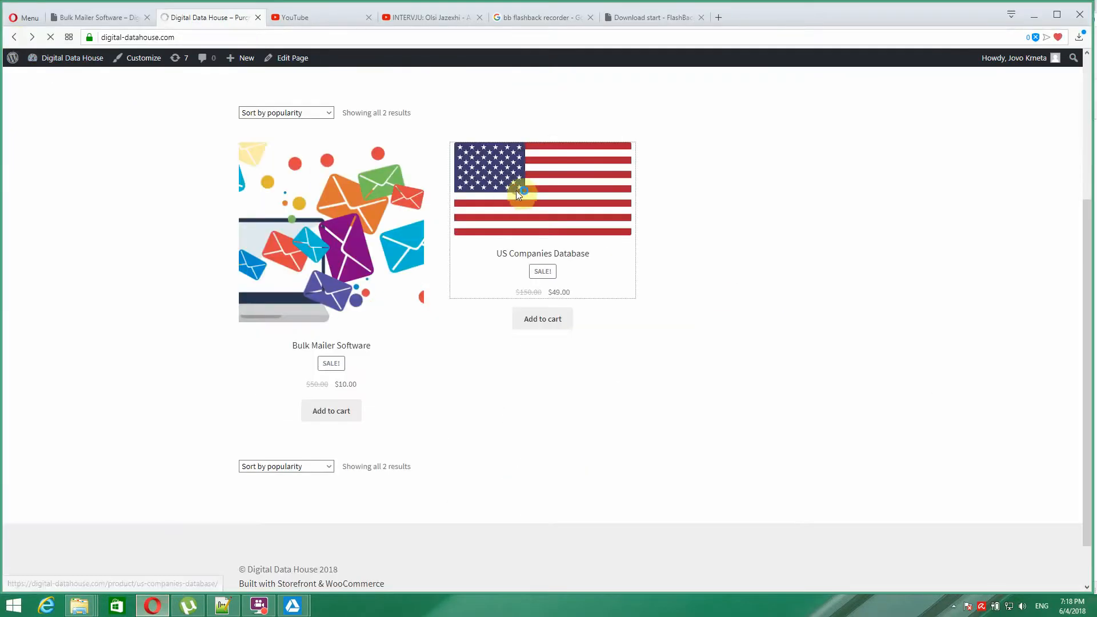
{"action": "left_click", "coordinate": [535, 192]}
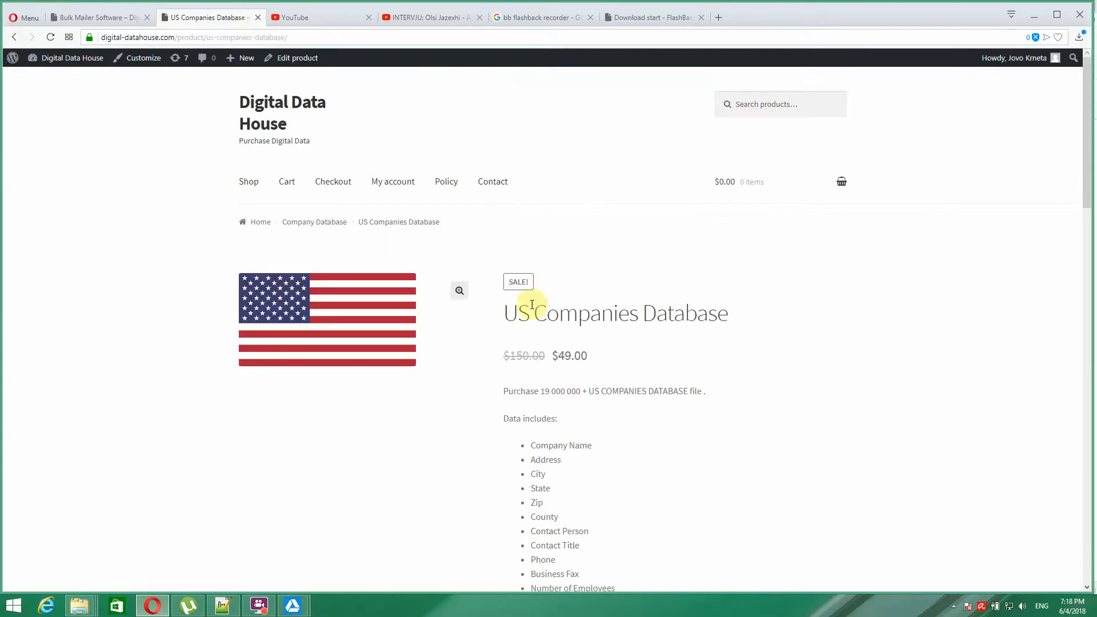
{"action": "scroll", "coordinate": [661, 314], "scroll_direction": "down", "scroll_amount": 3}
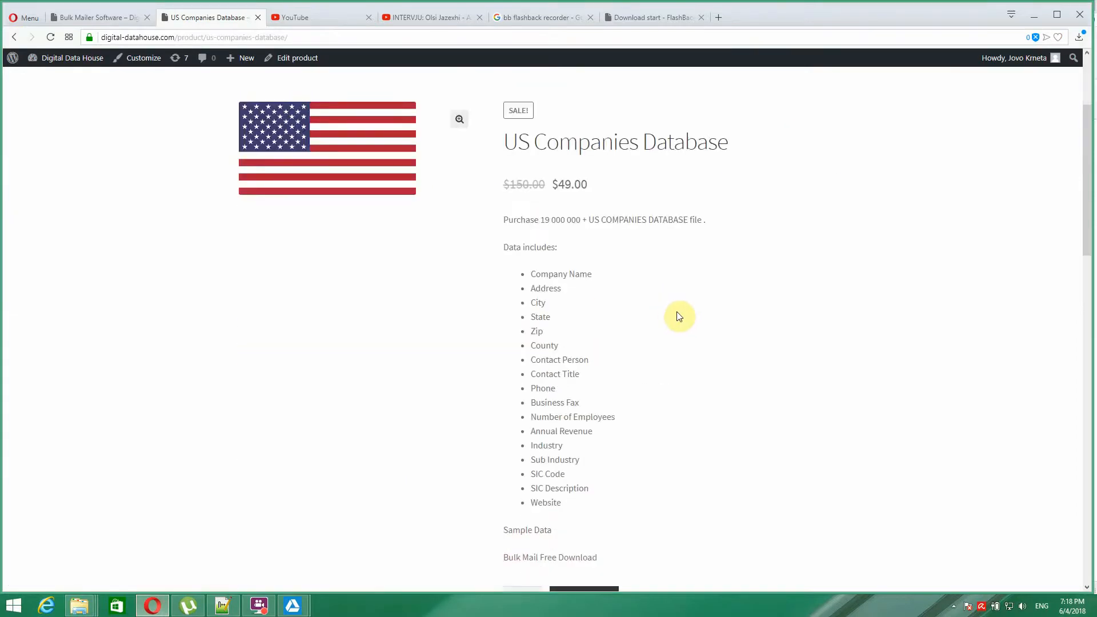
{"action": "scroll", "coordinate": [668, 311], "scroll_direction": "up", "scroll_amount": 2}
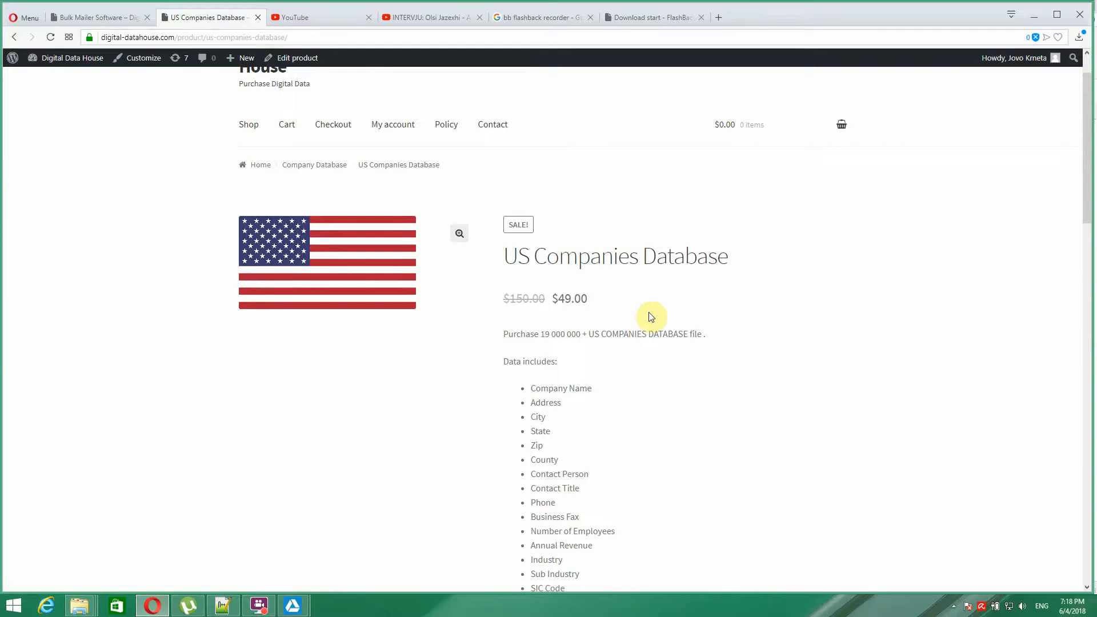
{"action": "scroll", "coordinate": [651, 314], "scroll_direction": "down", "scroll_amount": 2}
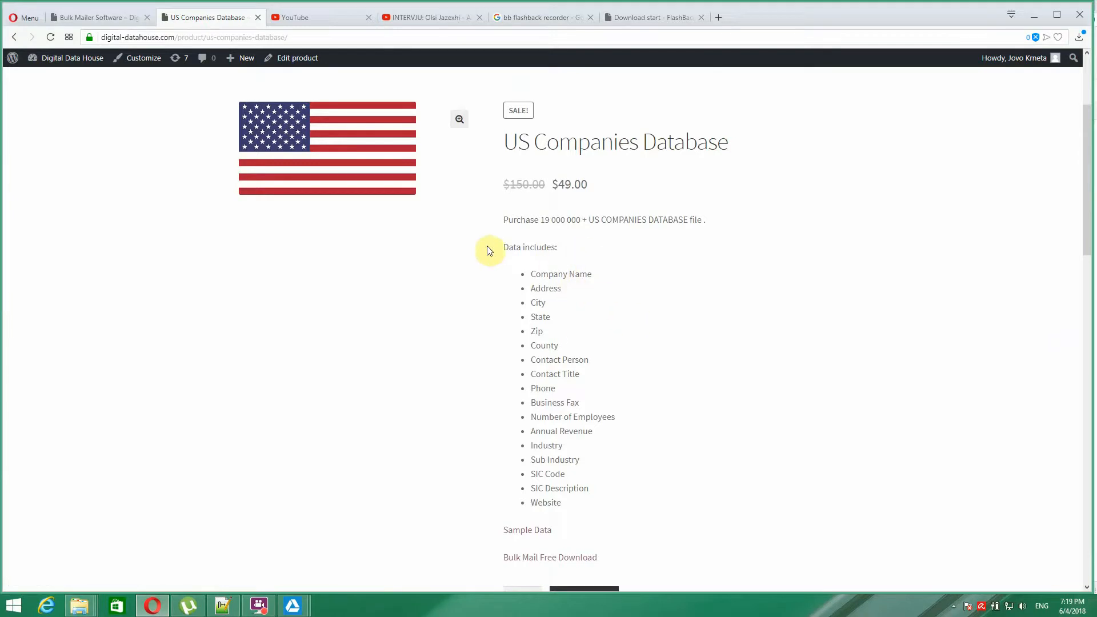
{"action": "scroll", "coordinate": [426, 377], "scroll_direction": "down", "scroll_amount": 3}
{"action": "scroll", "coordinate": [418, 378], "scroll_direction": "up", "scroll_amount": 3}
- Open the US folder of state CSV files inside US companies db in File Explorer
{"action": "mouse_move", "coordinate": [80, 605]}
{"action": "left_click", "coordinate": [98, 518]}
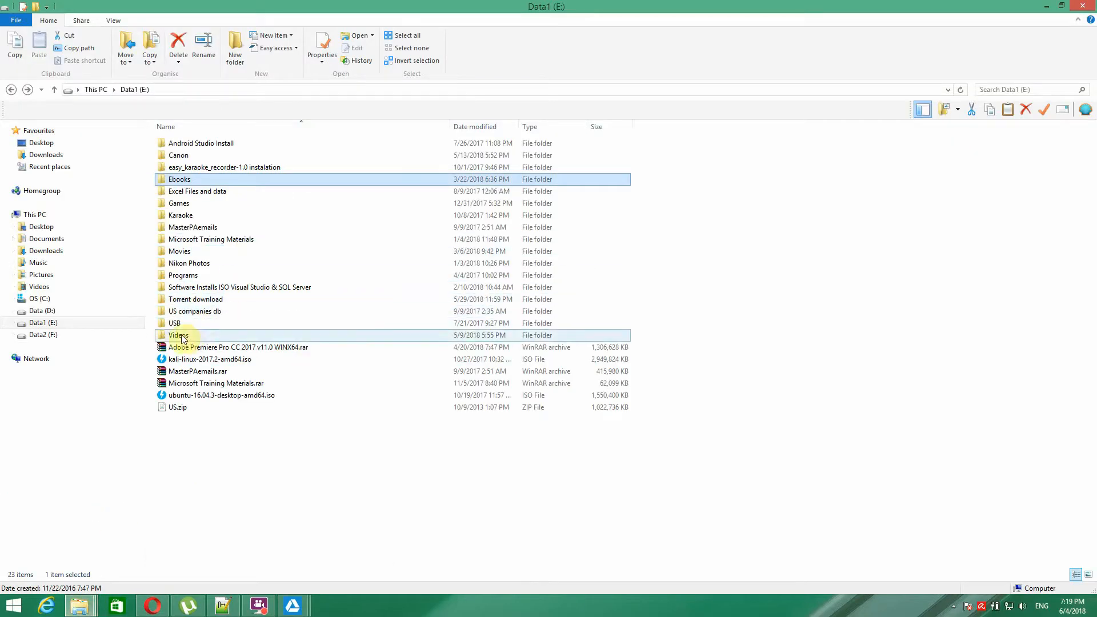
{"action": "left_click", "coordinate": [181, 314]}
{"action": "double_click", "coordinate": [182, 314]}
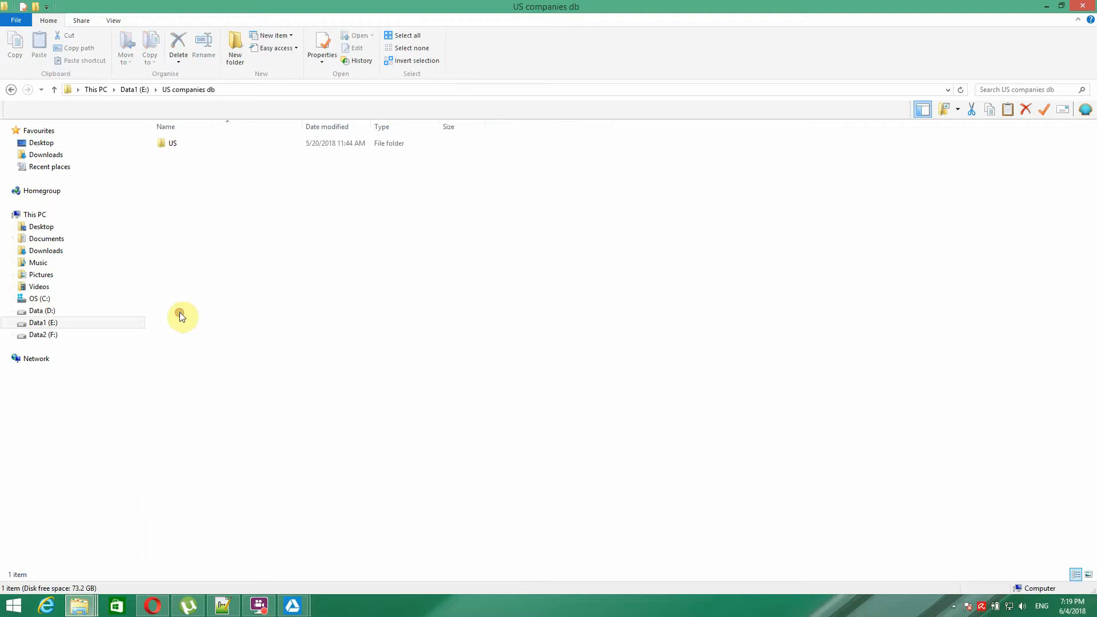
{"action": "double_click", "coordinate": [166, 146]}
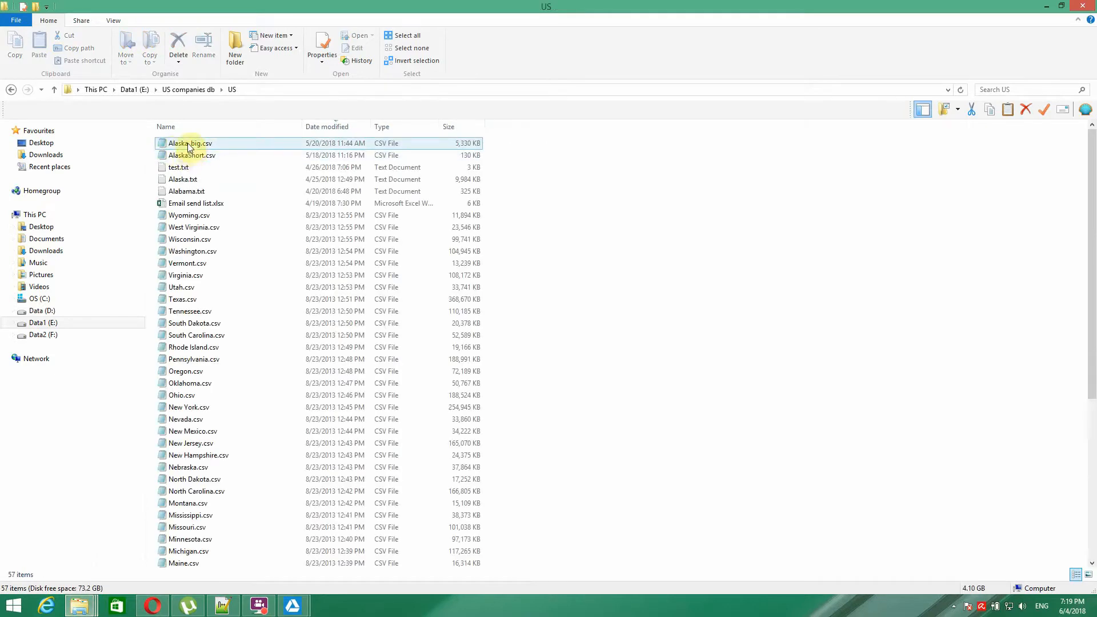
- Open Alaska_big.csv in Notepad++, inspect its first data row, then return to Opera
{"action": "left_click", "coordinate": [182, 146]}
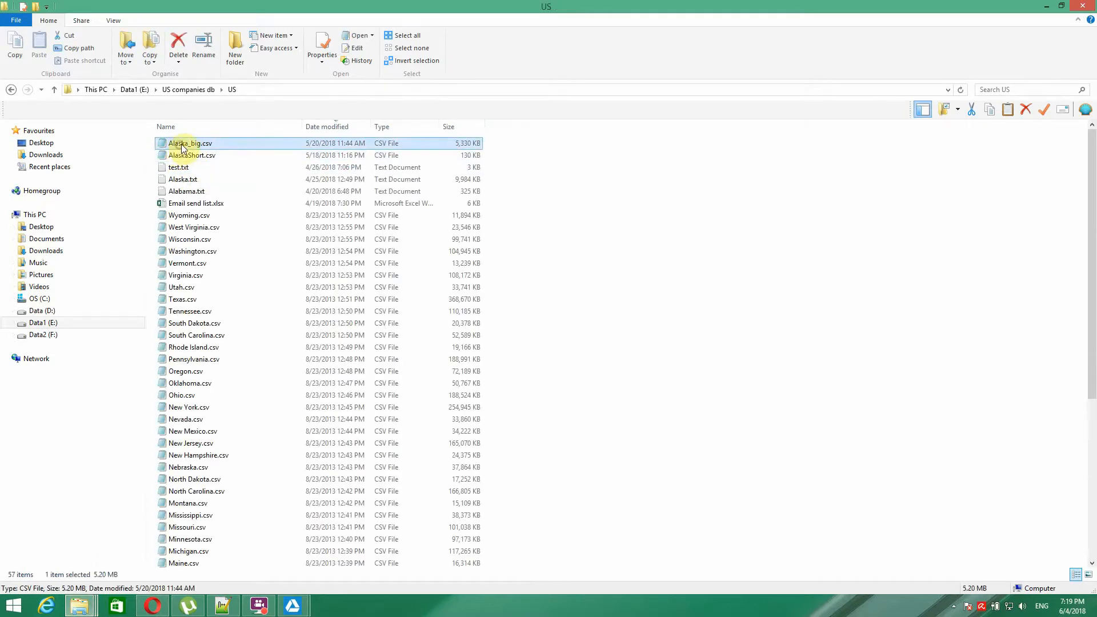
{"action": "right_click", "coordinate": [182, 148]}
{"action": "left_click", "coordinate": [209, 177]}
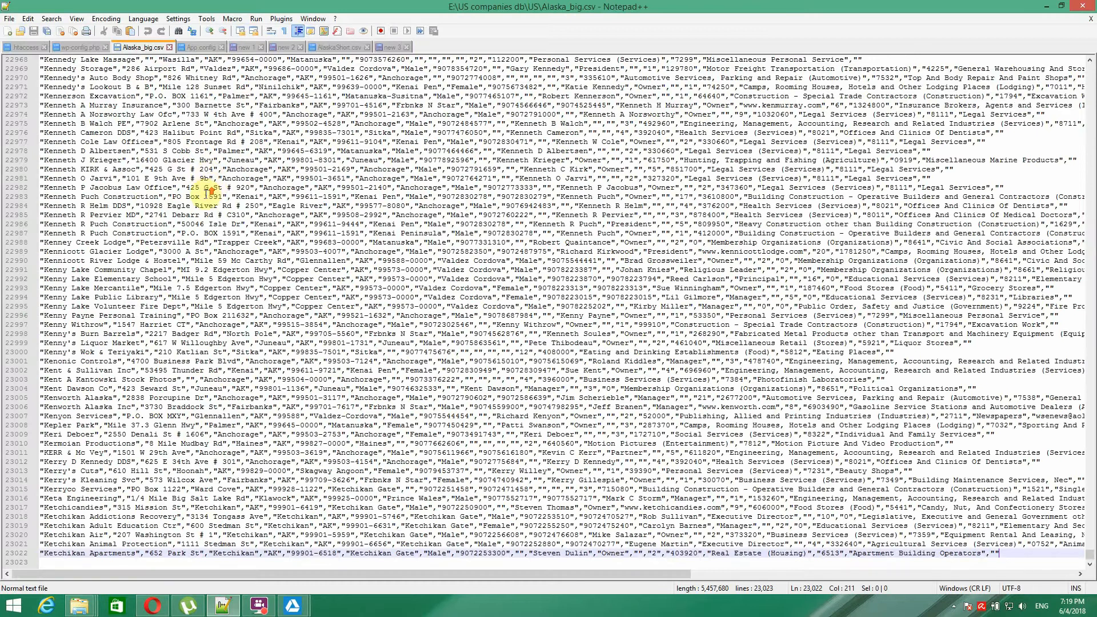
{"action": "scroll", "coordinate": [743, 166], "scroll_direction": "up", "scroll_amount": 8}
{"action": "left_click_drag", "start_coordinate": [1092, 553], "coordinate": [1085, 57]}
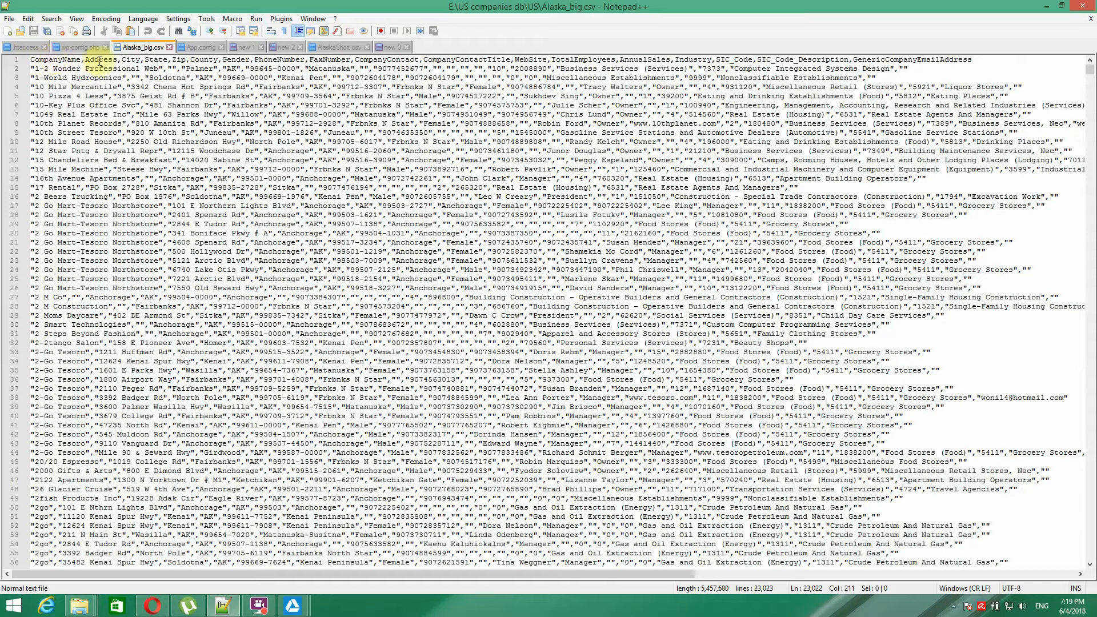
{"action": "left_click", "coordinate": [35, 68]}
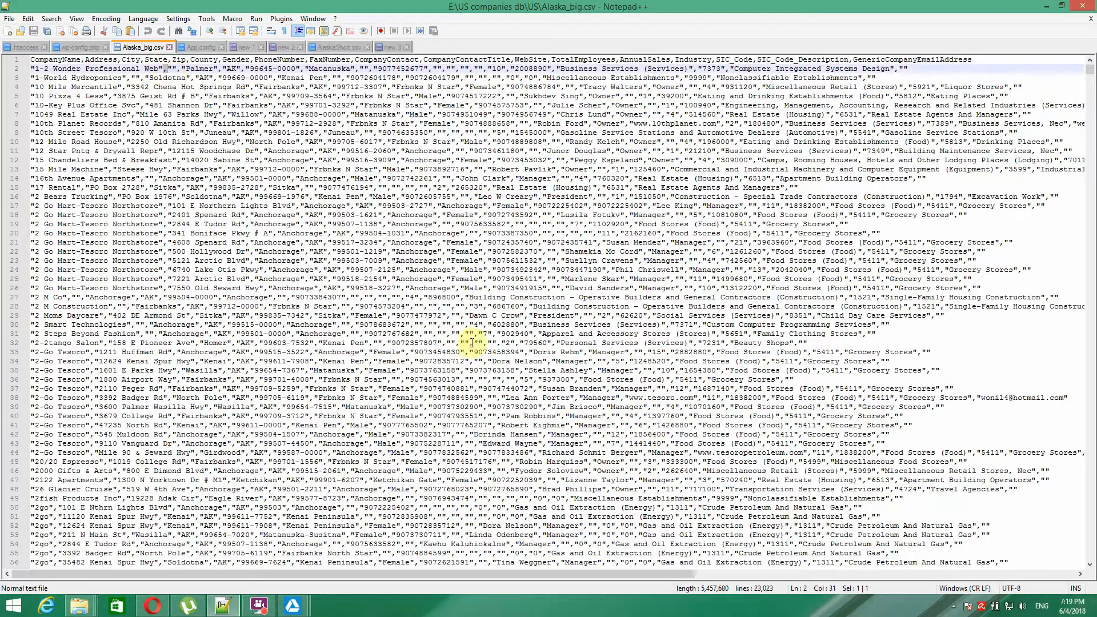
{"action": "left_click", "coordinate": [152, 605]}
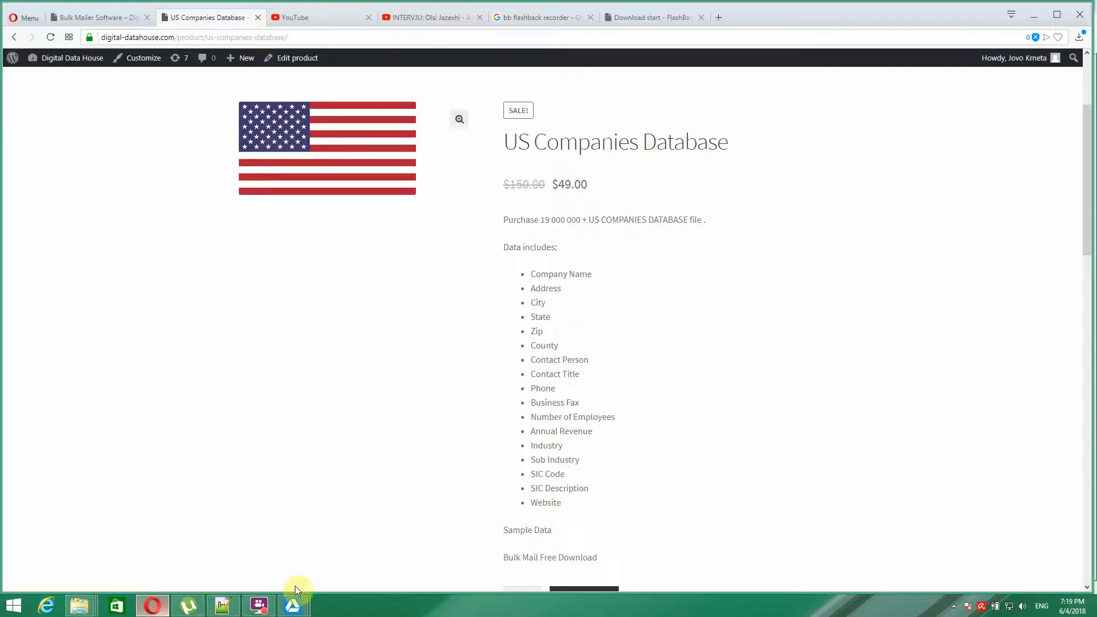
- In Data Import, mark values as enclosed in quotes and set the separator to a comma
{"action": "mouse_move", "coordinate": [291, 608]}
{"action": "left_click", "coordinate": [330, 570]}
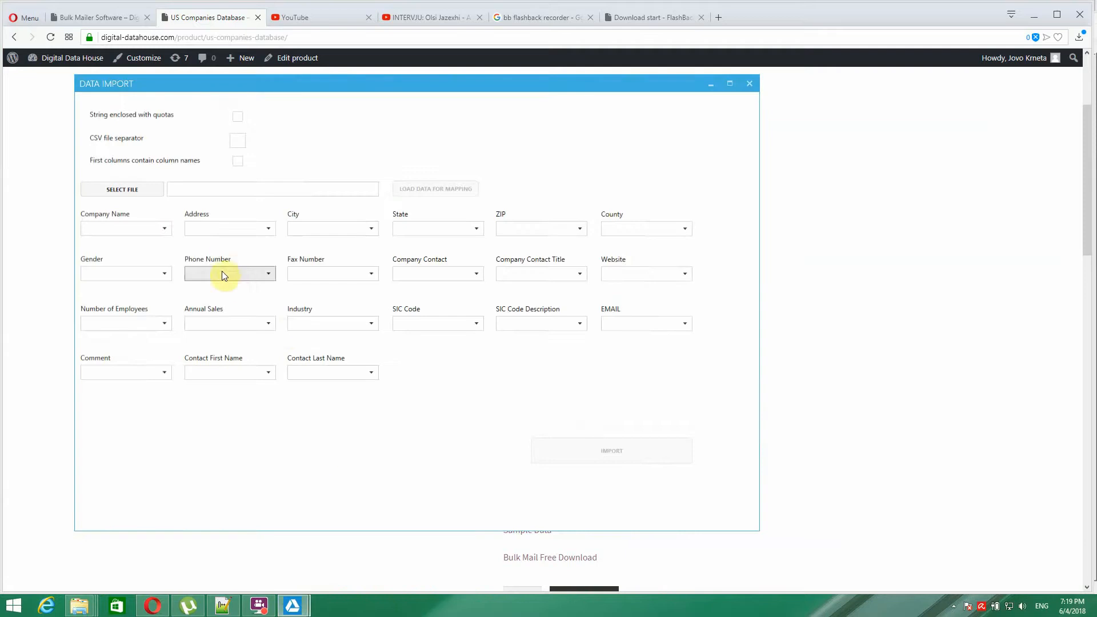
{"action": "left_click", "coordinate": [238, 117]}
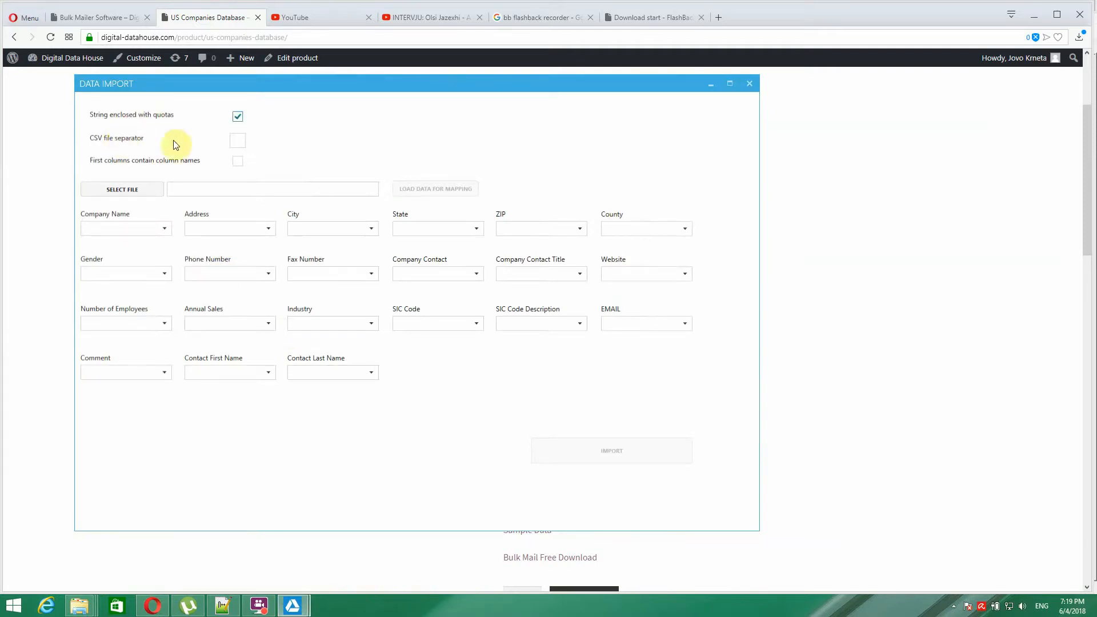
{"action": "left_click", "coordinate": [238, 139]}
{"action": "type", "text": ","}
- Choose Alaska.csv from the US companies db\US folder on Data1 (E:) as the import file
{"action": "left_click", "coordinate": [139, 189]}
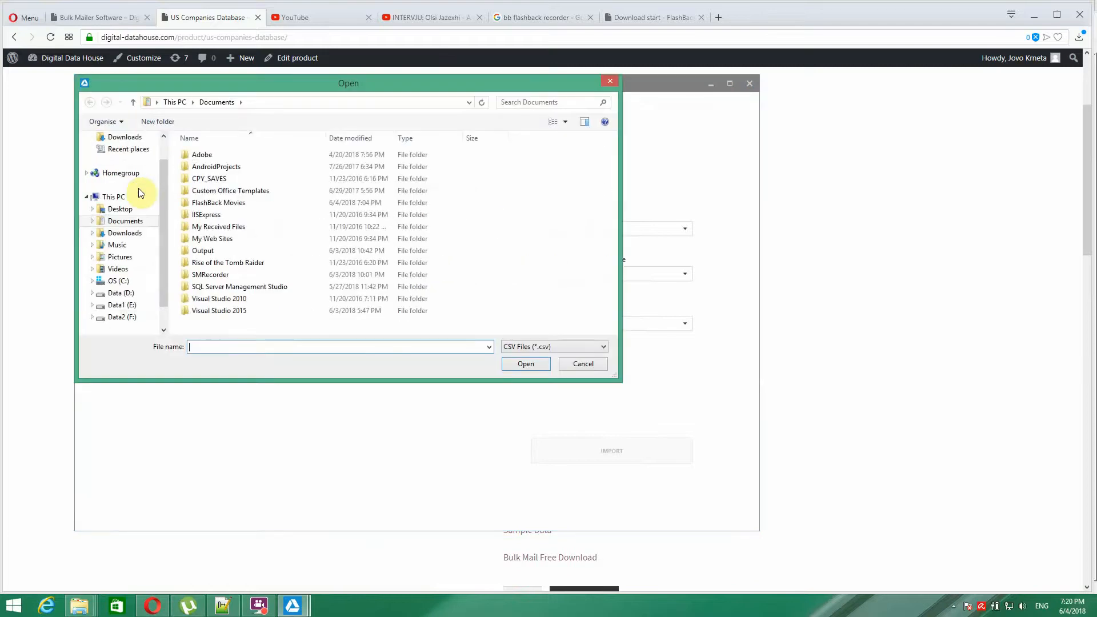
{"action": "left_click", "coordinate": [121, 304]}
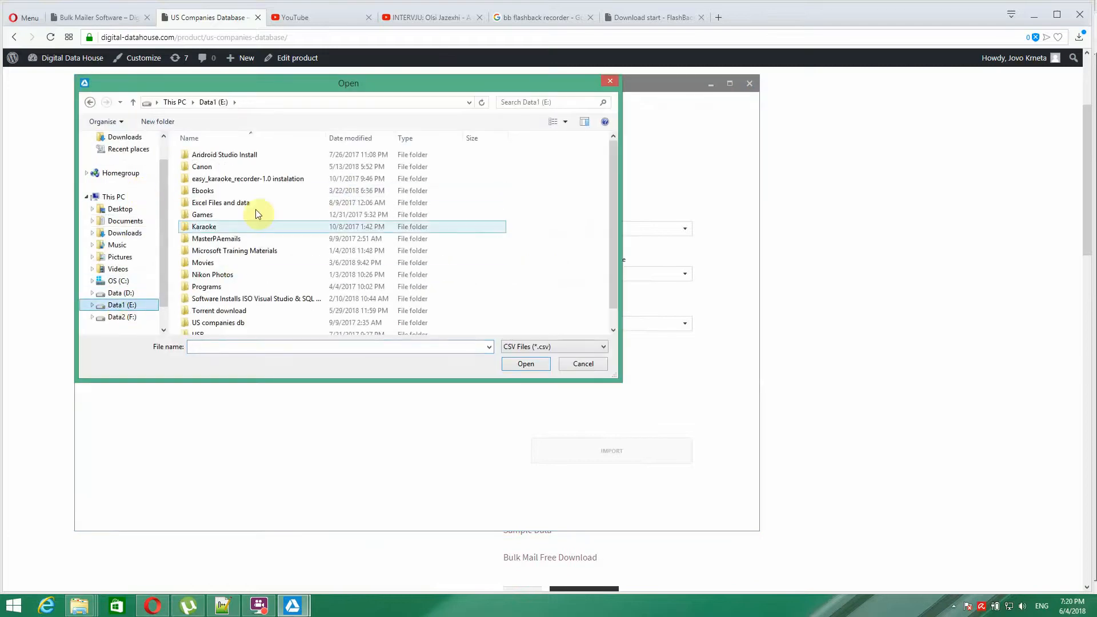
{"action": "left_click", "coordinate": [211, 324]}
{"action": "double_click", "coordinate": [211, 323]}
{"action": "double_click", "coordinate": [194, 156]}
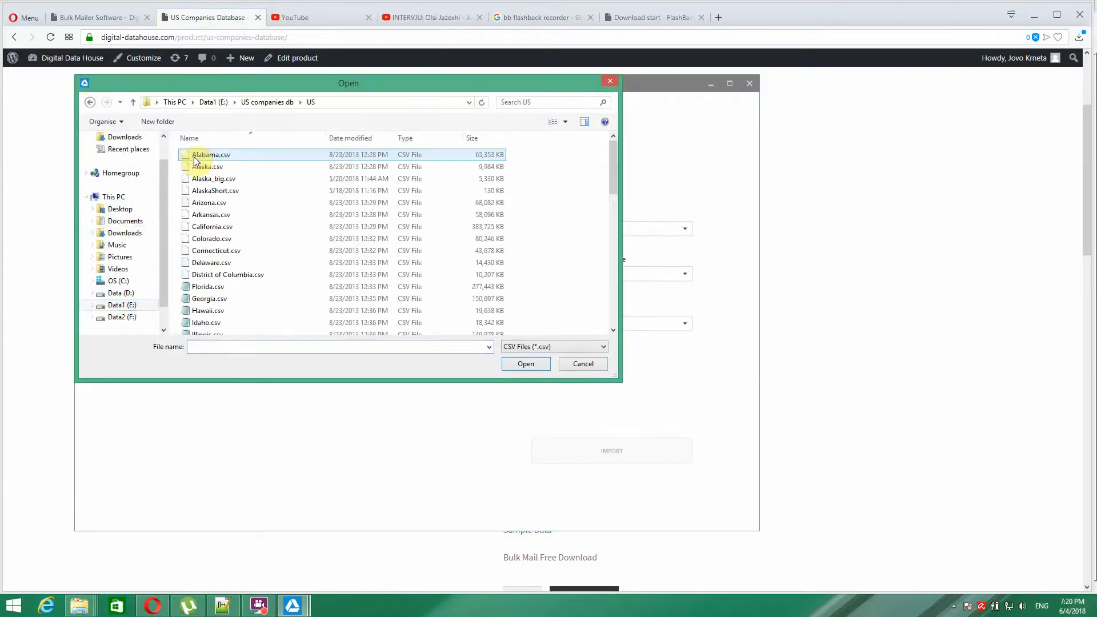
{"action": "left_click", "coordinate": [213, 167]}
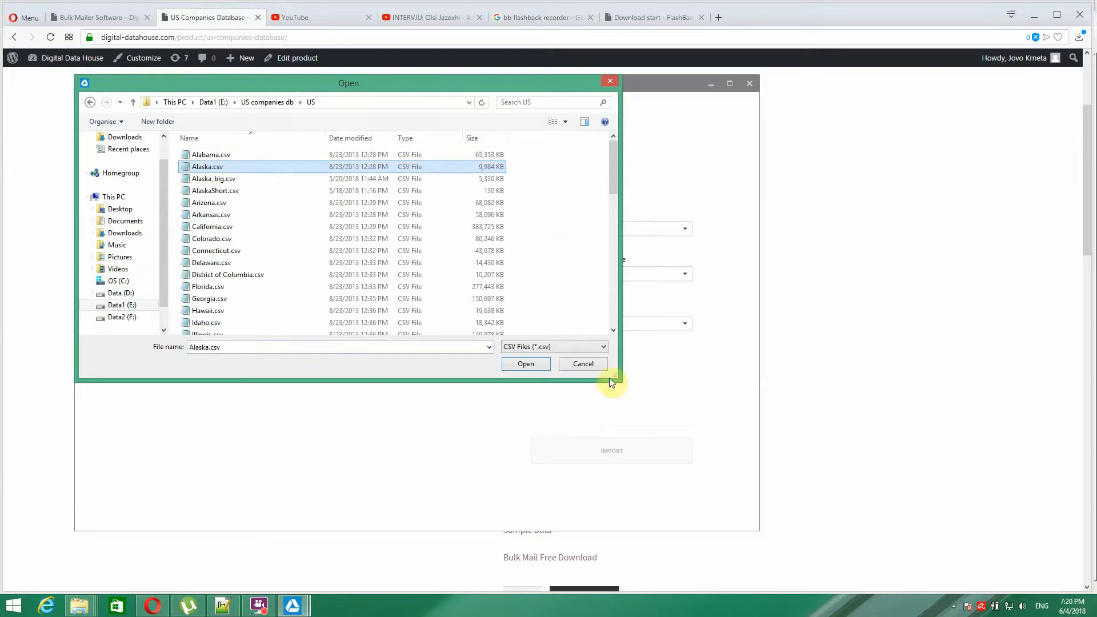
{"action": "left_click", "coordinate": [536, 362]}
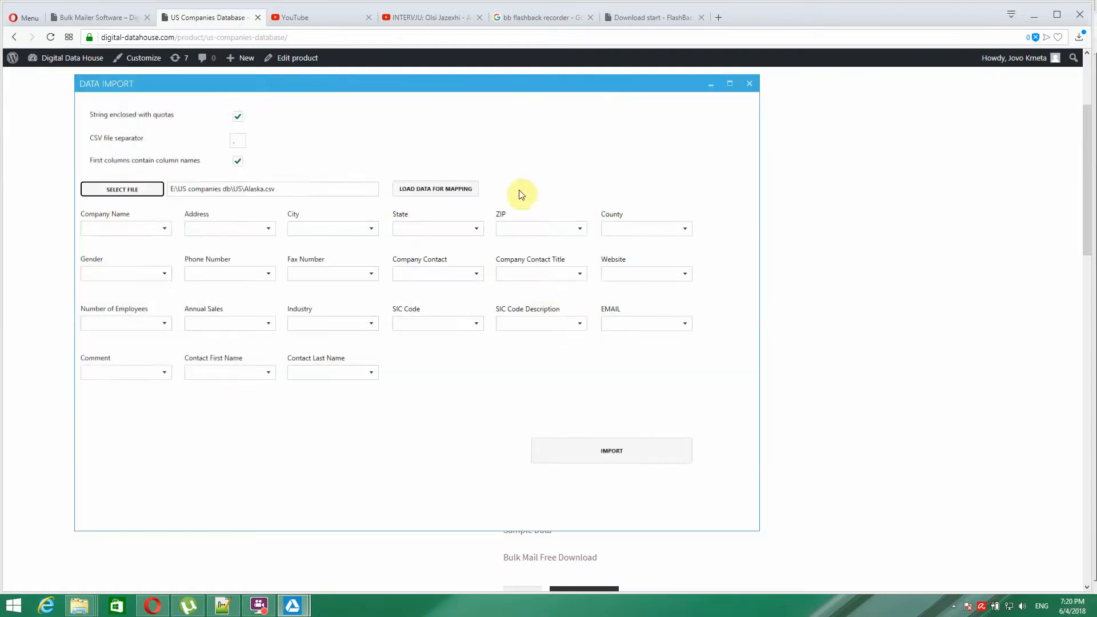
- Load Alaska.csv's columns for mapping and accept the data preview
{"action": "left_click", "coordinate": [165, 229]}
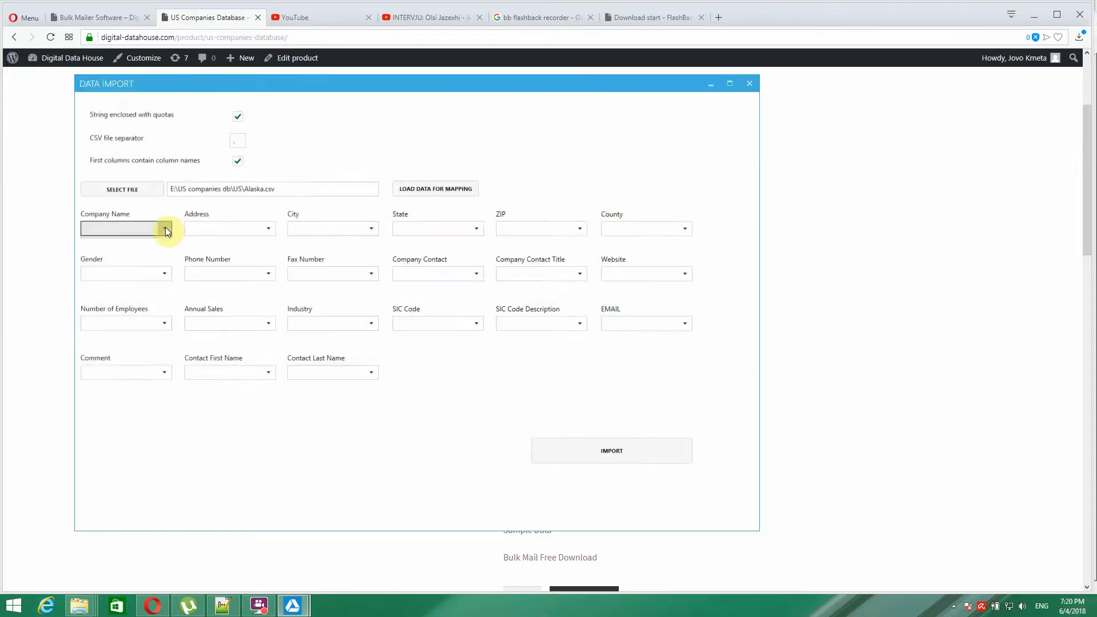
{"action": "left_click", "coordinate": [166, 230]}
{"action": "left_click", "coordinate": [269, 229]}
{"action": "left_click", "coordinate": [269, 229]}
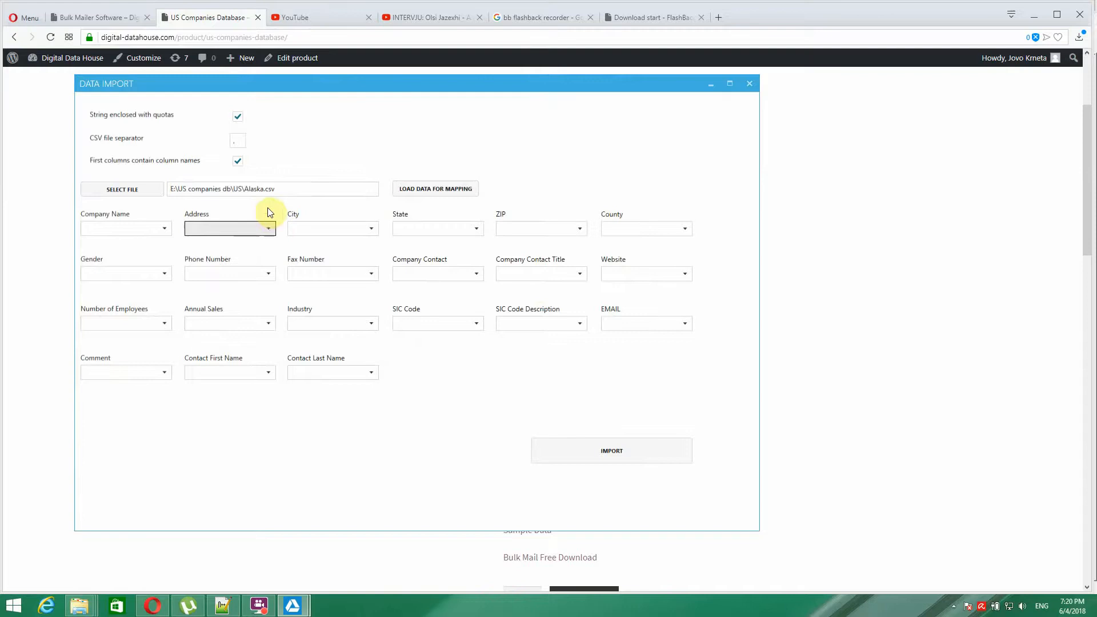
{"action": "left_click", "coordinate": [423, 188]}
{"action": "left_click", "coordinate": [562, 337]}
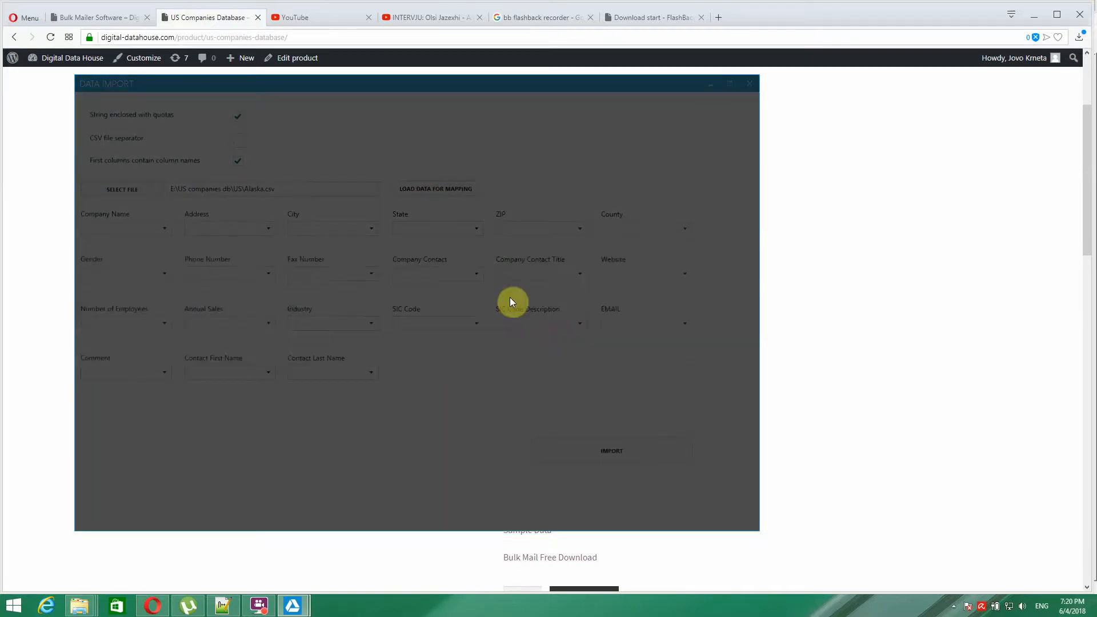
- Select the column-name header line of Alaska_big.csv in Notepad++, then return to Data Import
{"action": "left_click", "coordinate": [224, 603]}
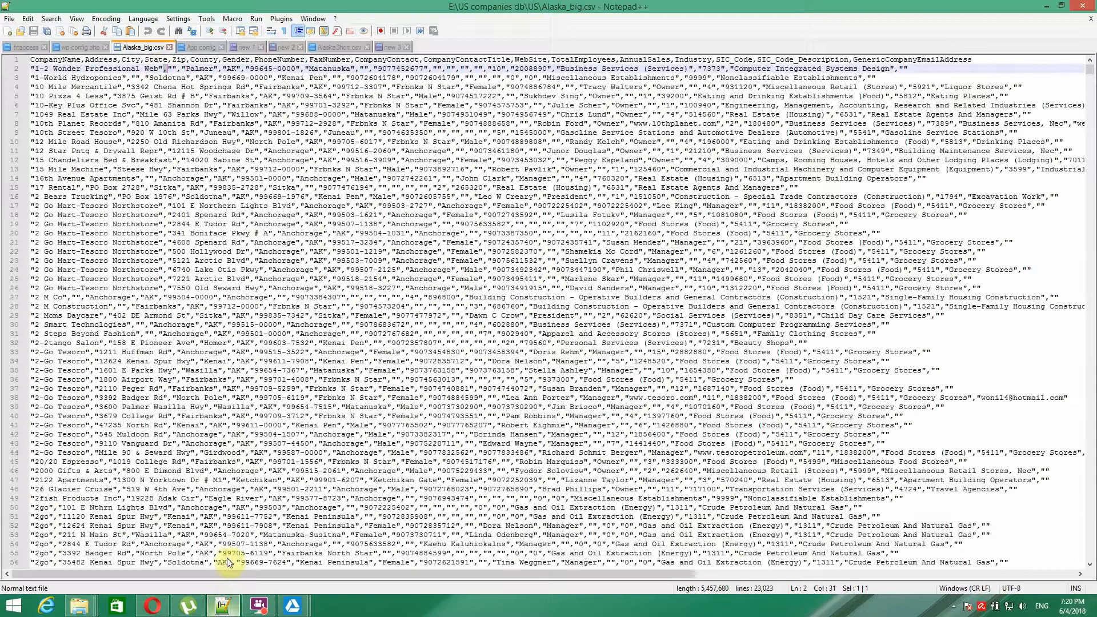
{"action": "left_click", "coordinate": [980, 59]}
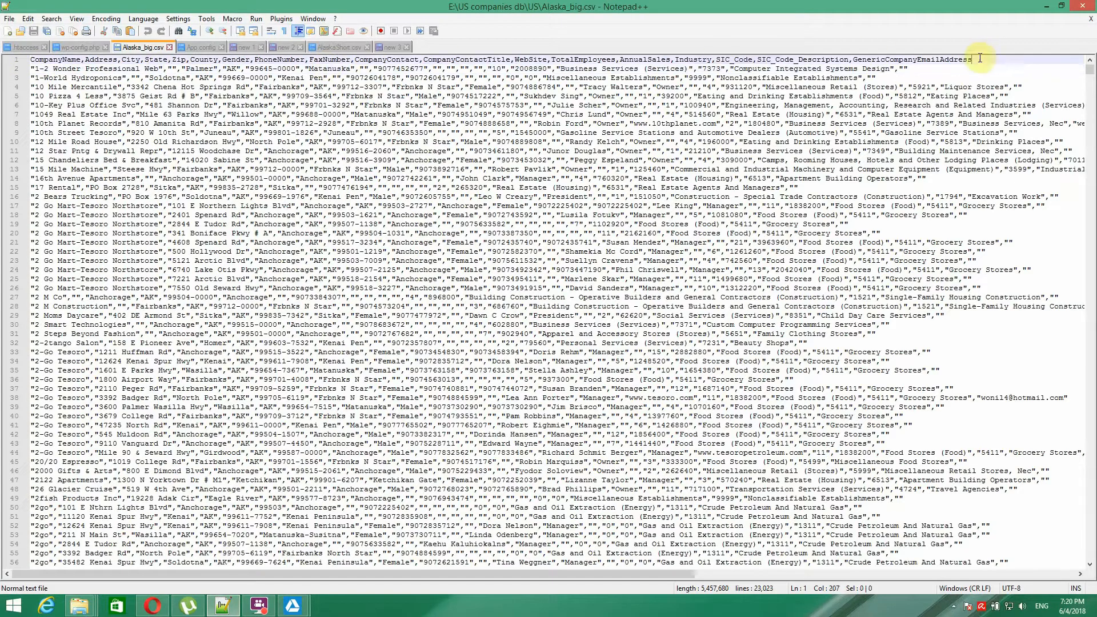
{"action": "left_click_drag", "start_coordinate": [979, 59], "coordinate": [25, 54]}
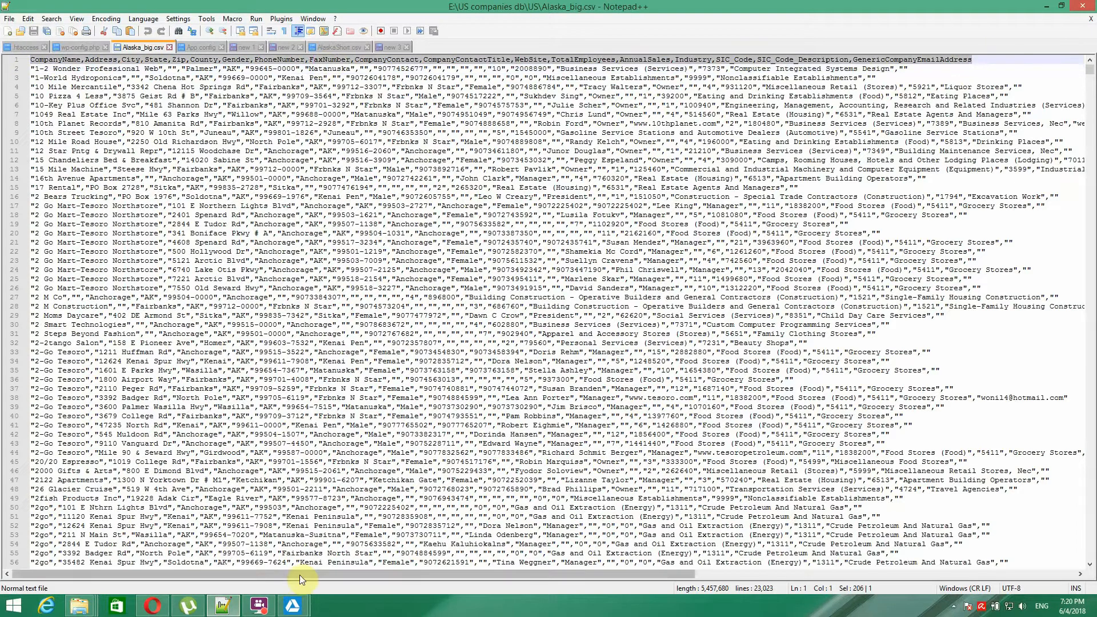
{"action": "left_click", "coordinate": [293, 606]}
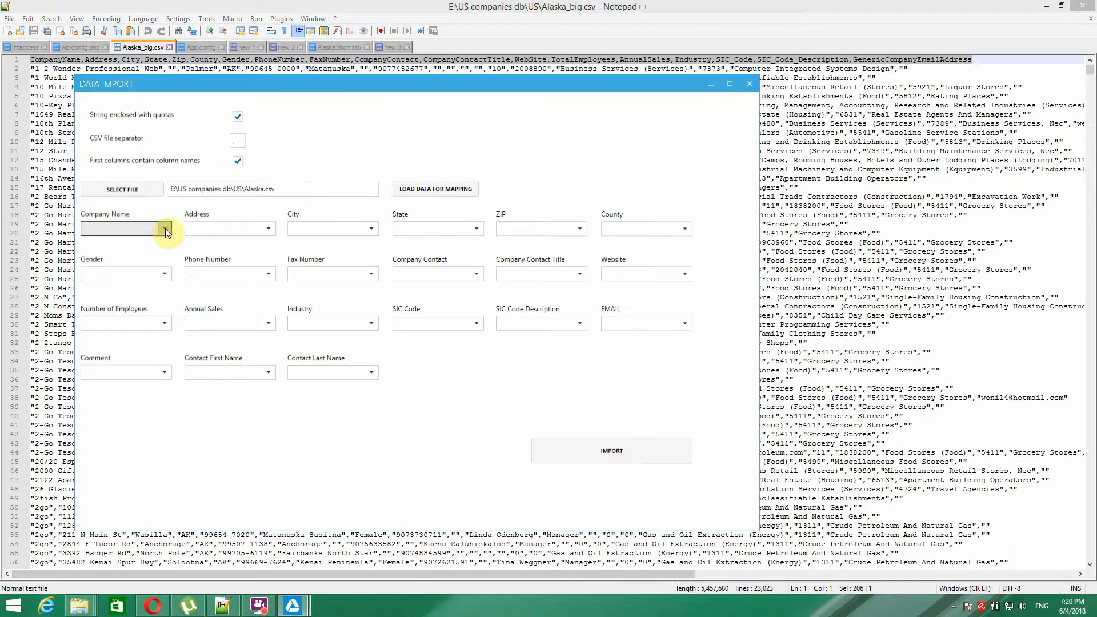
- Map Company Name, Address, City, State, ZIP and County to their matching CSV columns
{"action": "left_click", "coordinate": [164, 228]}
{"action": "left_click", "coordinate": [212, 238]}
{"action": "left_click", "coordinate": [258, 228]}
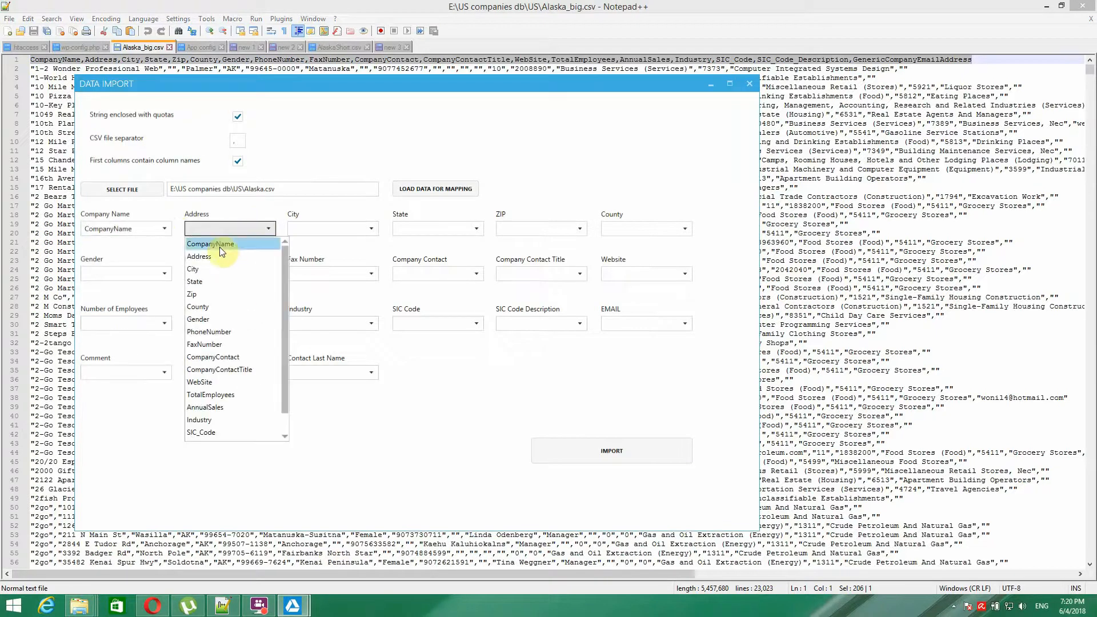
{"action": "left_click", "coordinate": [218, 256]}
{"action": "left_click", "coordinate": [309, 232]}
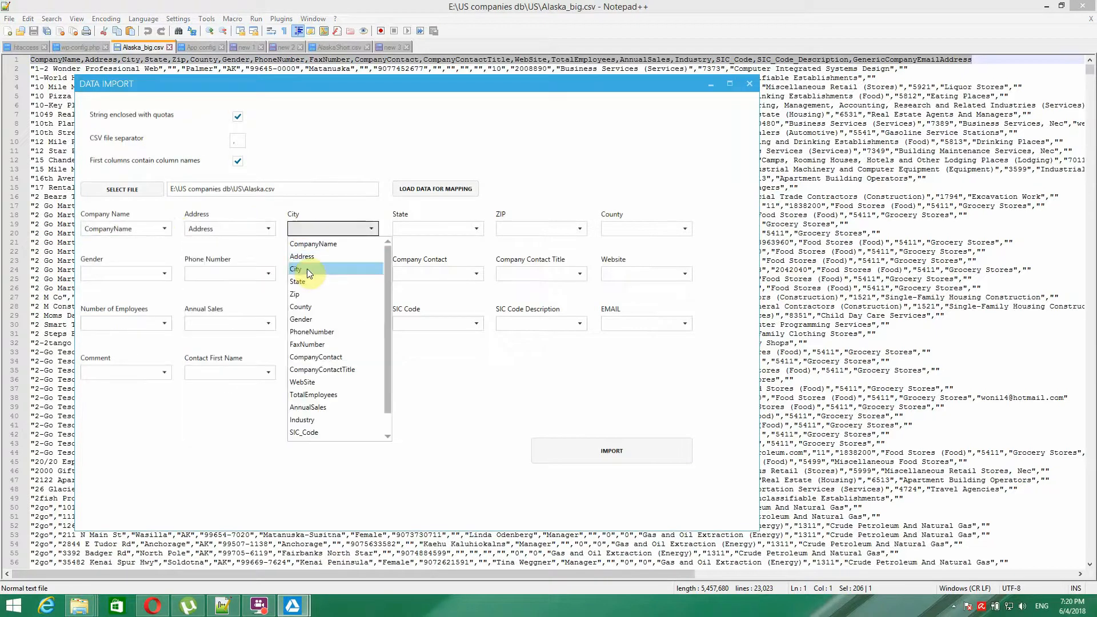
{"action": "left_click", "coordinate": [307, 268]}
{"action": "left_click", "coordinate": [426, 229]}
{"action": "left_click", "coordinate": [433, 281]}
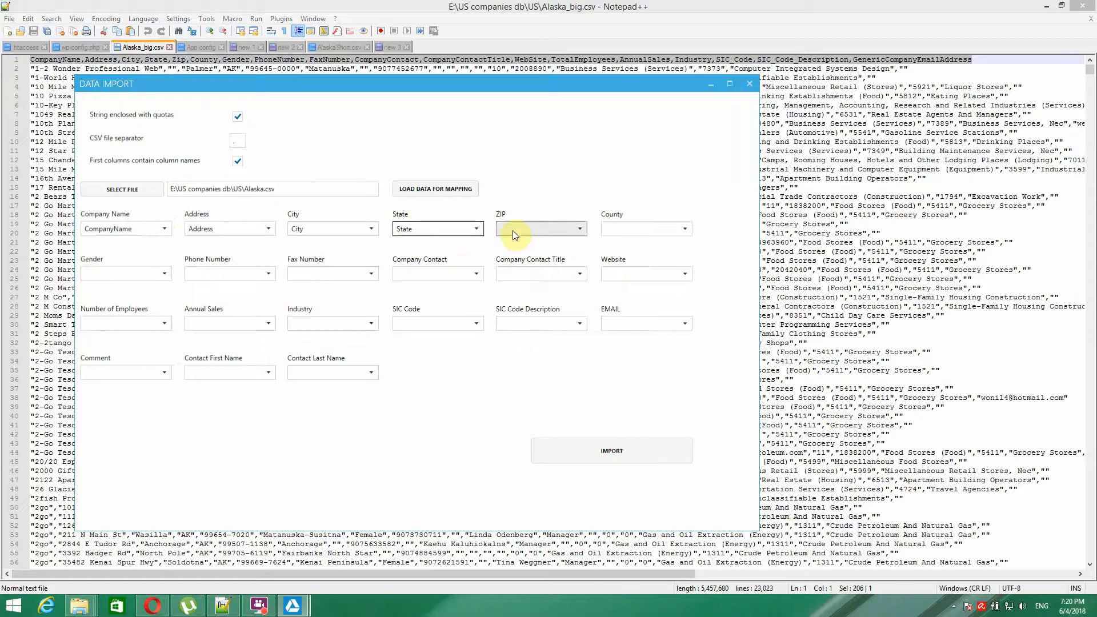
{"action": "left_click", "coordinate": [514, 230]}
{"action": "left_click", "coordinate": [525, 294]}
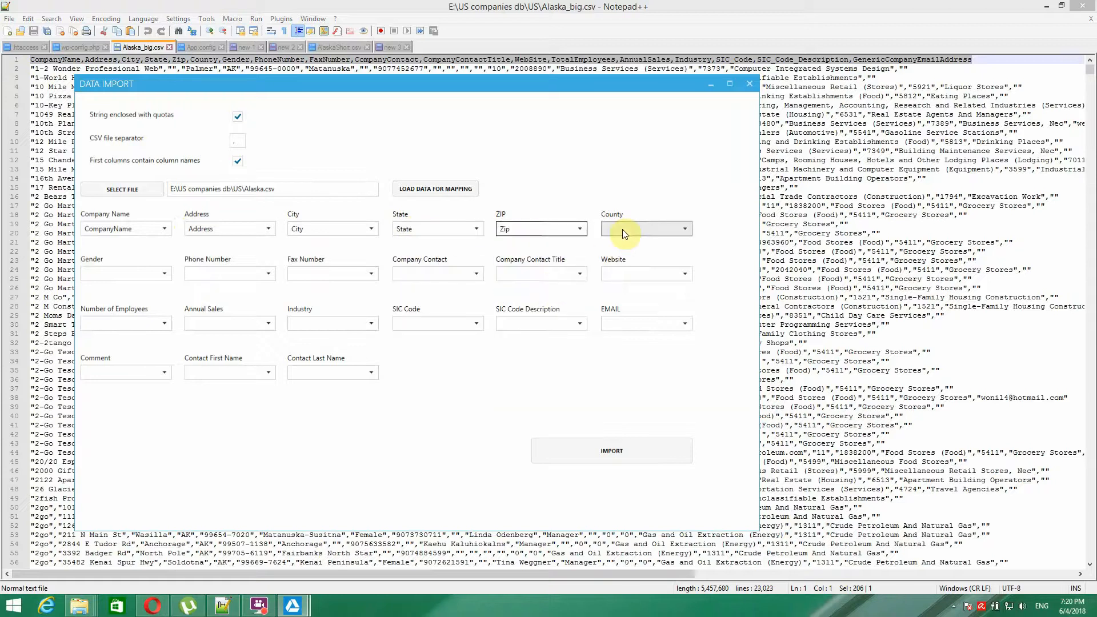
{"action": "left_click", "coordinate": [622, 228]}
{"action": "left_click", "coordinate": [615, 308]}
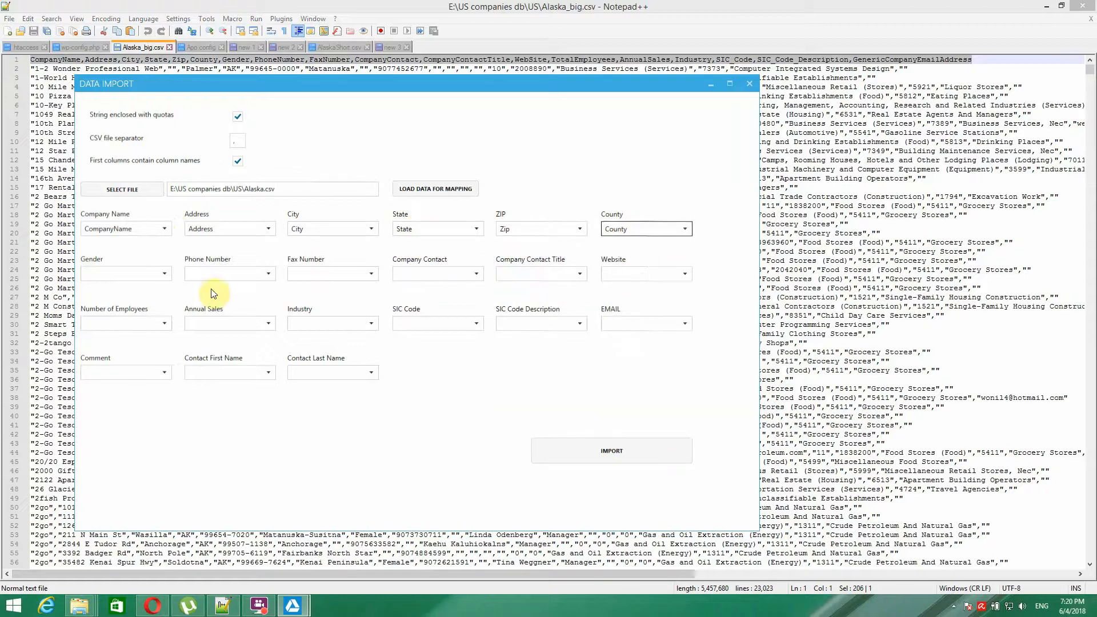
- Map Gender, Phone Number, Fax Number, Company Contact, Contact Title and Website to matching columns
{"action": "left_click", "coordinate": [131, 275]}
{"action": "left_click", "coordinate": [104, 366]}
{"action": "left_click", "coordinate": [239, 275]}
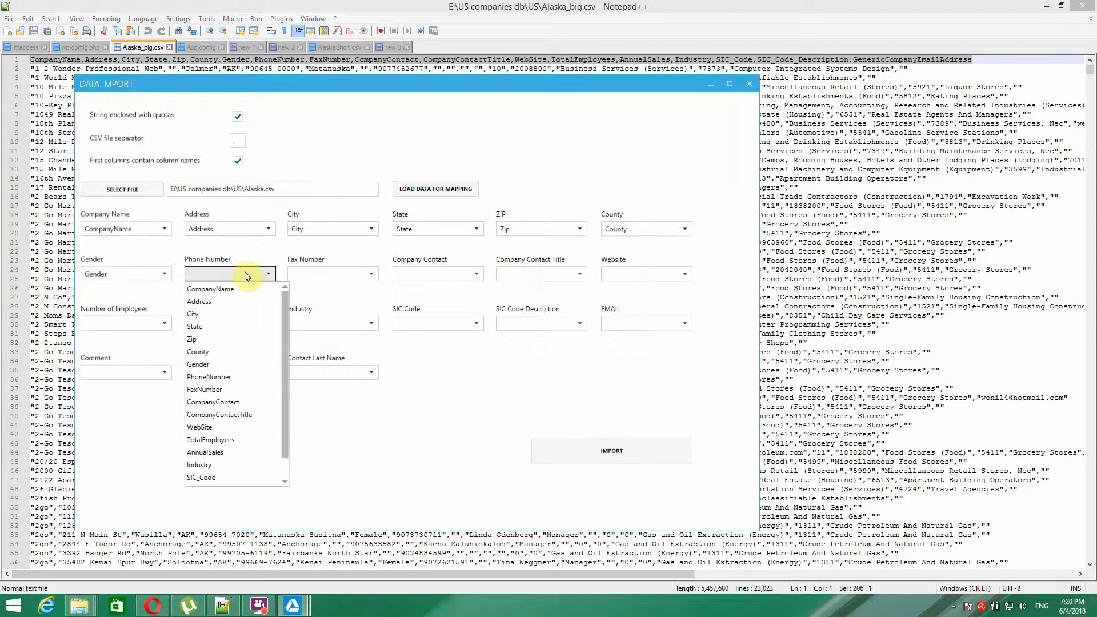
{"action": "left_click", "coordinate": [232, 380]}
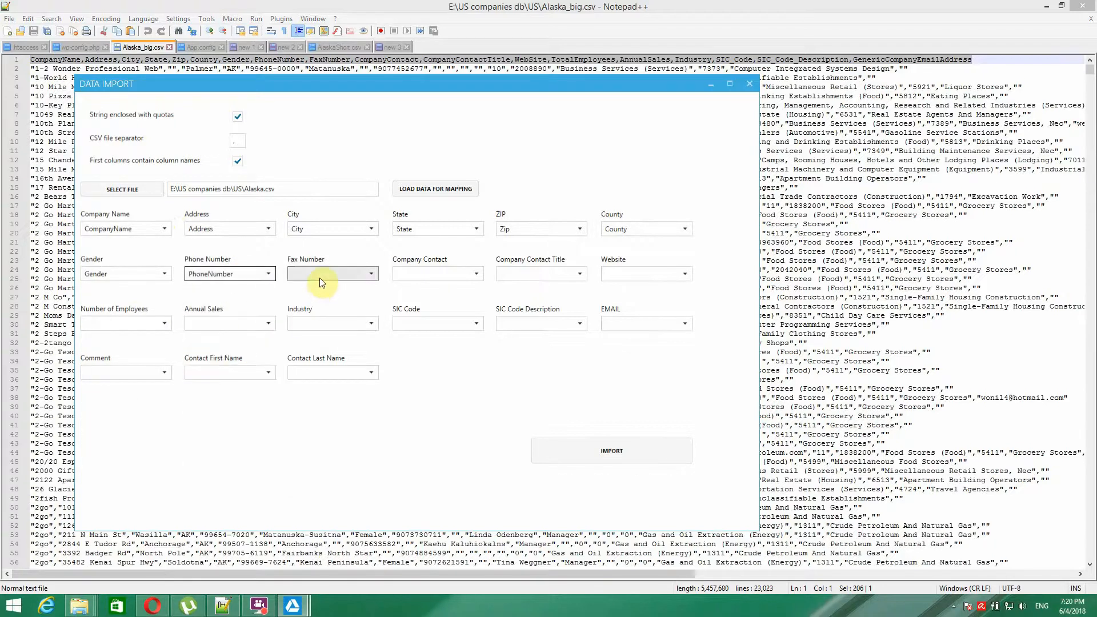
{"action": "left_click", "coordinate": [320, 279]}
{"action": "left_click", "coordinate": [318, 391]}
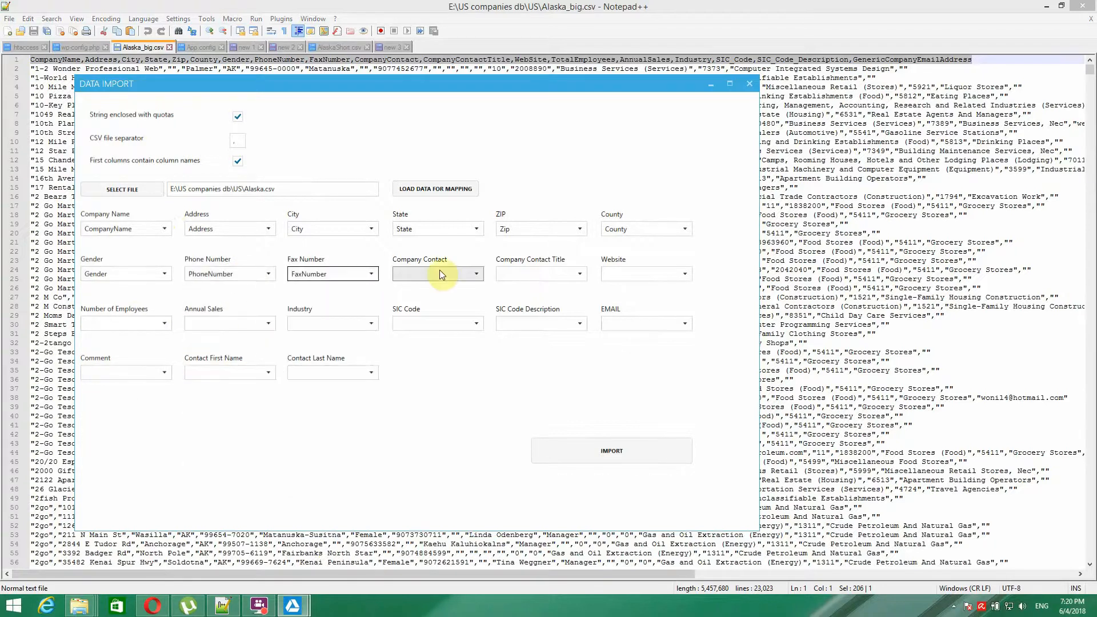
{"action": "left_click", "coordinate": [440, 273]}
{"action": "left_click", "coordinate": [439, 401]}
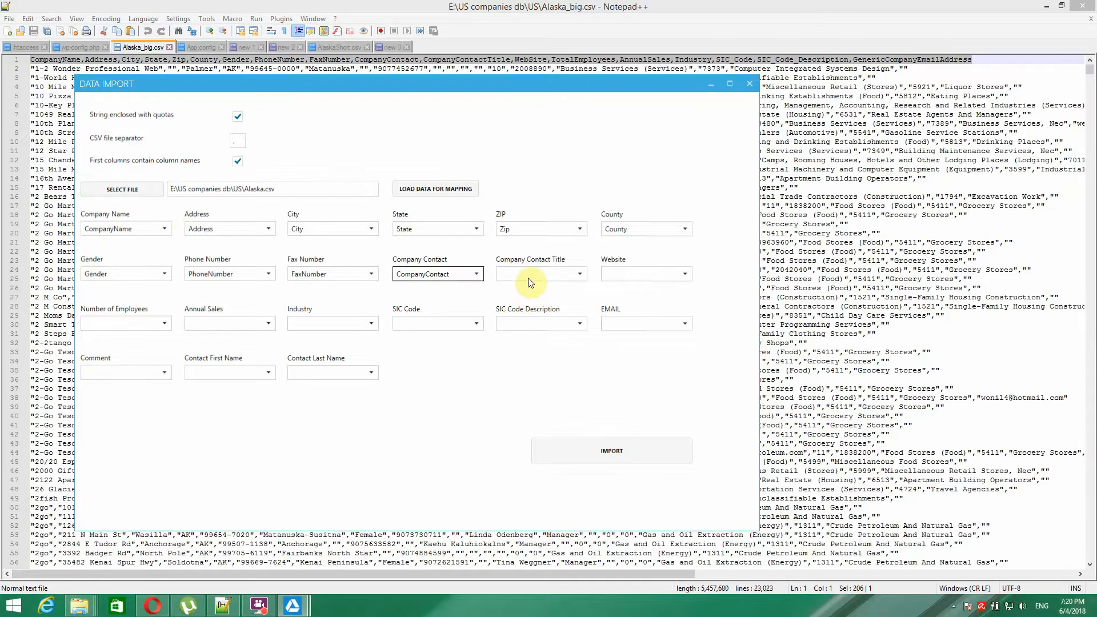
{"action": "left_click", "coordinate": [535, 277]}
{"action": "left_click", "coordinate": [551, 414]}
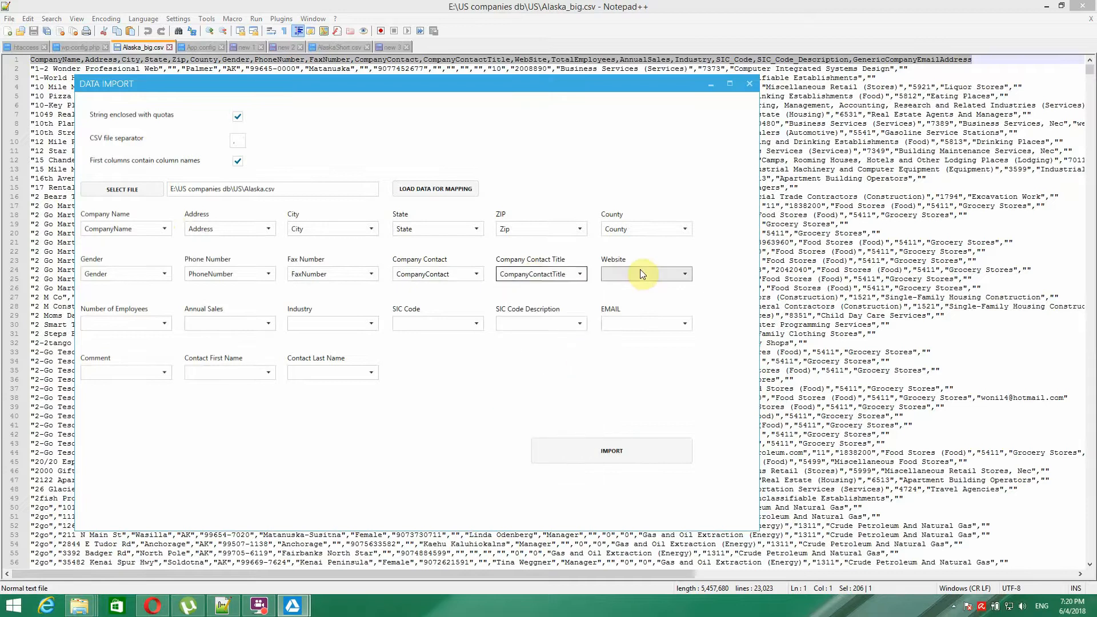
{"action": "left_click", "coordinate": [640, 273]}
{"action": "left_click", "coordinate": [629, 427]}
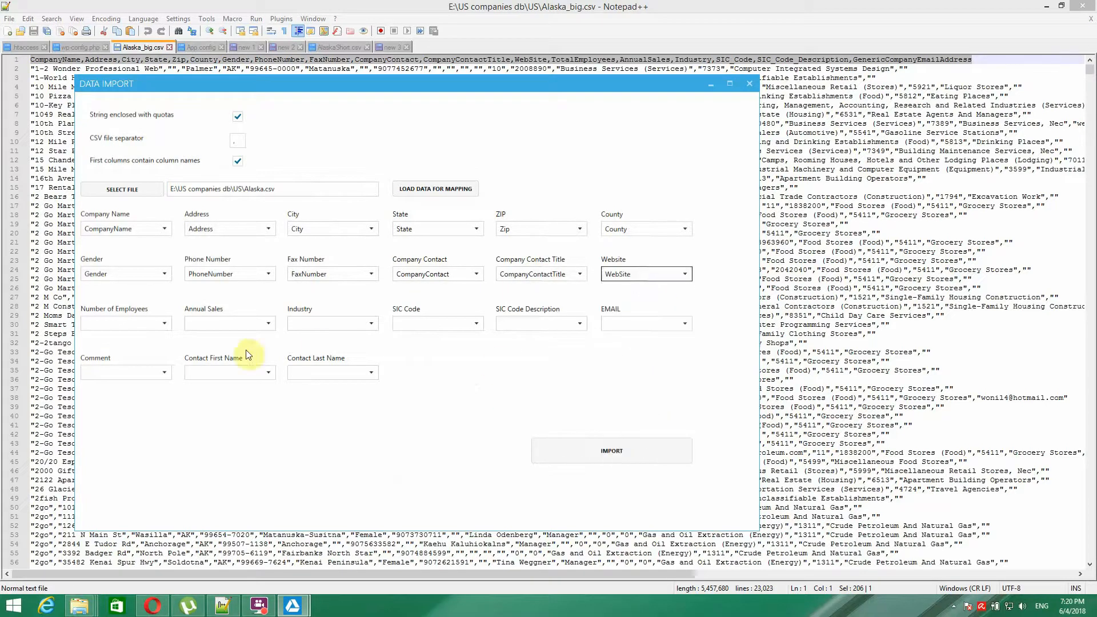
- Map Number of Employees to TotalEmployees, Annual Sales to AnnualSales and Industry to Industry
{"action": "left_click", "coordinate": [147, 324]}
{"action": "scroll", "coordinate": [148, 389], "scroll_direction": "down", "scroll_amount": 1}
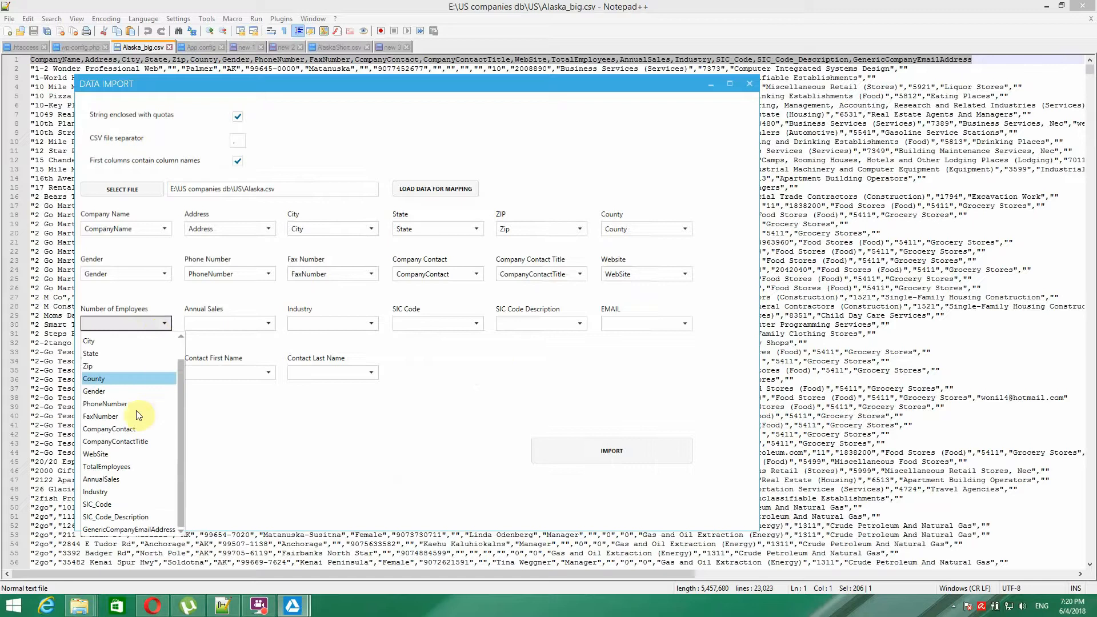
{"action": "left_click", "coordinate": [116, 471]}
{"action": "left_click", "coordinate": [255, 324]}
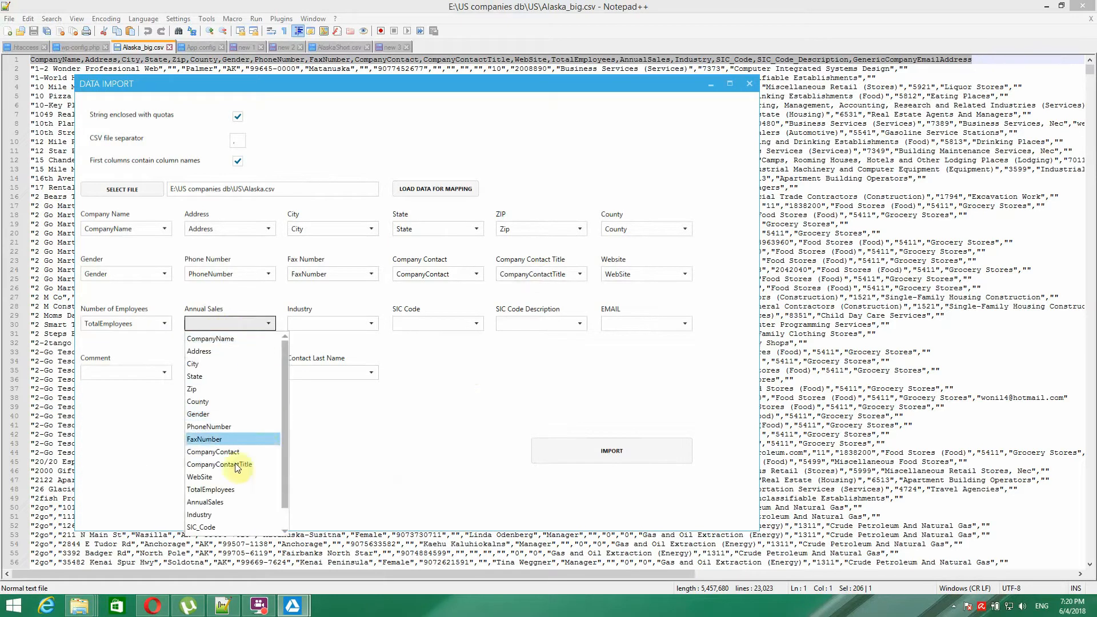
{"action": "left_click", "coordinate": [219, 502]}
{"action": "left_click", "coordinate": [335, 324]}
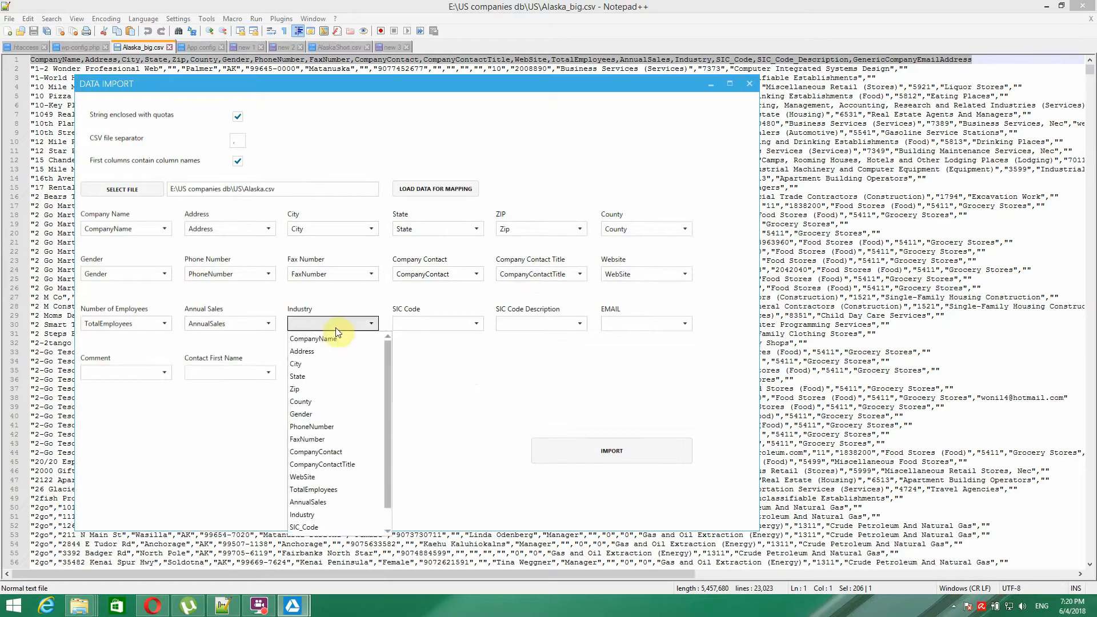
{"action": "left_click", "coordinate": [307, 513]}
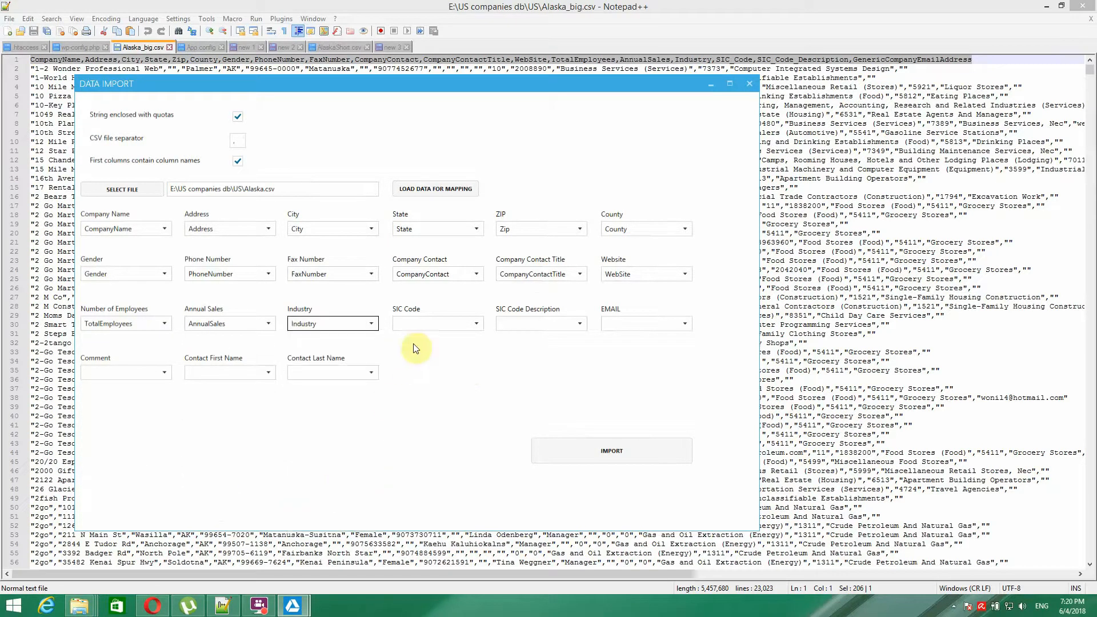
- Map SIC Code, SIC Code Description and EMAIL to SIC_Code, SIC_Code_Description, GenericCompanyEmailAddress; leave Comment unmapped
{"action": "left_click", "coordinate": [457, 324]}
{"action": "scroll", "coordinate": [454, 374], "scroll_direction": "down", "scroll_amount": 1}
{"action": "left_click", "coordinate": [432, 504]}
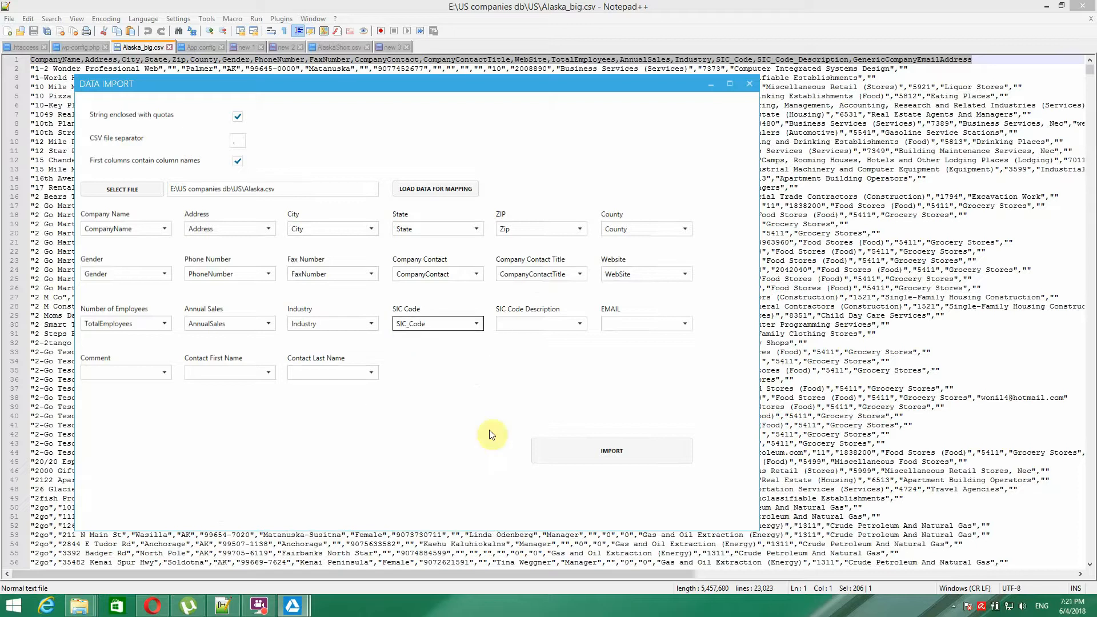
{"action": "left_click", "coordinate": [521, 335]}
{"action": "scroll", "coordinate": [543, 412], "scroll_direction": "down", "scroll_amount": 1}
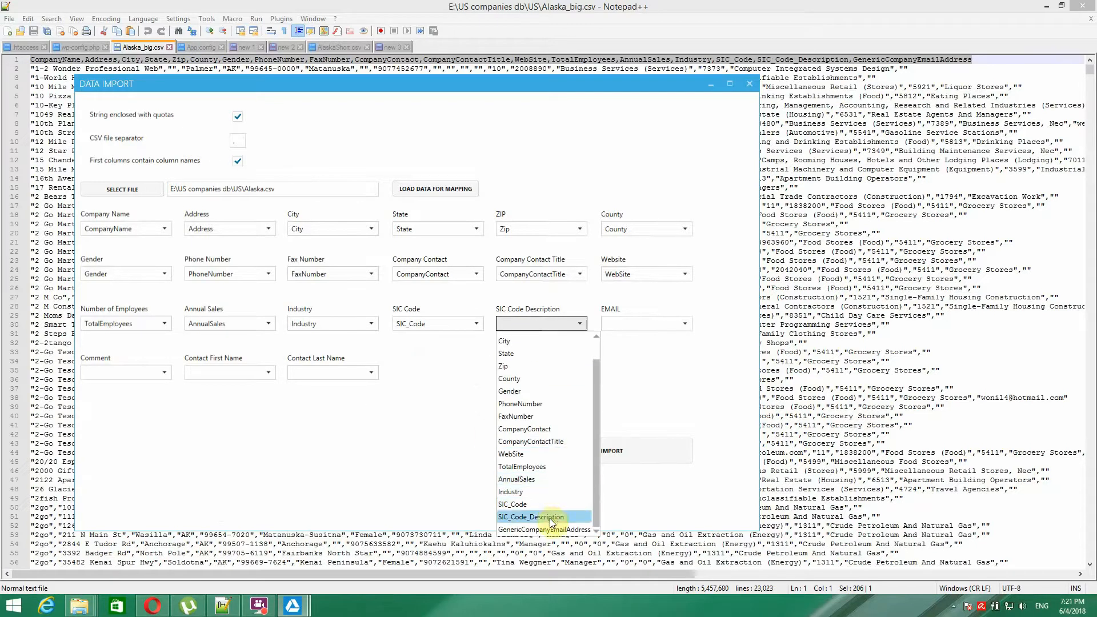
{"action": "left_click", "coordinate": [507, 521]}
{"action": "left_click", "coordinate": [631, 324]}
{"action": "scroll", "coordinate": [651, 411], "scroll_direction": "down", "scroll_amount": 1}
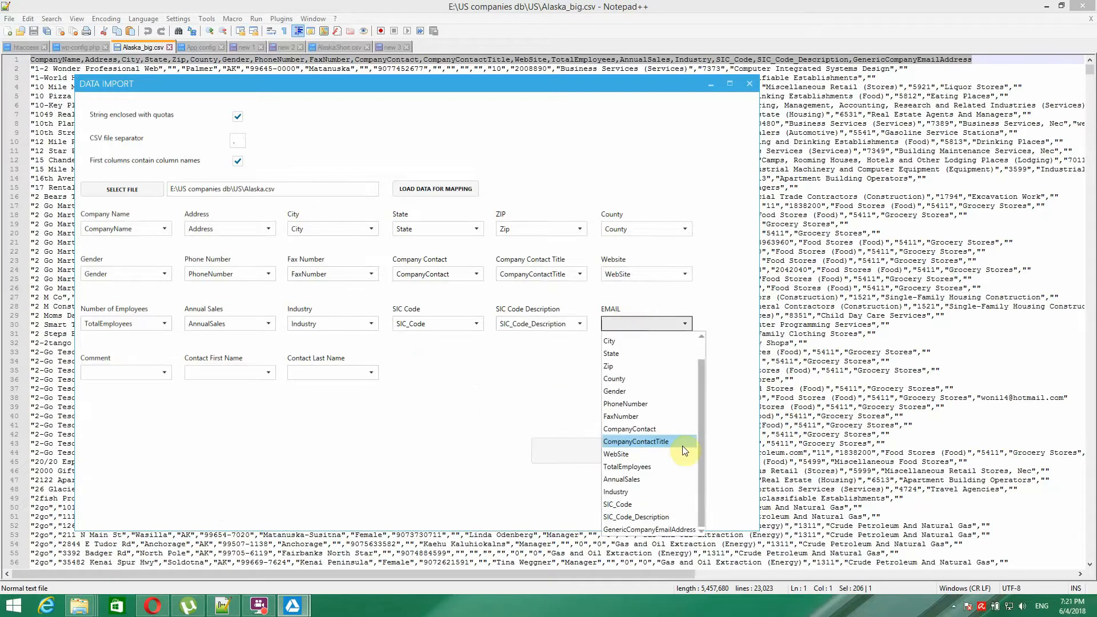
{"action": "left_click", "coordinate": [660, 530]}
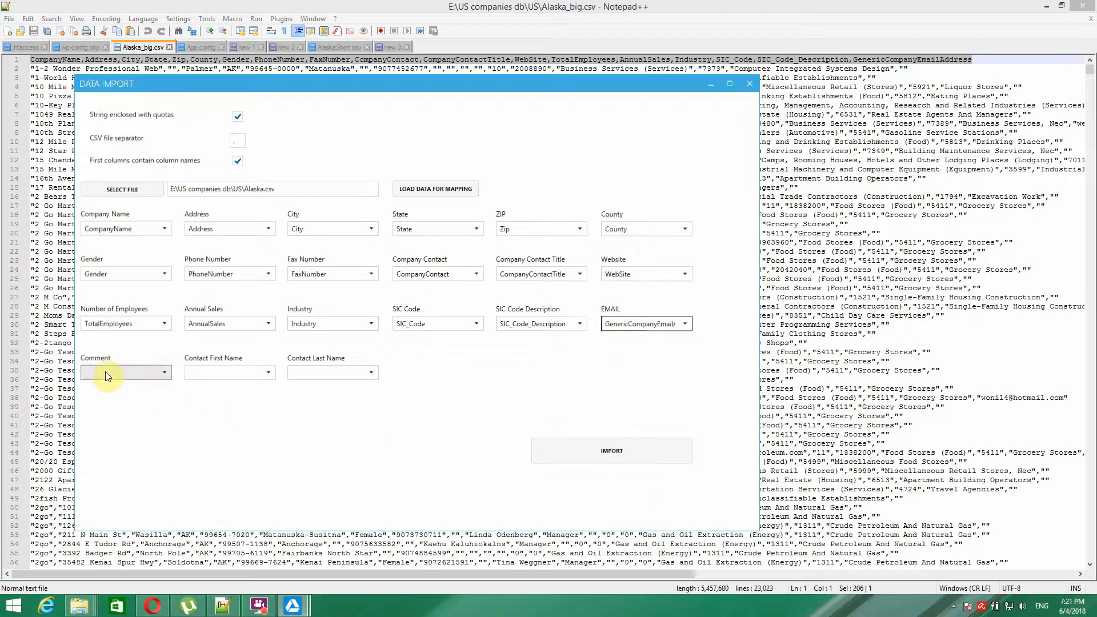
{"action": "left_click", "coordinate": [157, 372]}
{"action": "left_click", "coordinate": [166, 356]}
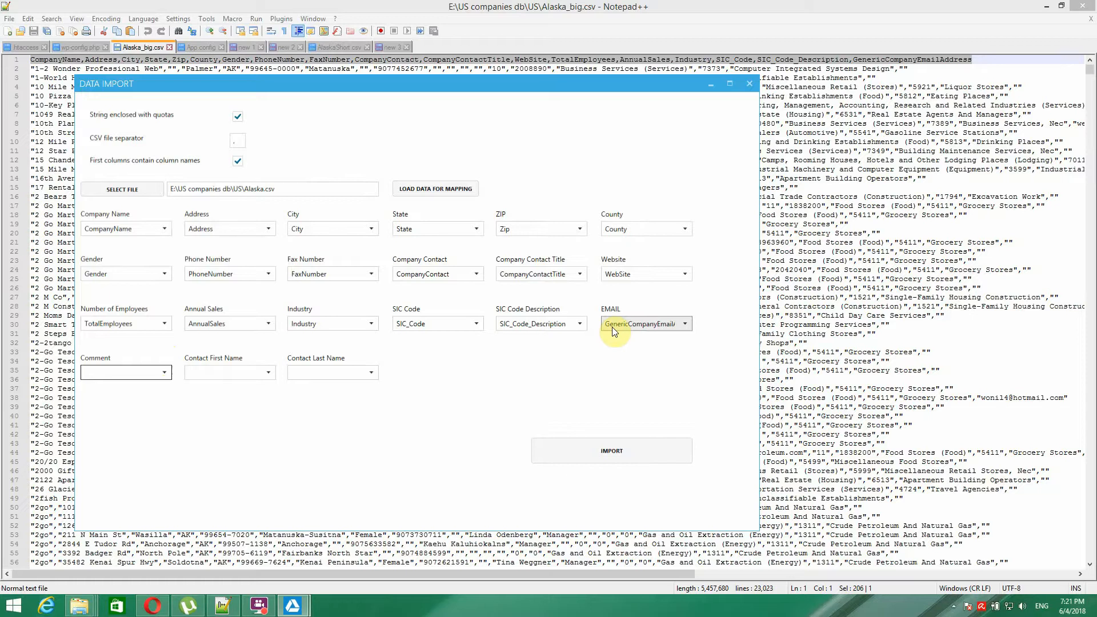
{"action": "left_click", "coordinate": [918, 67]}
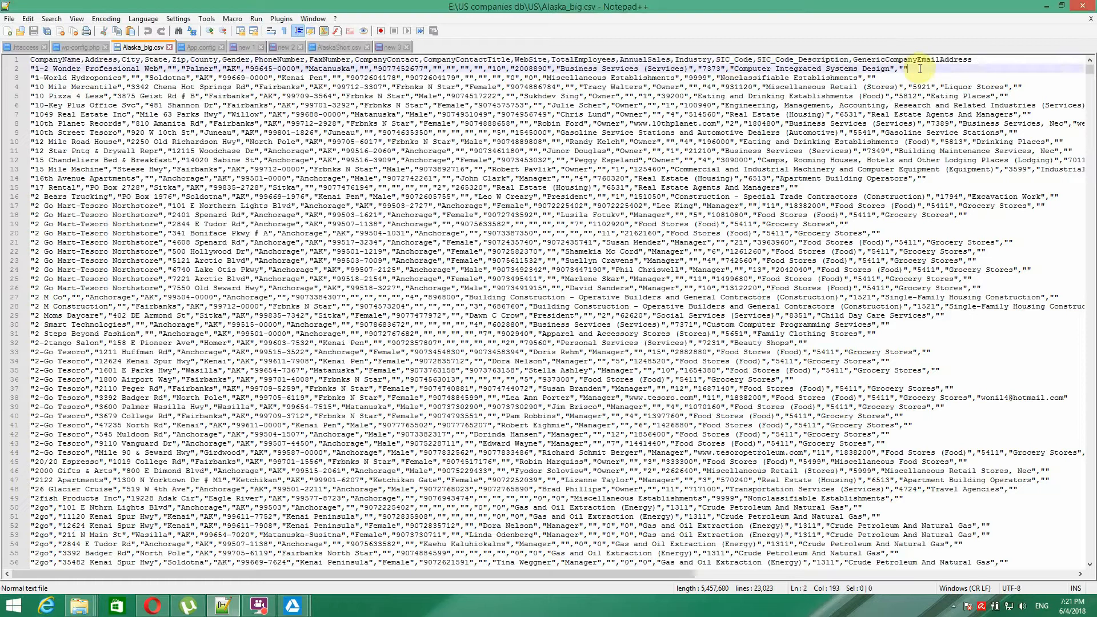
{"action": "left_click_drag", "start_coordinate": [920, 69], "coordinate": [563, 71]}
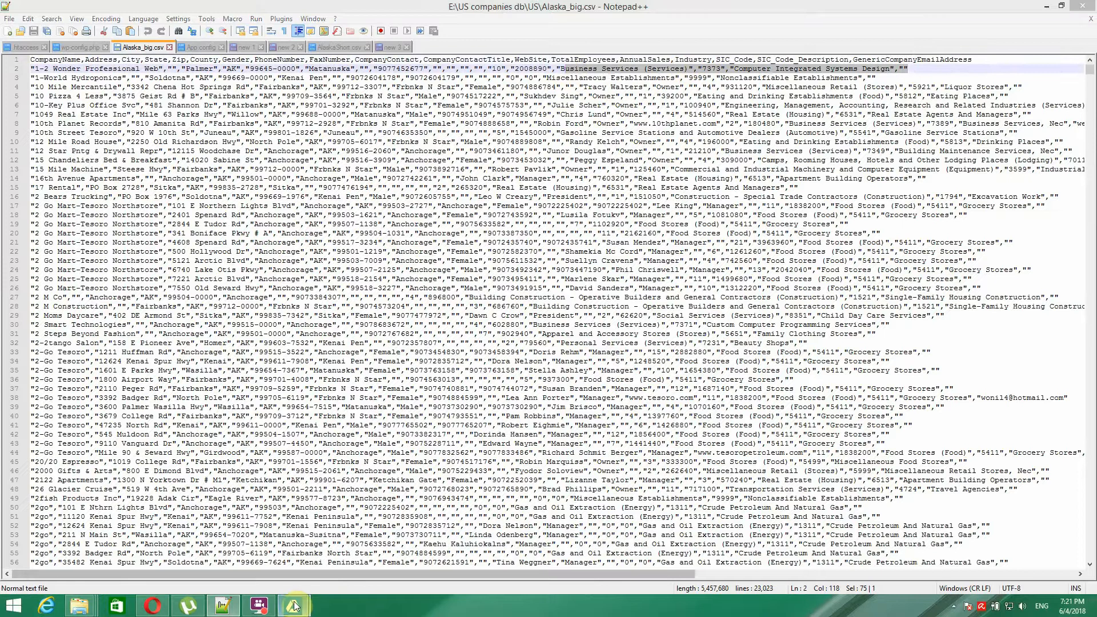
{"action": "left_click", "coordinate": [350, 551]}
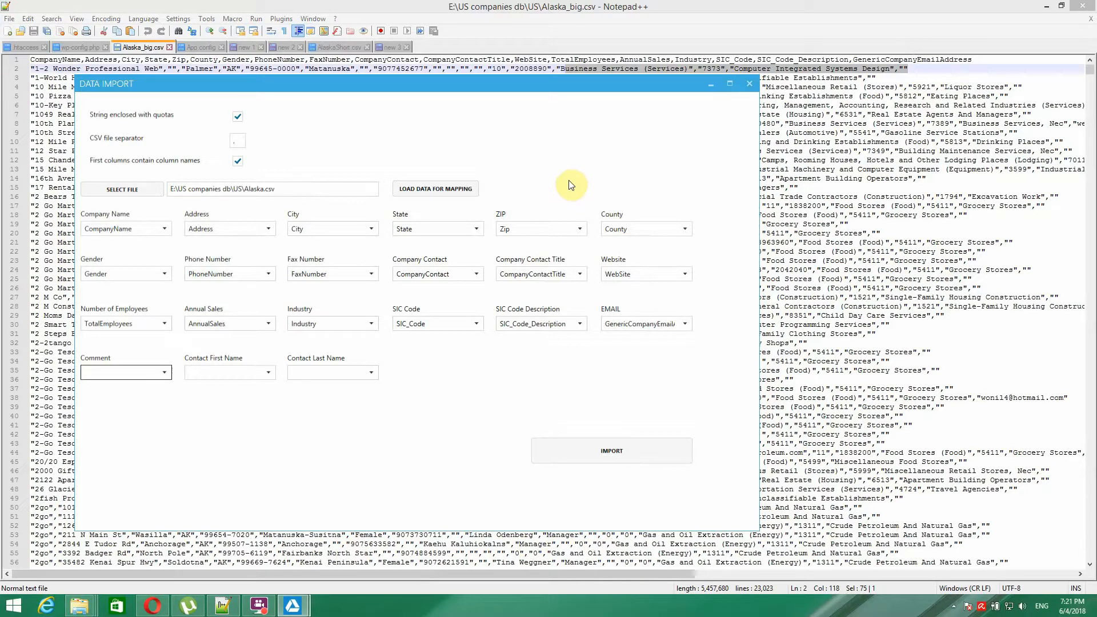
{"action": "left_click", "coordinate": [616, 450]}
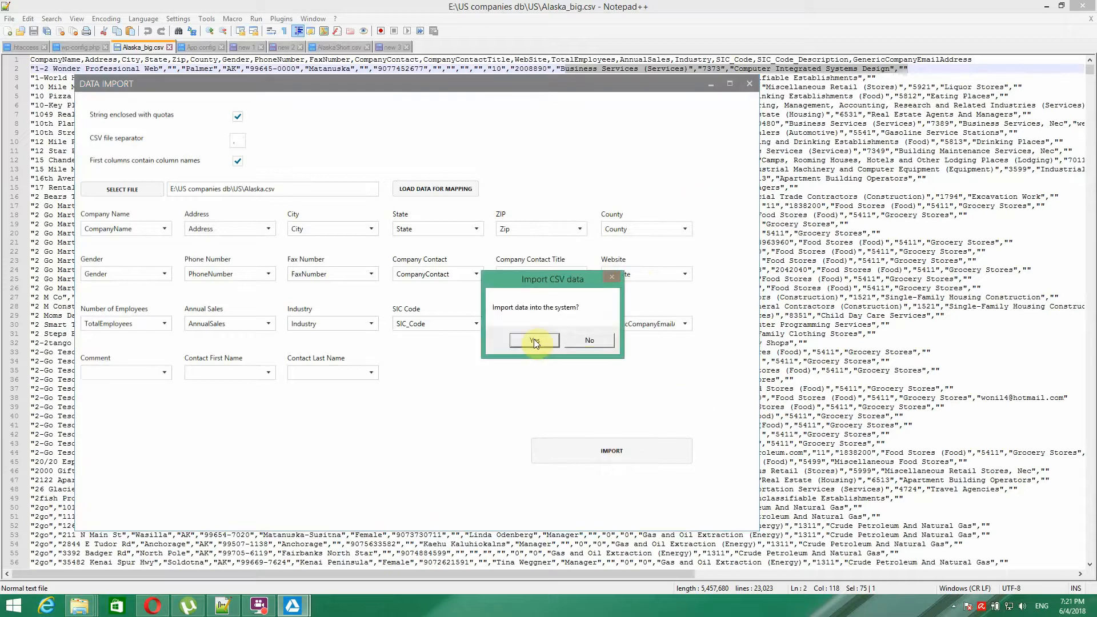
- Confirm importing Alaska.csv, dismiss the success message, and close the Data Import window
{"action": "left_click", "coordinate": [533, 340]}
{"action": "left_click_drag", "start_coordinate": [527, 85], "coordinate": [634, 40]}
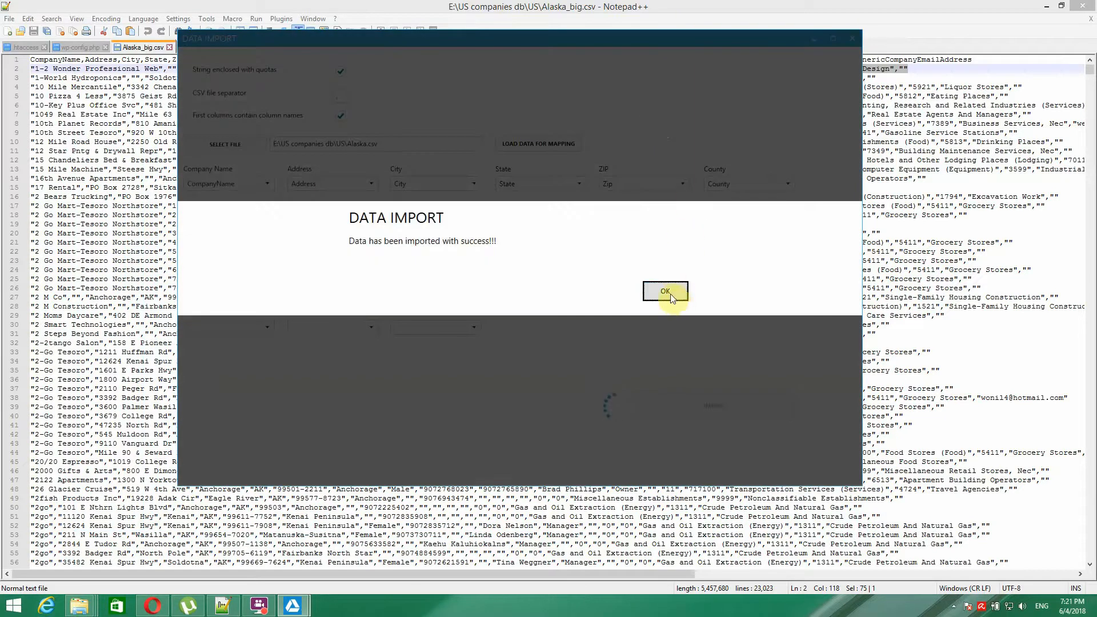
{"action": "left_click", "coordinate": [666, 290]}
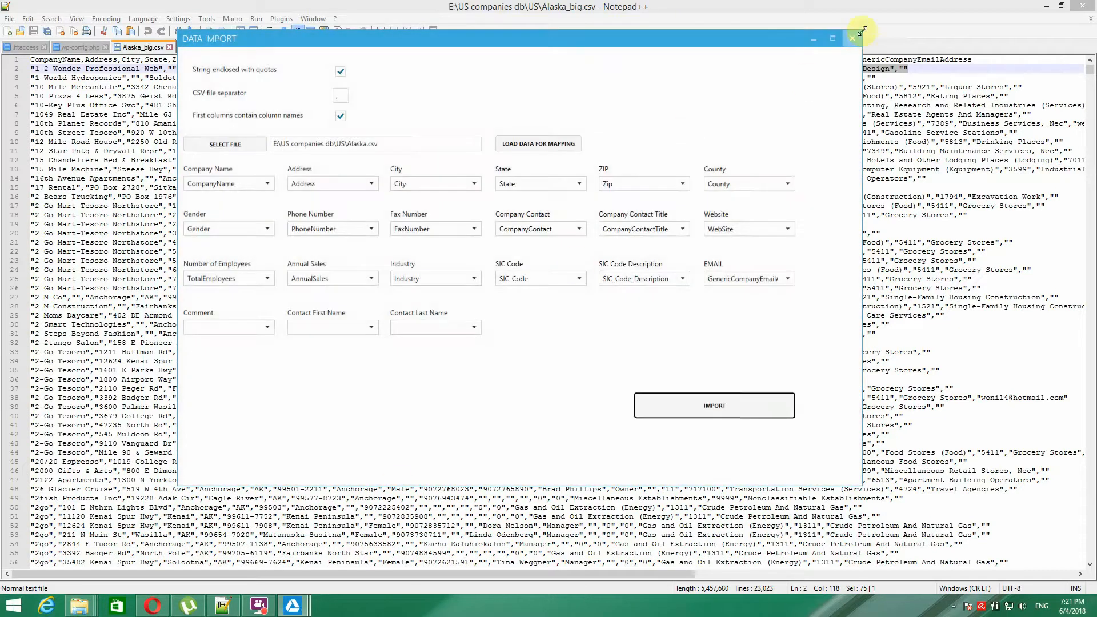
{"action": "left_click", "coordinate": [853, 38]}
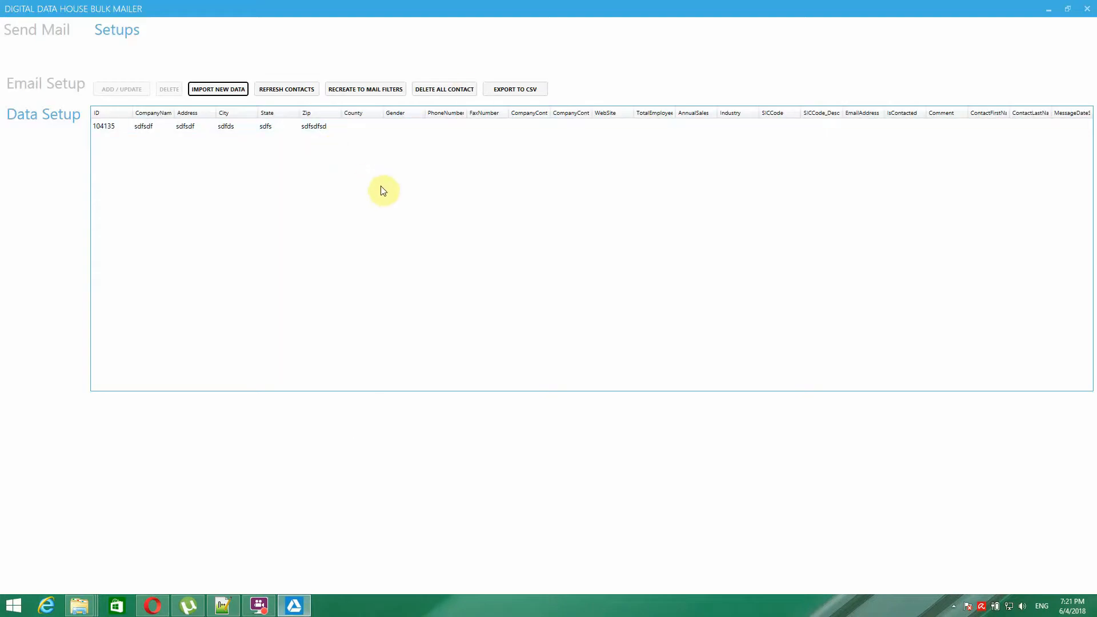
- Refresh the contacts so the imported Alaska records appear in the grid
{"action": "left_click", "coordinate": [285, 90]}
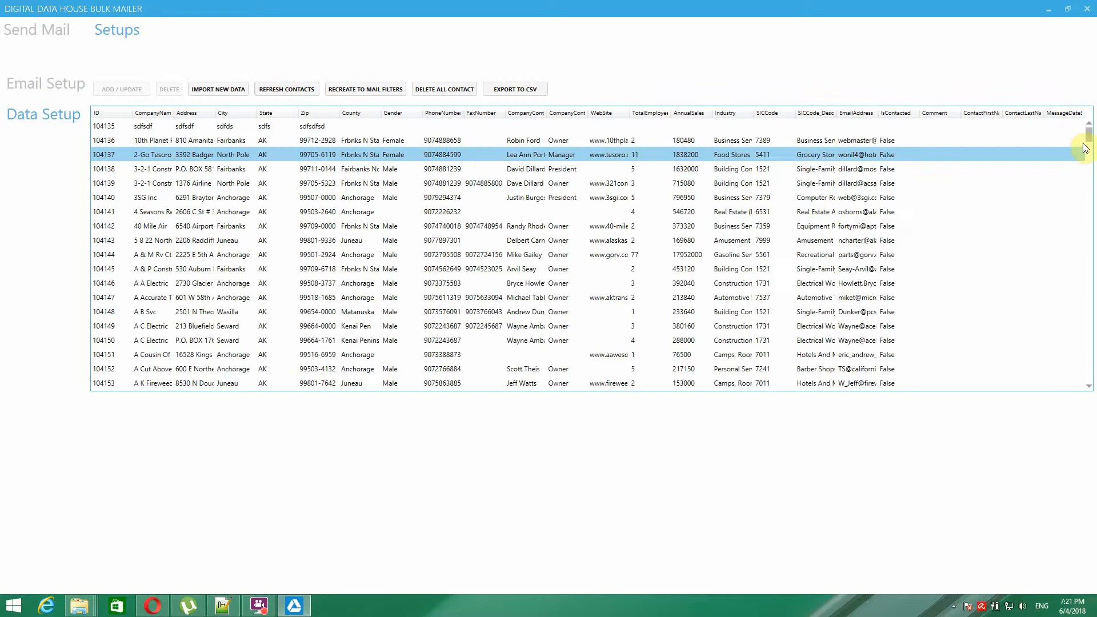
{"action": "left_click_drag", "start_coordinate": [1089, 136], "coordinate": [1072, 98]}
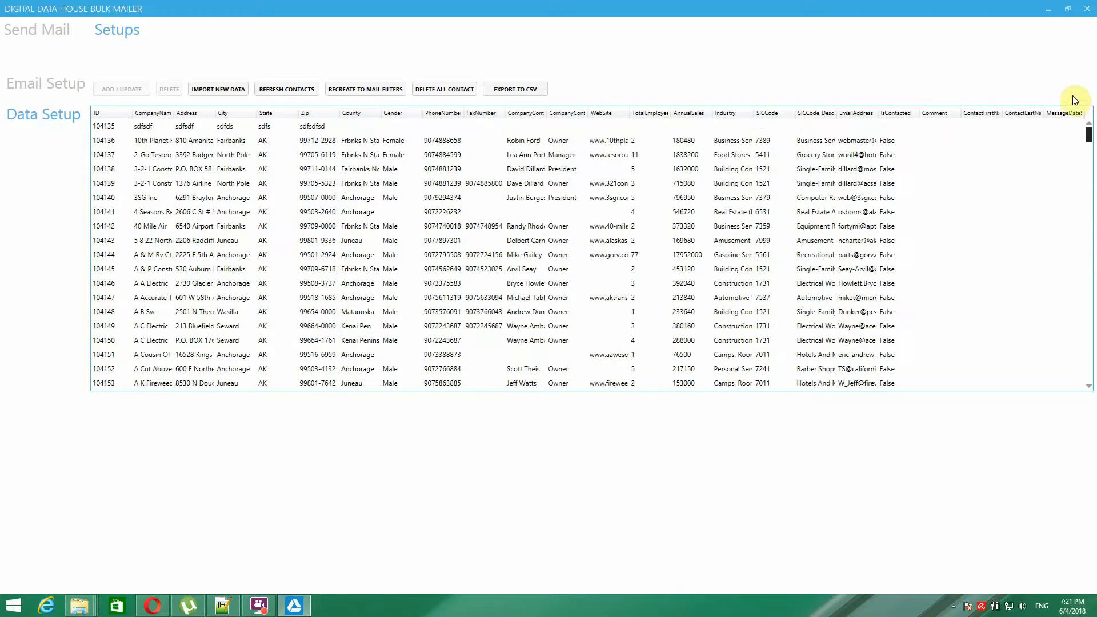
{"action": "left_click", "coordinate": [128, 130]}
- Delete the sdfsdf test contact 104135, then cancel Delete All Contact
{"action": "left_click", "coordinate": [110, 130]}
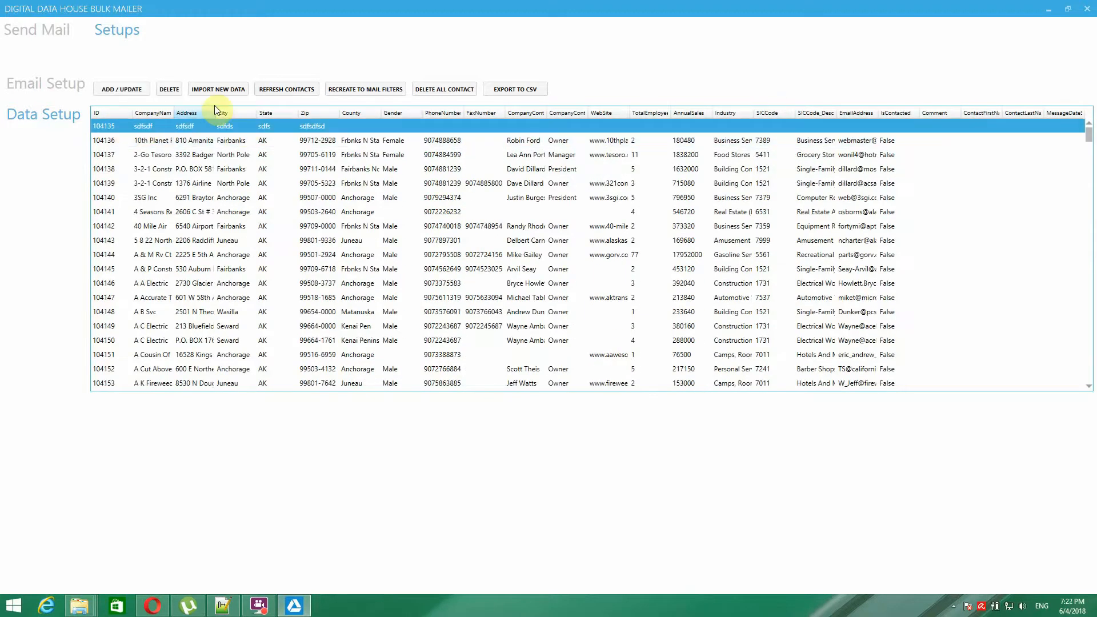
{"action": "left_click", "coordinate": [156, 197]}
{"action": "left_click", "coordinate": [155, 127]}
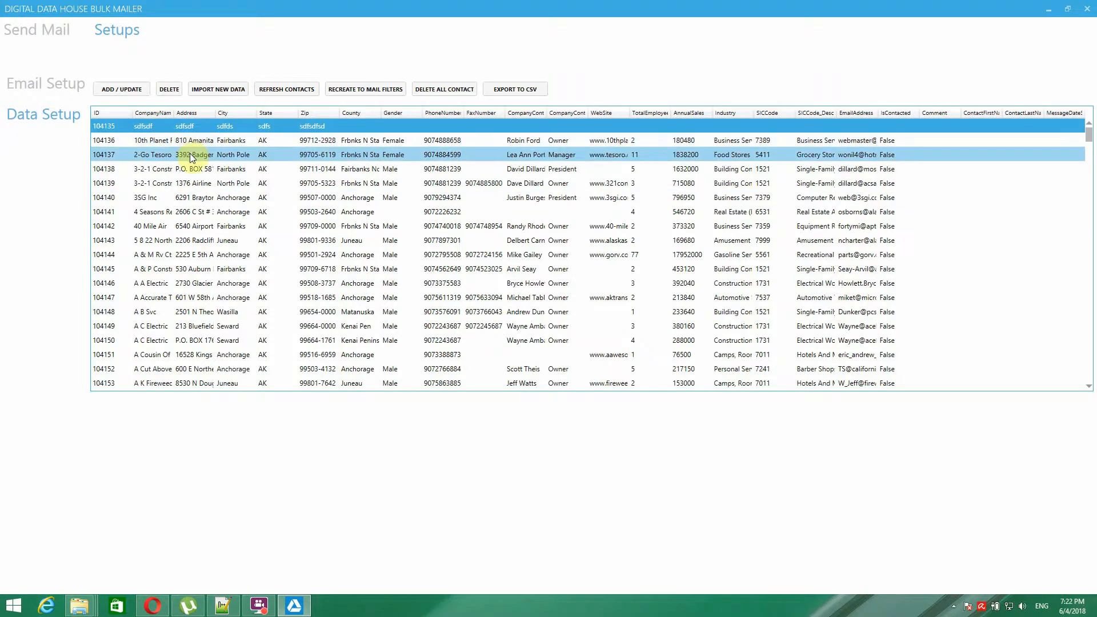
{"action": "left_click", "coordinate": [169, 90]}
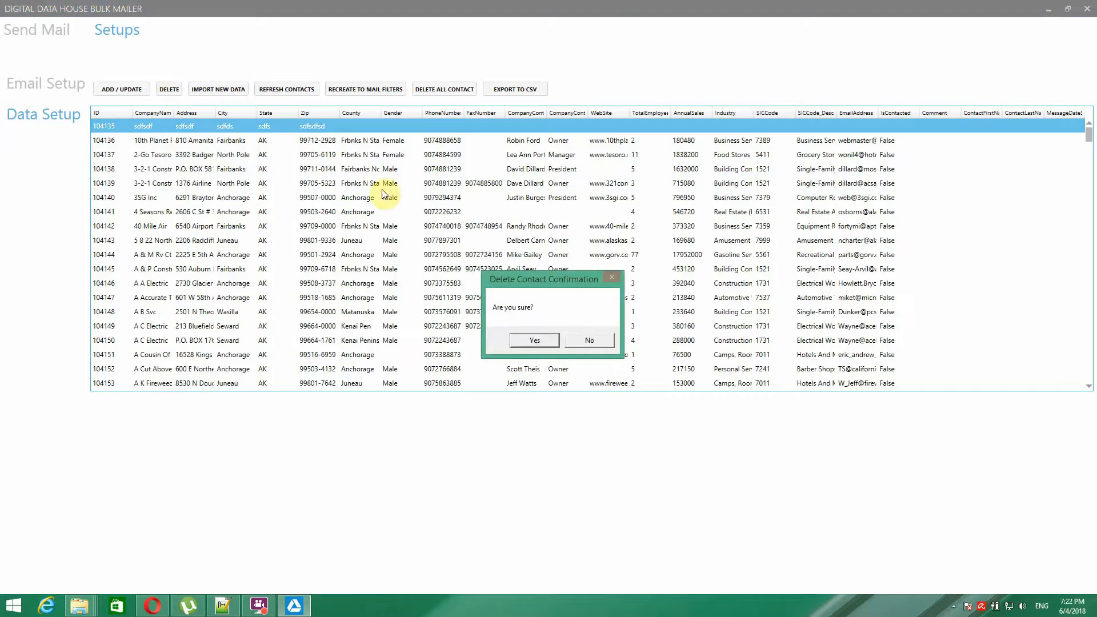
{"action": "left_click", "coordinate": [535, 340]}
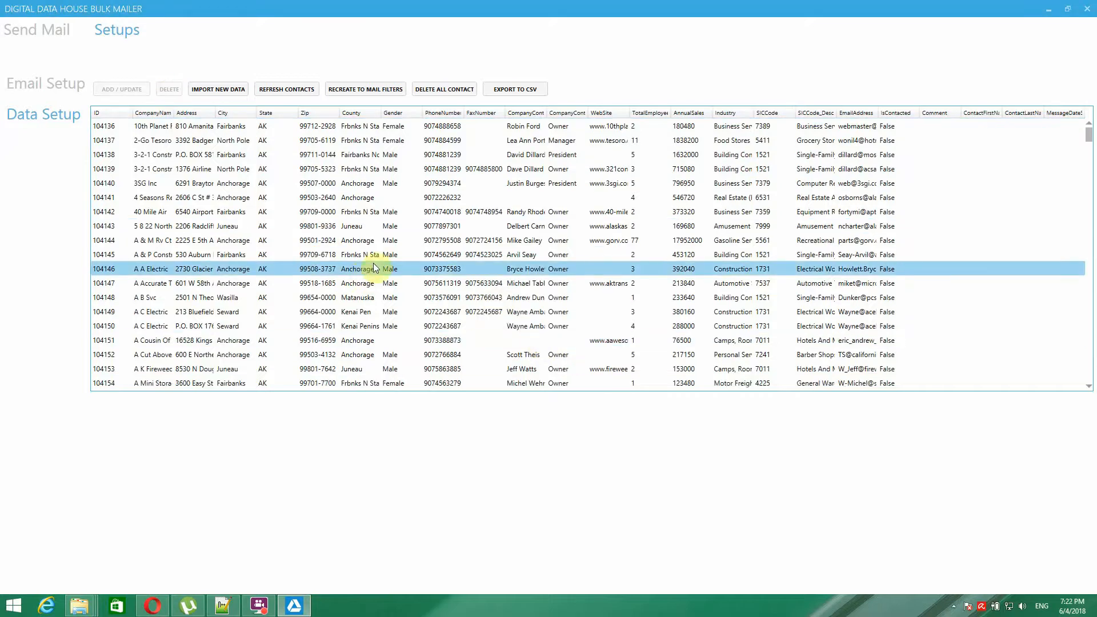
{"action": "left_click", "coordinate": [444, 92]}
{"action": "left_click", "coordinate": [605, 340]}
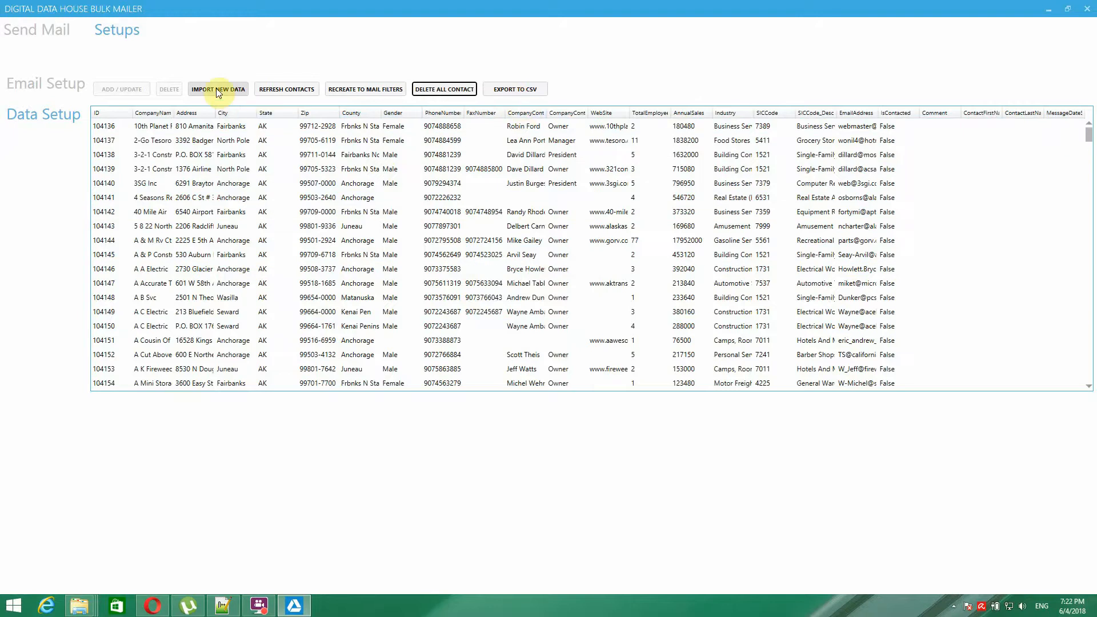
{"action": "left_click", "coordinate": [528, 90]}
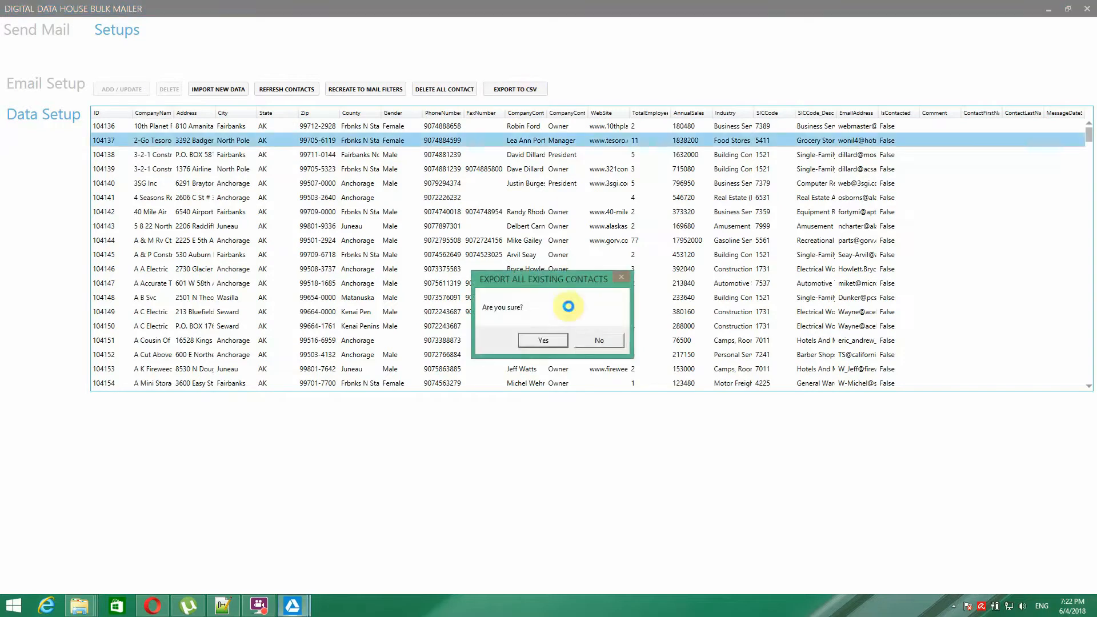
{"action": "left_click", "coordinate": [549, 342]}
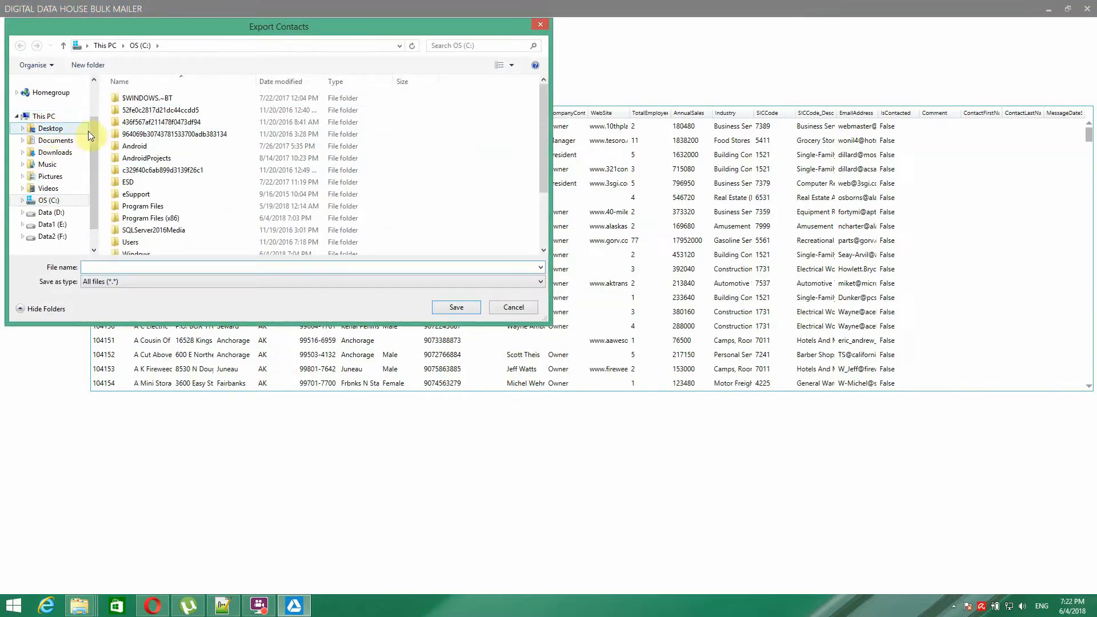
{"action": "scroll", "coordinate": [97, 112], "scroll_direction": "up", "scroll_amount": 2}
{"action": "left_click", "coordinate": [50, 97]}
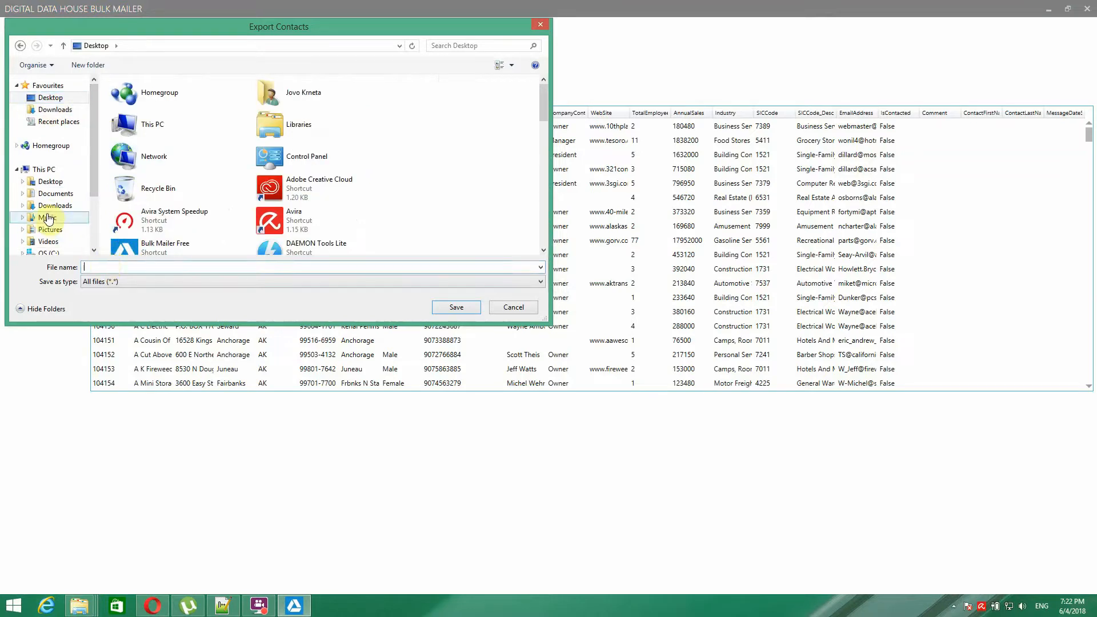
{"action": "type", "text": "teter"}
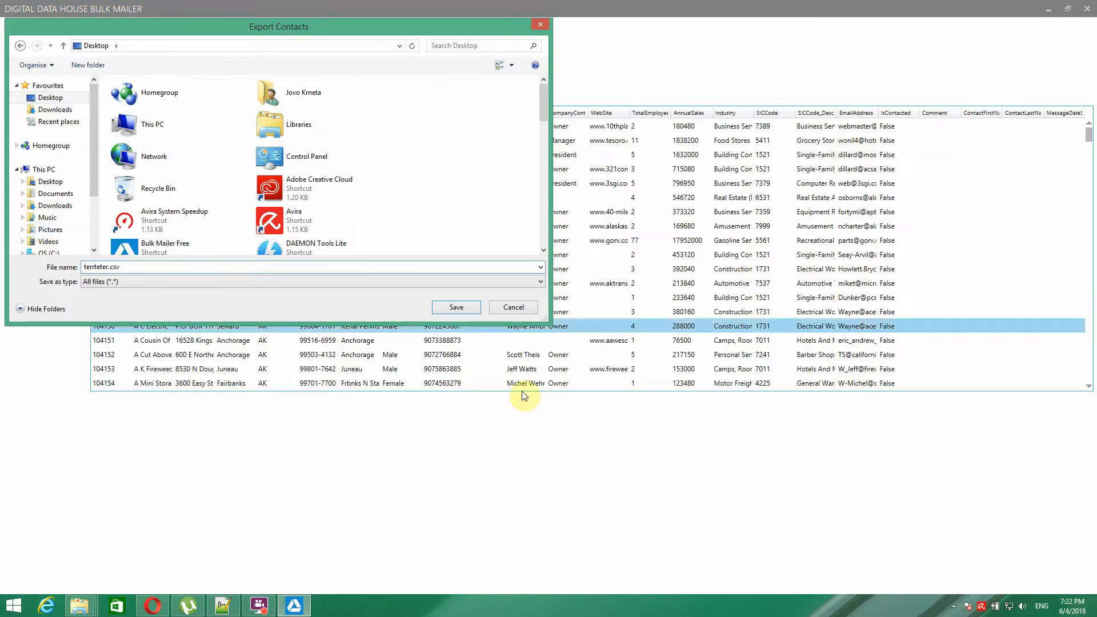
{"action": "left_click", "coordinate": [512, 307]}
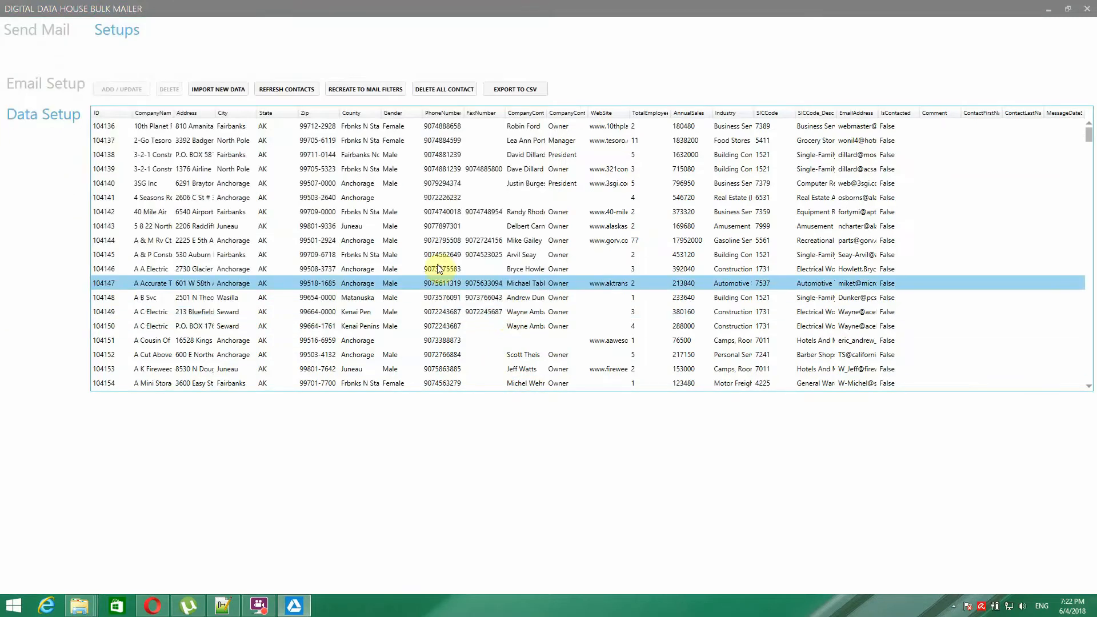
- Refresh the contacts, then check the Select State filter on the Send Mail page
{"action": "left_click", "coordinate": [285, 92]}
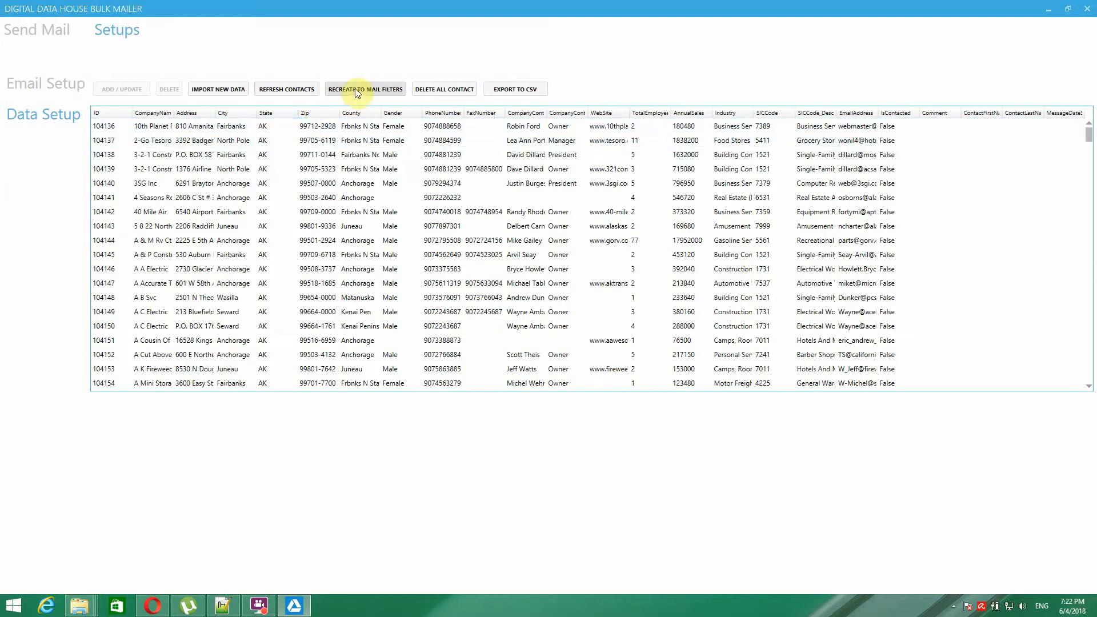
{"action": "left_click", "coordinate": [23, 30]}
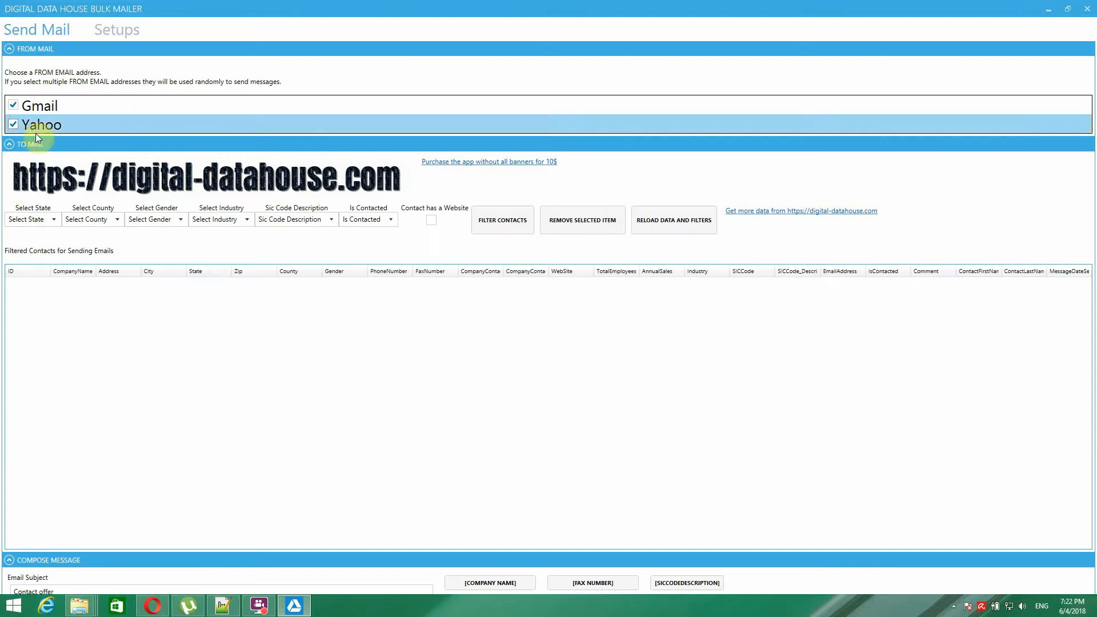
{"action": "left_click", "coordinate": [56, 218]}
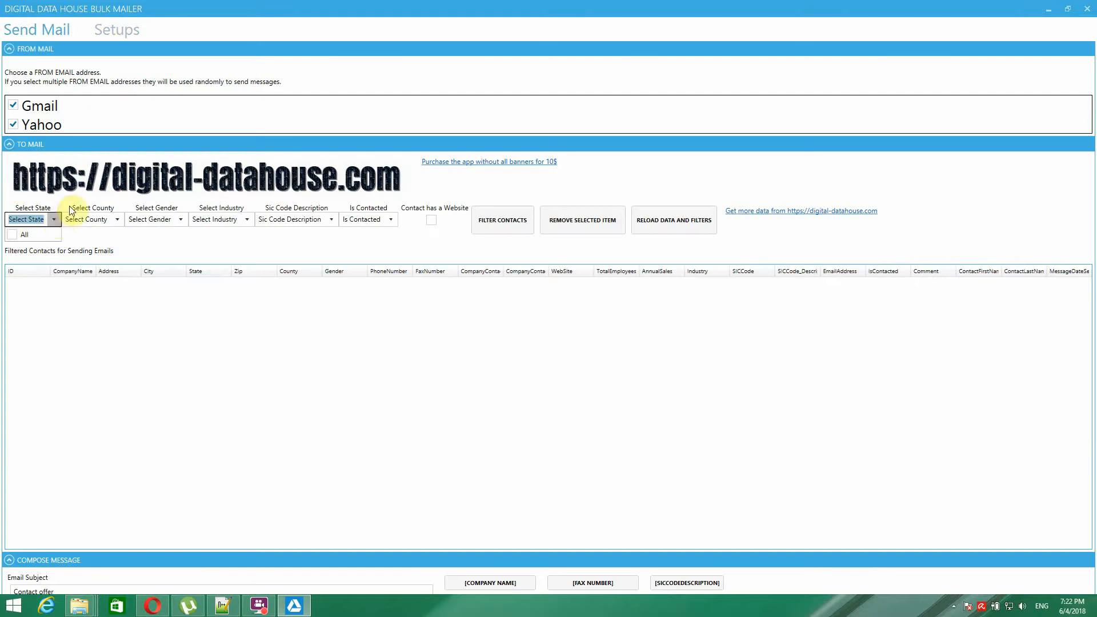
{"action": "left_click", "coordinate": [80, 209]}
{"action": "left_click", "coordinate": [51, 220]}
{"action": "left_click", "coordinate": [65, 203]}
{"action": "left_click", "coordinate": [56, 219]}
{"action": "left_click", "coordinate": [72, 197]}
- Reload the Send Mail data and filters, confirm the states listed, and return to Setups
{"action": "left_click", "coordinate": [668, 223]}
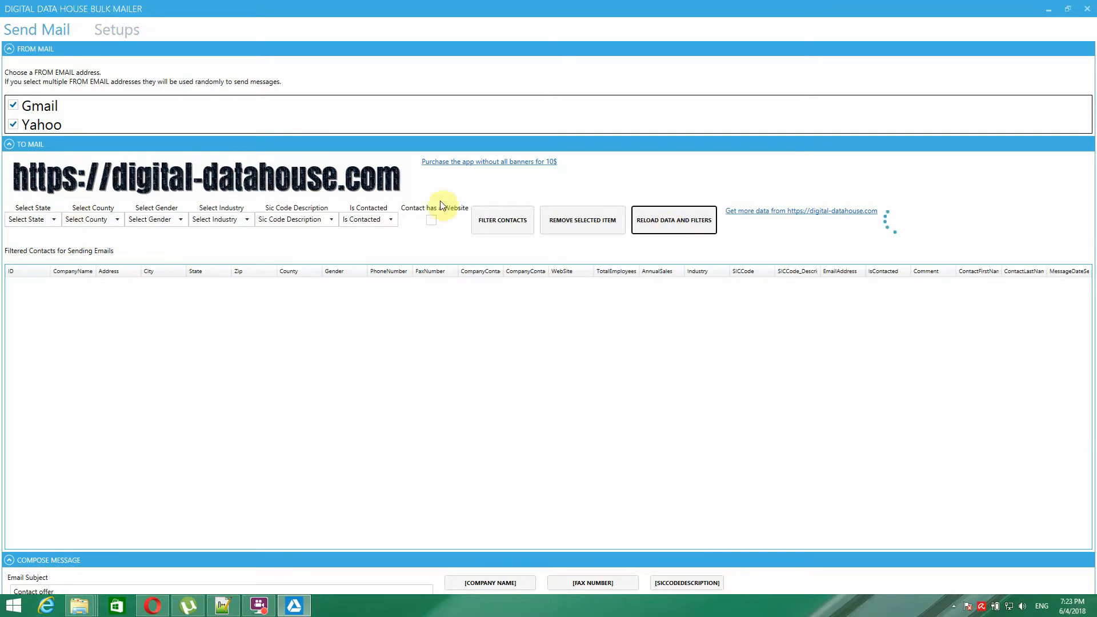
{"action": "left_click", "coordinate": [53, 219]}
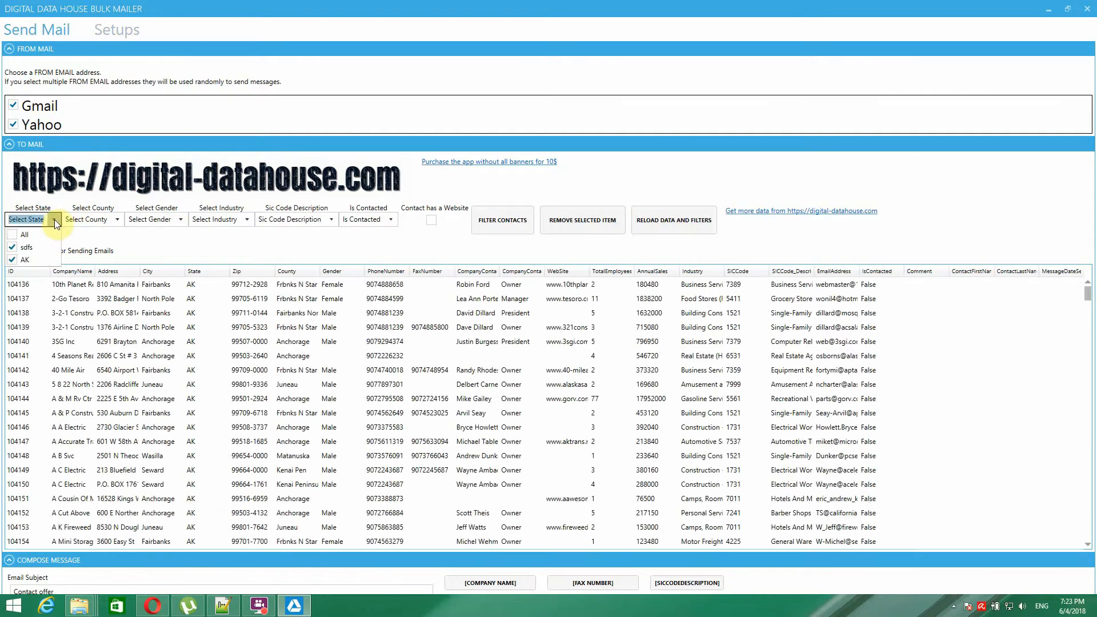
{"action": "left_click", "coordinate": [68, 199]}
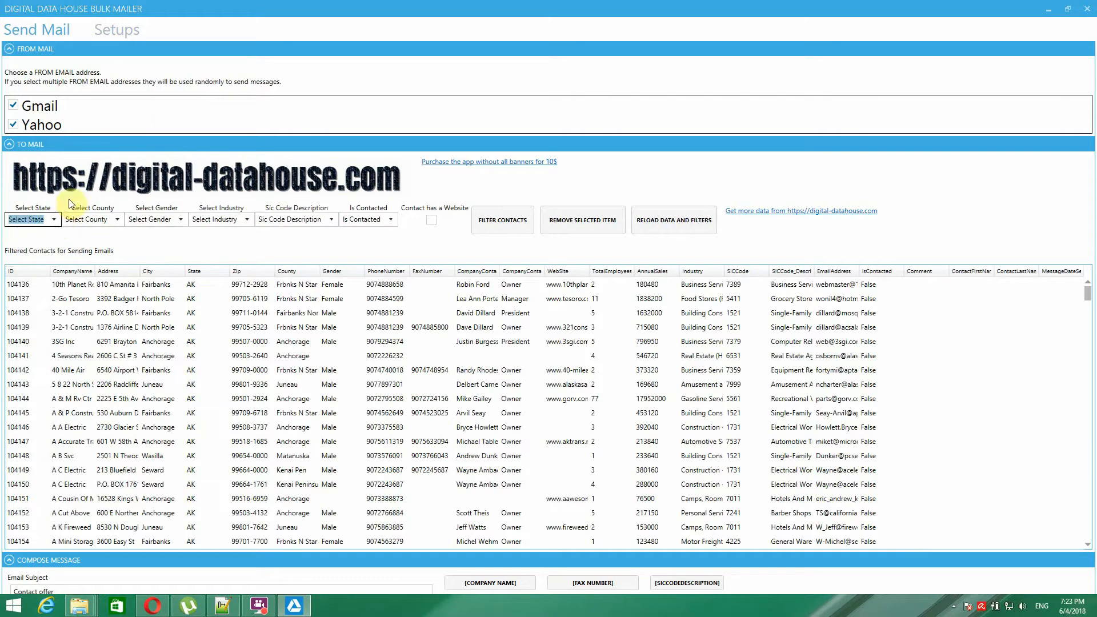
{"action": "left_click", "coordinate": [123, 31]}
{"action": "scroll", "coordinate": [303, 252], "scroll_direction": "down", "scroll_amount": 3}
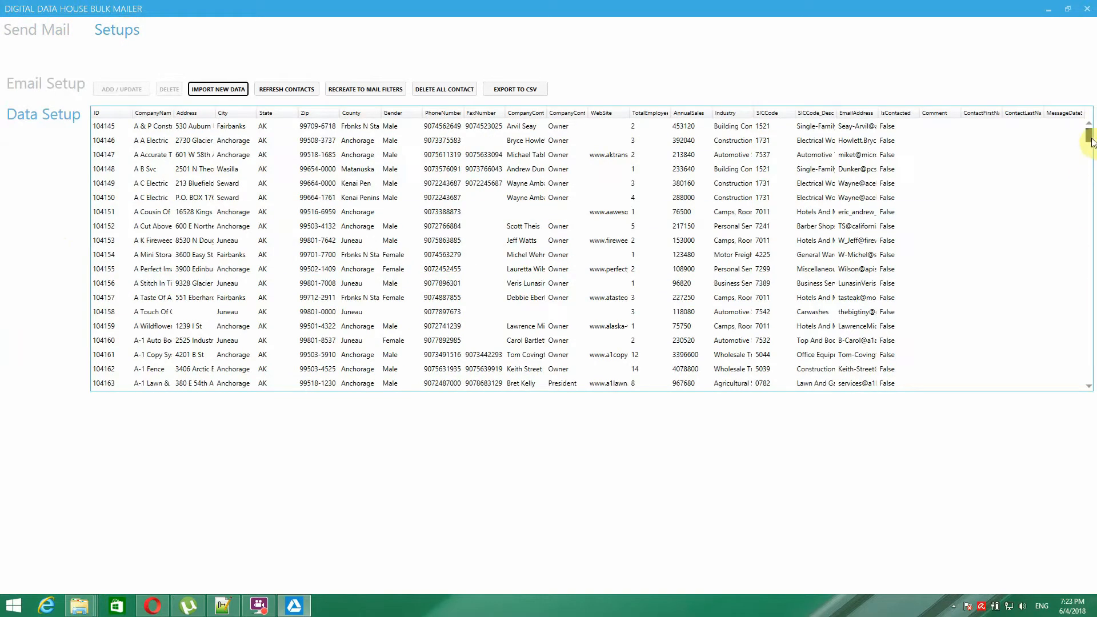
- Fill the blank last row with 'test' for CompanyName, Address and State
{"action": "left_click_drag", "start_coordinate": [1090, 142], "coordinate": [1092, 379]}
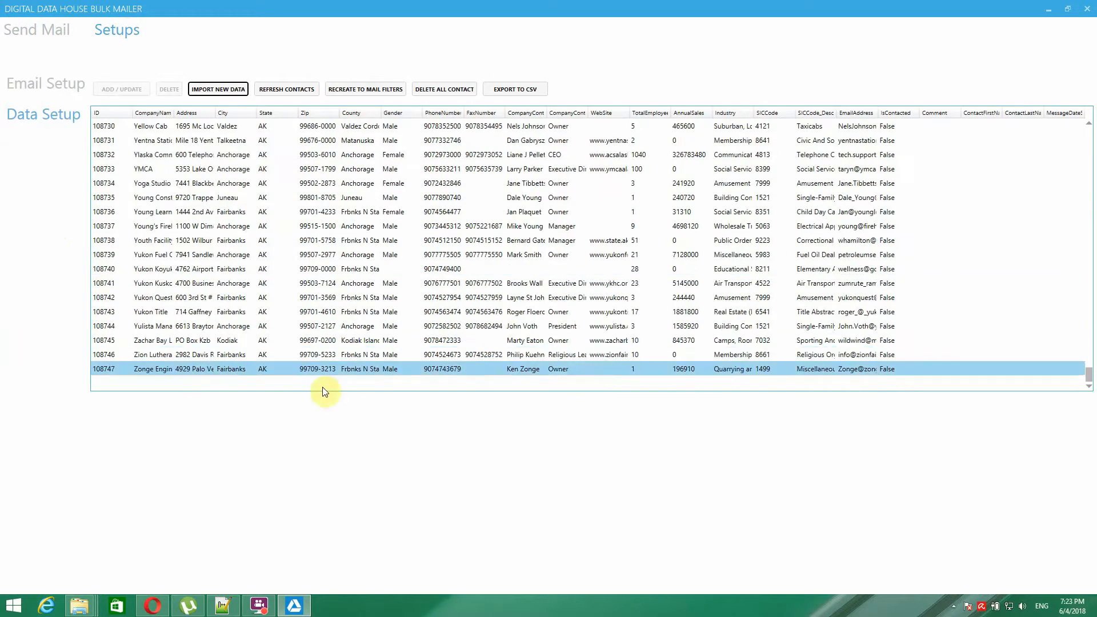
{"action": "double_click", "coordinate": [140, 383]}
{"action": "scroll", "coordinate": [173, 380], "scroll_direction": "up", "scroll_amount": 1}
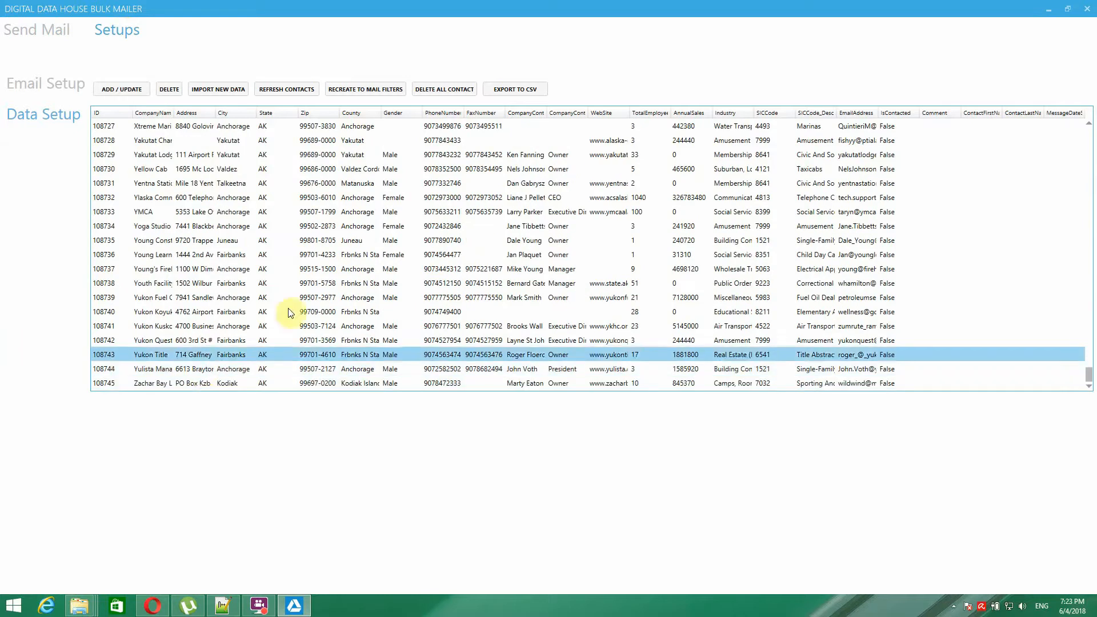
{"action": "scroll", "coordinate": [291, 312], "scroll_direction": "down", "scroll_amount": 1}
{"action": "left_click", "coordinate": [264, 384]}
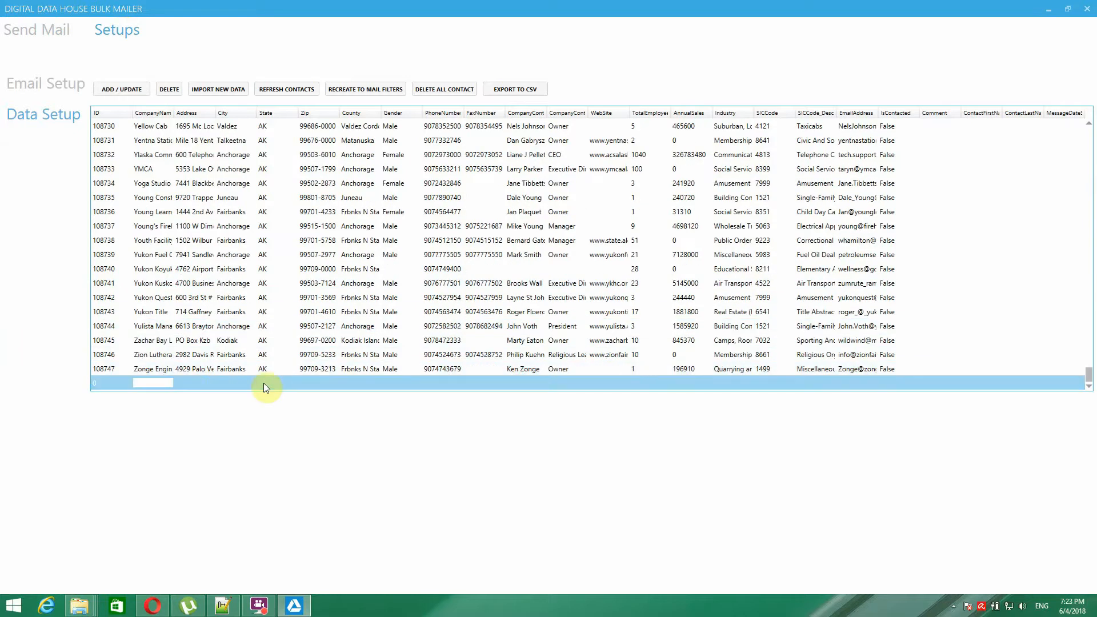
{"action": "type", "text": "test"}
{"action": "left_click", "coordinate": [197, 380]}
{"action": "type", "text": "te"}
{"action": "left_click", "coordinate": [262, 382]}
{"action": "type", "text": "test"}
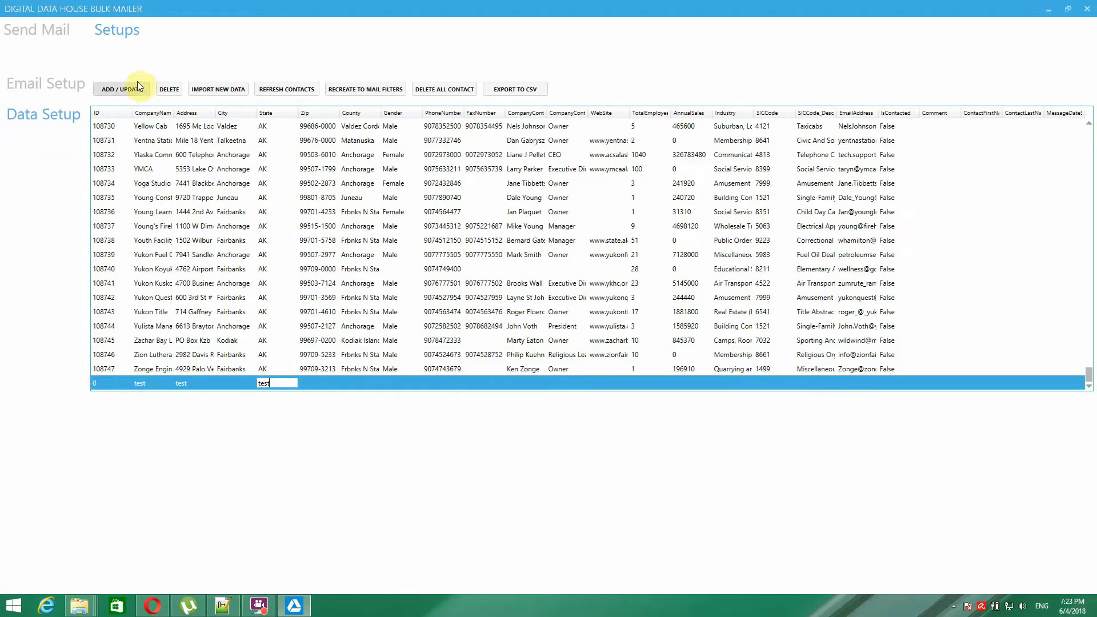
- Save the new test contact and refresh the list to show it as ID 108748
{"action": "left_click", "coordinate": [125, 89]}
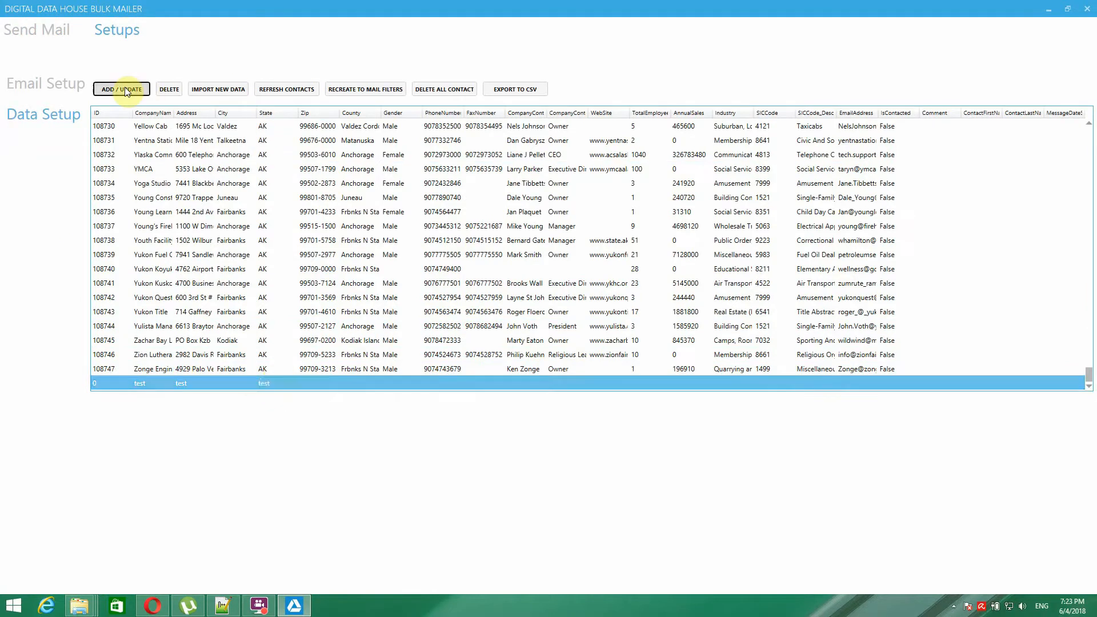
{"action": "left_click", "coordinate": [296, 90]}
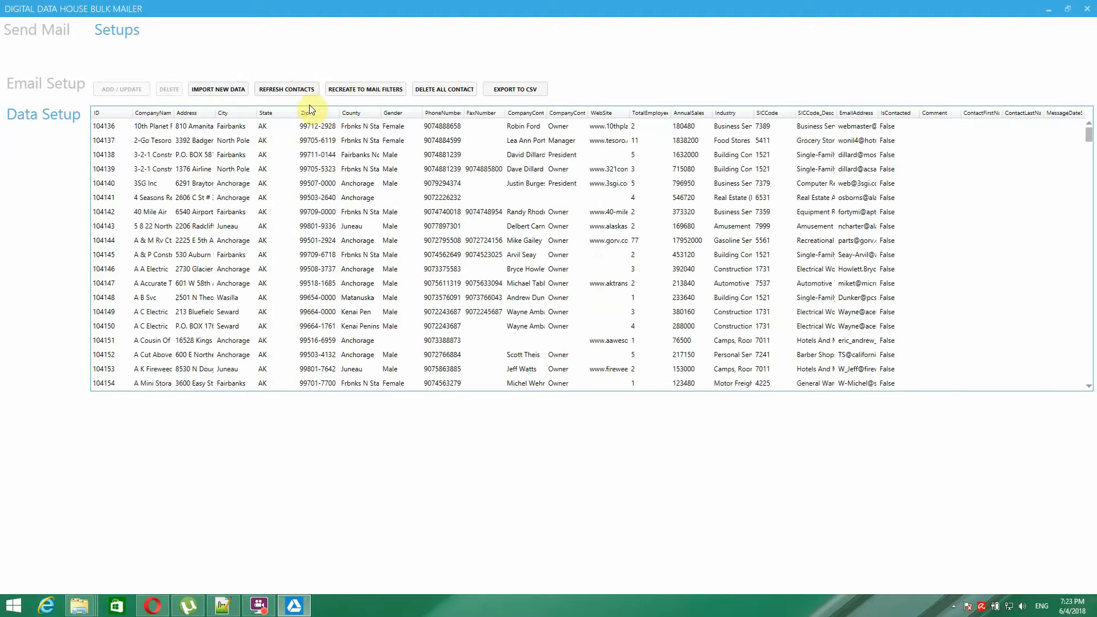
{"action": "left_click_drag", "start_coordinate": [1090, 140], "coordinate": [1089, 374]}
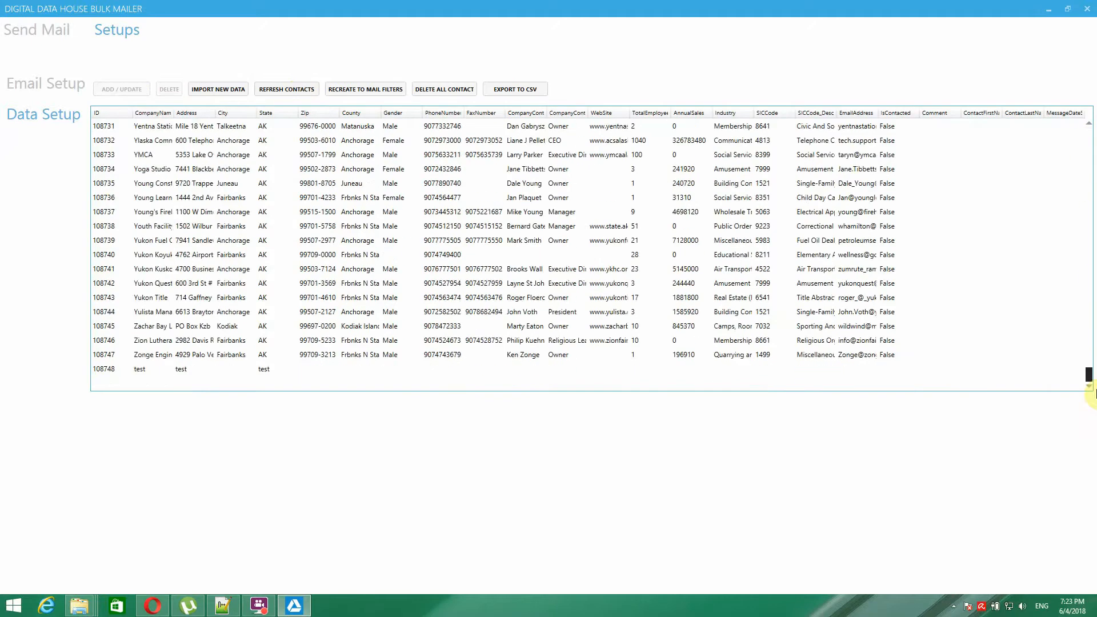
- On Send Mail, check the state filter choices and reload the contacts and filter options
{"action": "left_click", "coordinate": [30, 37]}
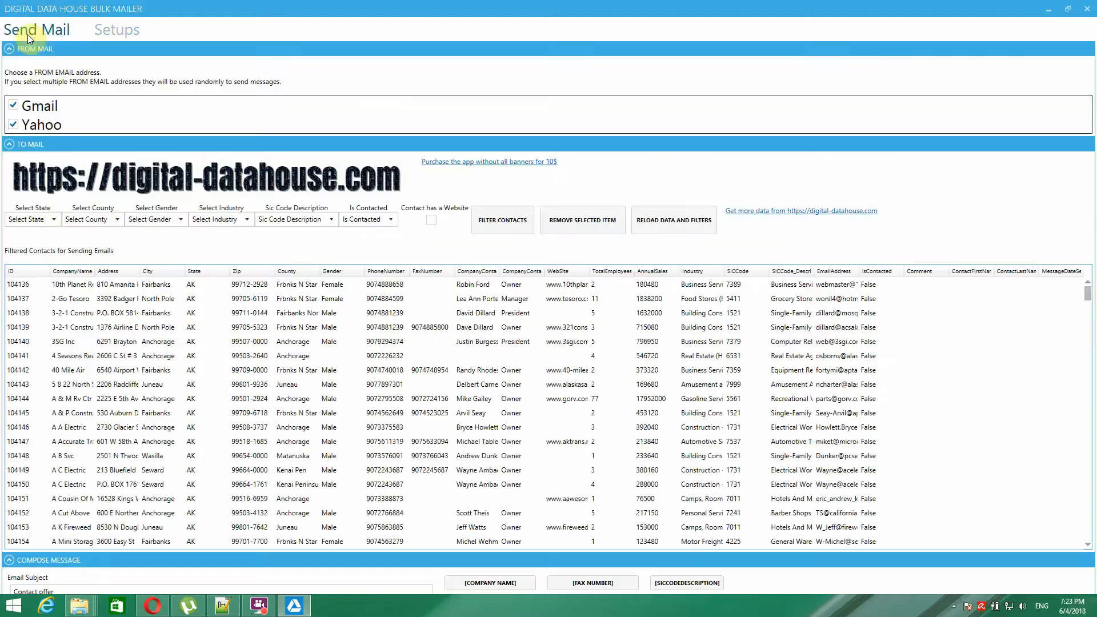
{"action": "left_click", "coordinate": [55, 220]}
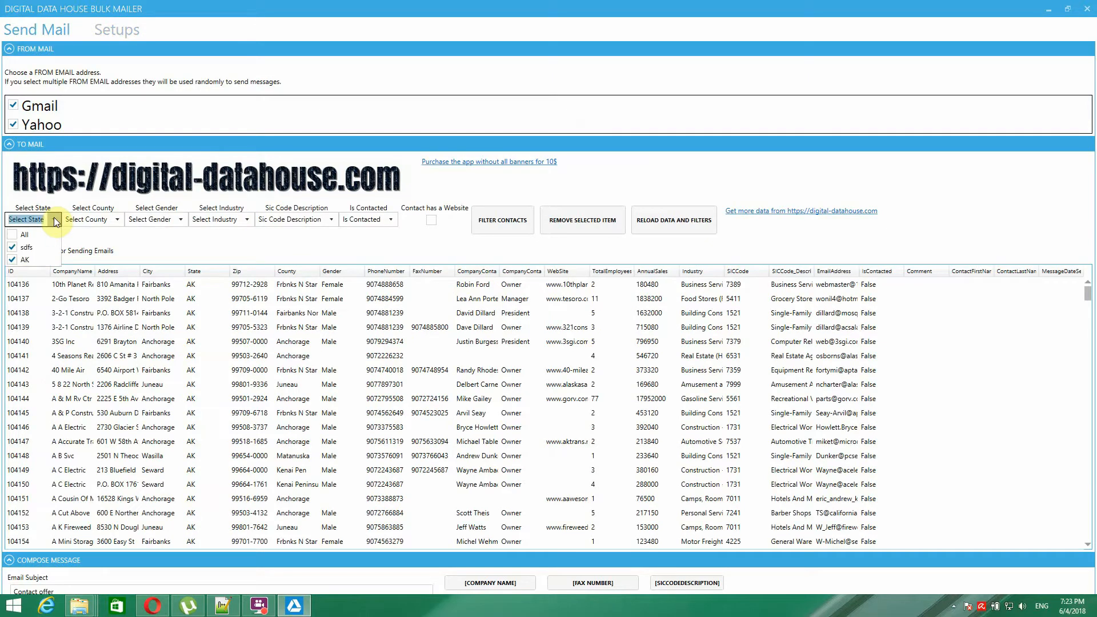
{"action": "left_click", "coordinate": [105, 237]}
{"action": "left_click", "coordinate": [578, 222]}
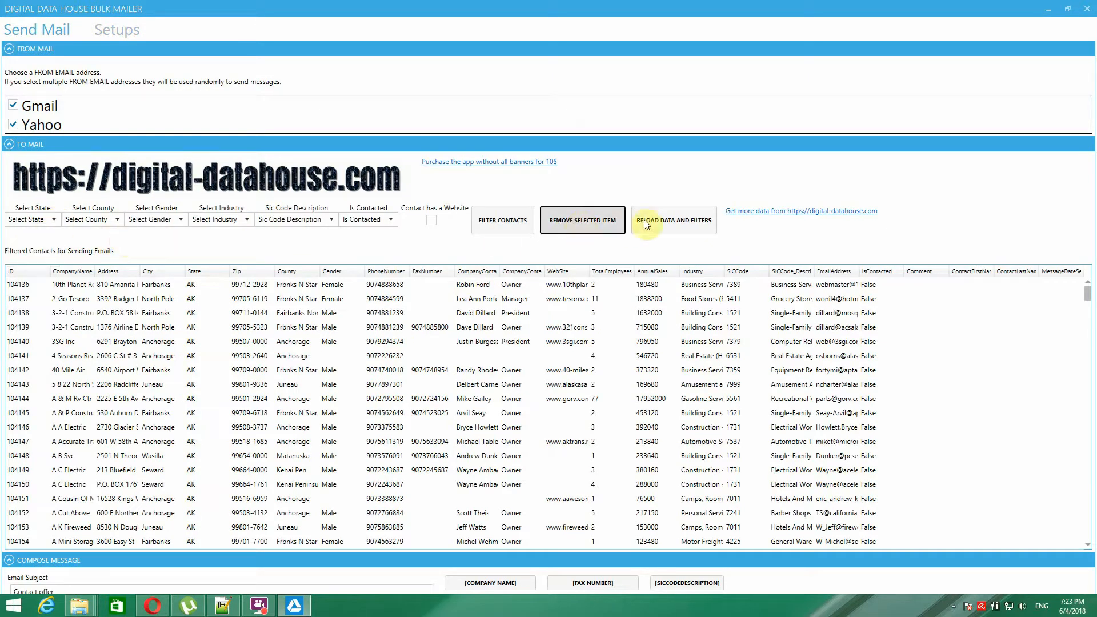
{"action": "left_click", "coordinate": [659, 220]}
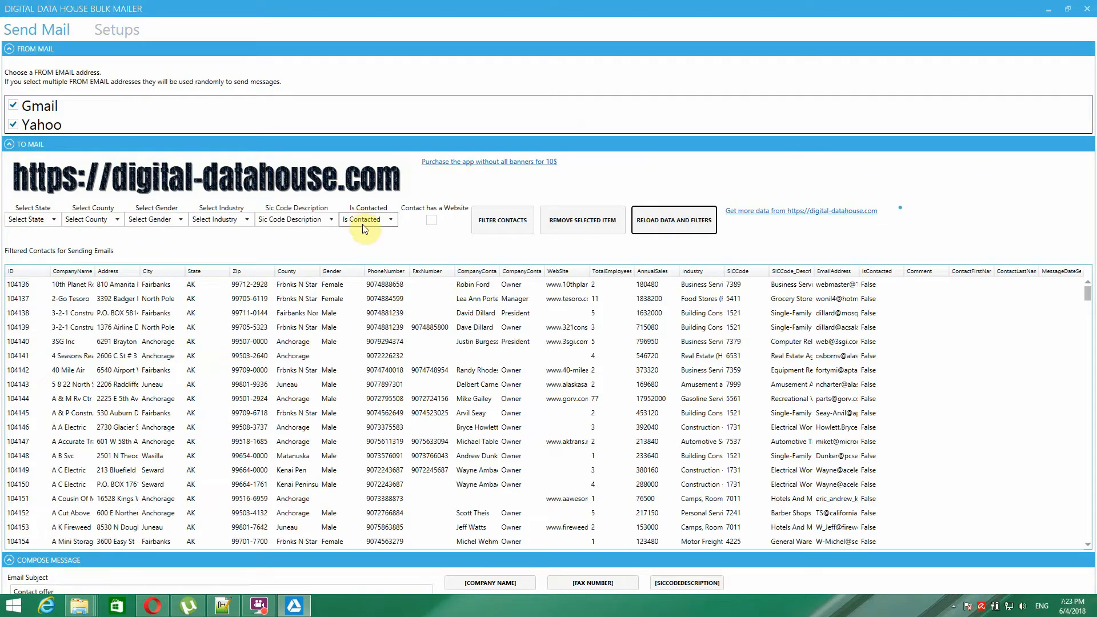
{"action": "left_click", "coordinate": [371, 300]}
{"action": "left_click", "coordinate": [52, 219]}
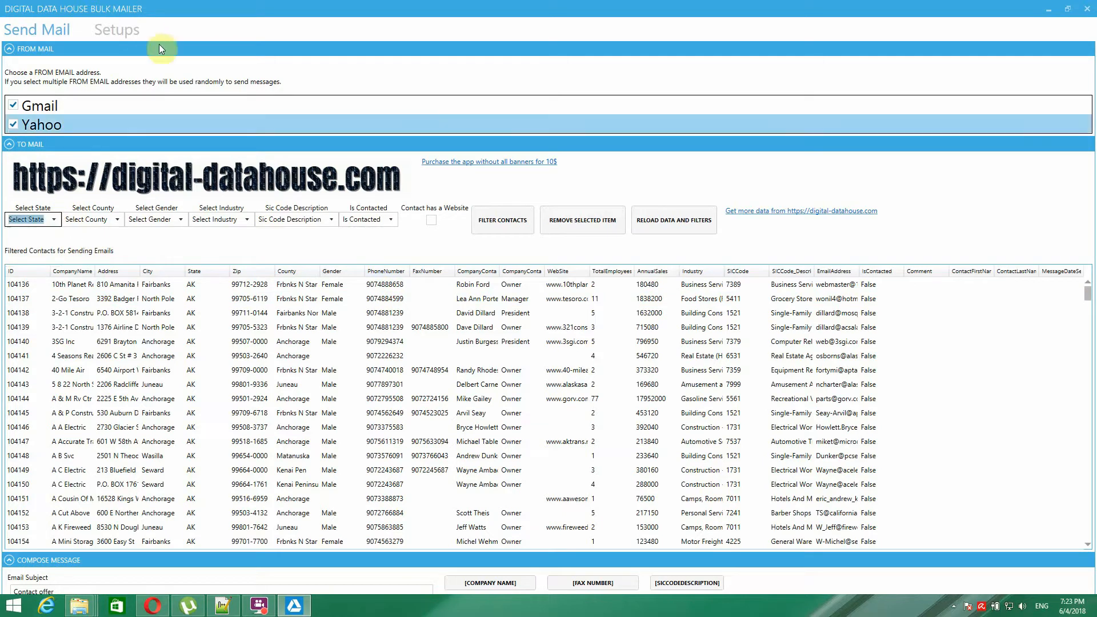
- Recreate the mail filters from the Setups contact data, then reload Send Mail's data and filters
{"action": "left_click", "coordinate": [119, 32]}
{"action": "left_click", "coordinate": [35, 31]}
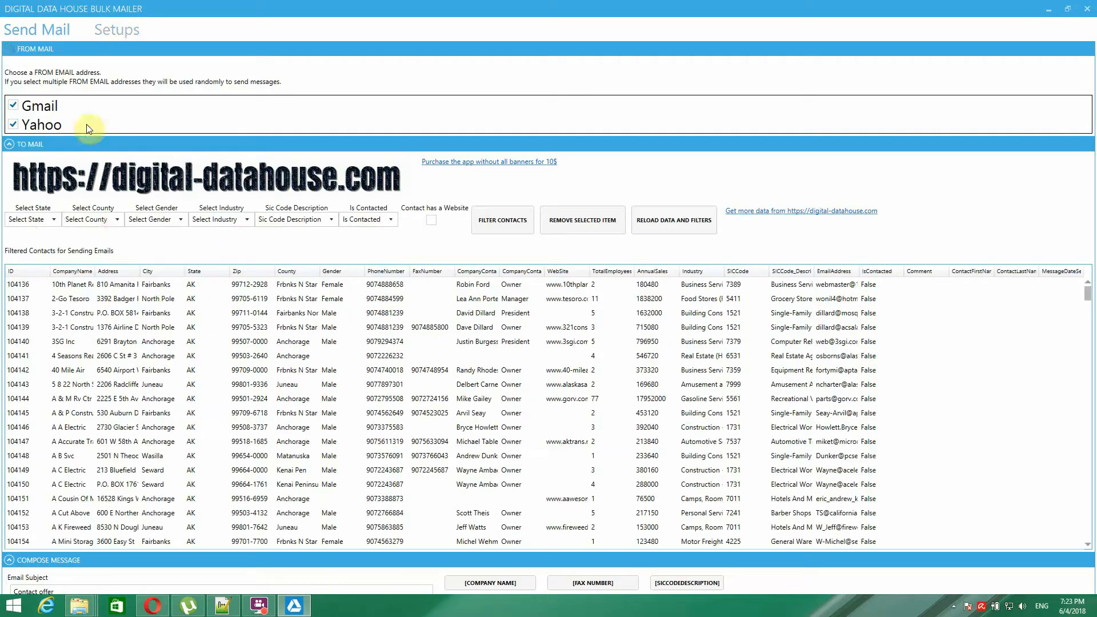
{"action": "left_click", "coordinate": [118, 219]}
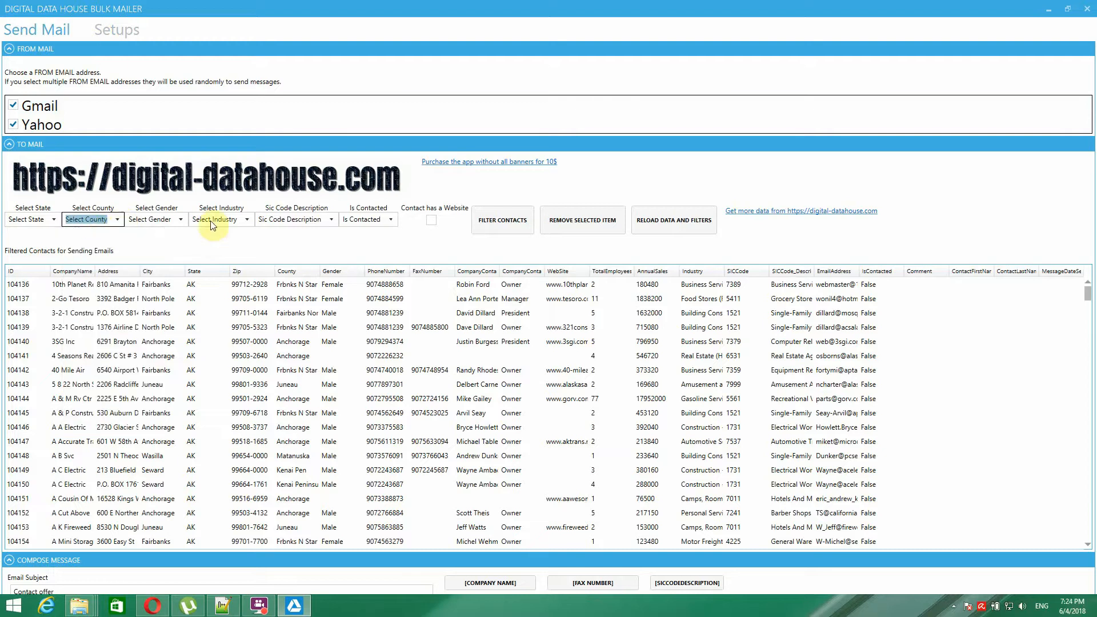
{"action": "left_click", "coordinate": [121, 34]}
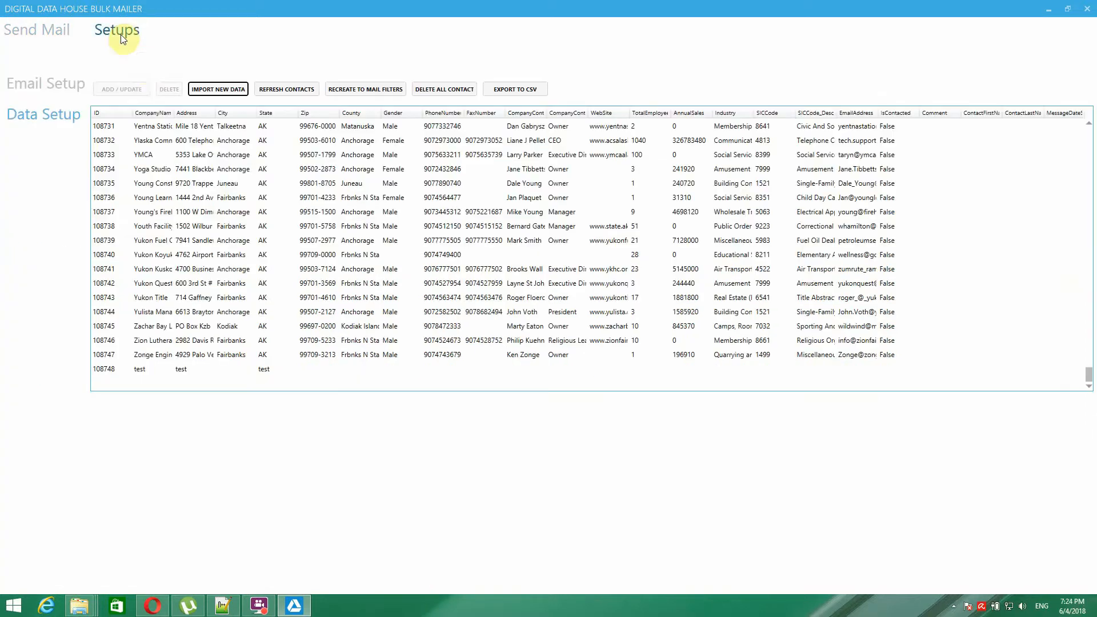
{"action": "left_click", "coordinate": [361, 88]}
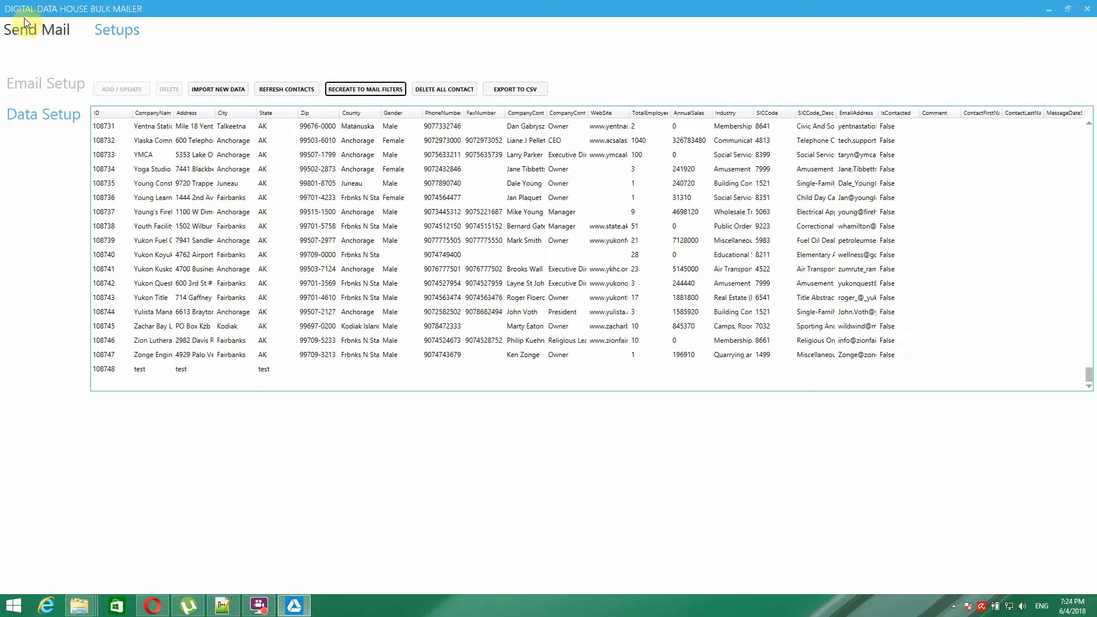
{"action": "left_click", "coordinate": [37, 29]}
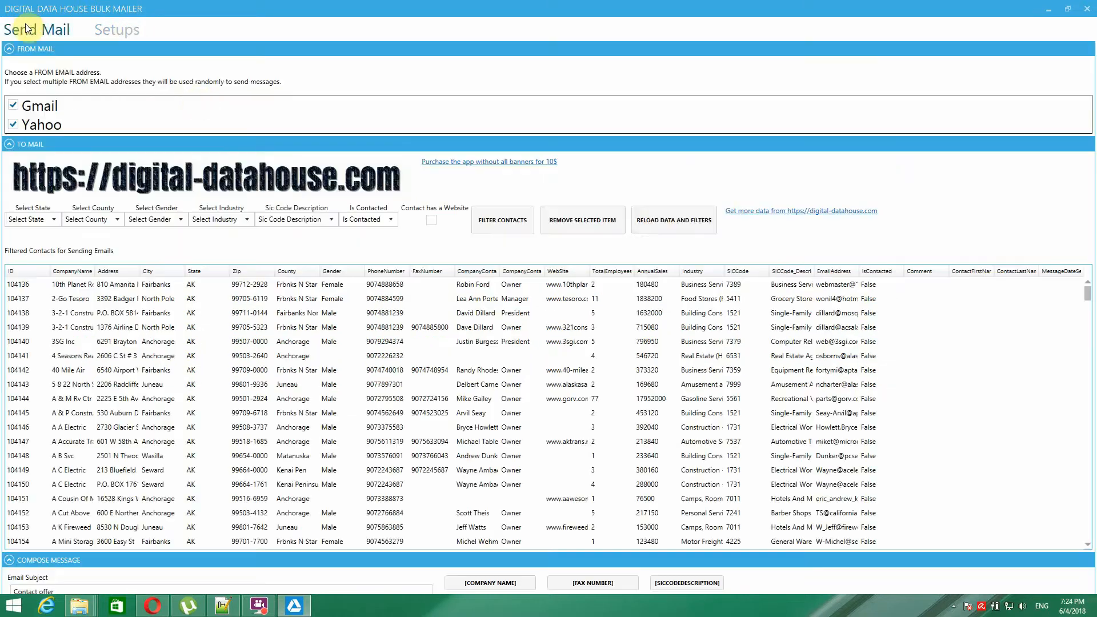
{"action": "left_click", "coordinate": [656, 224]}
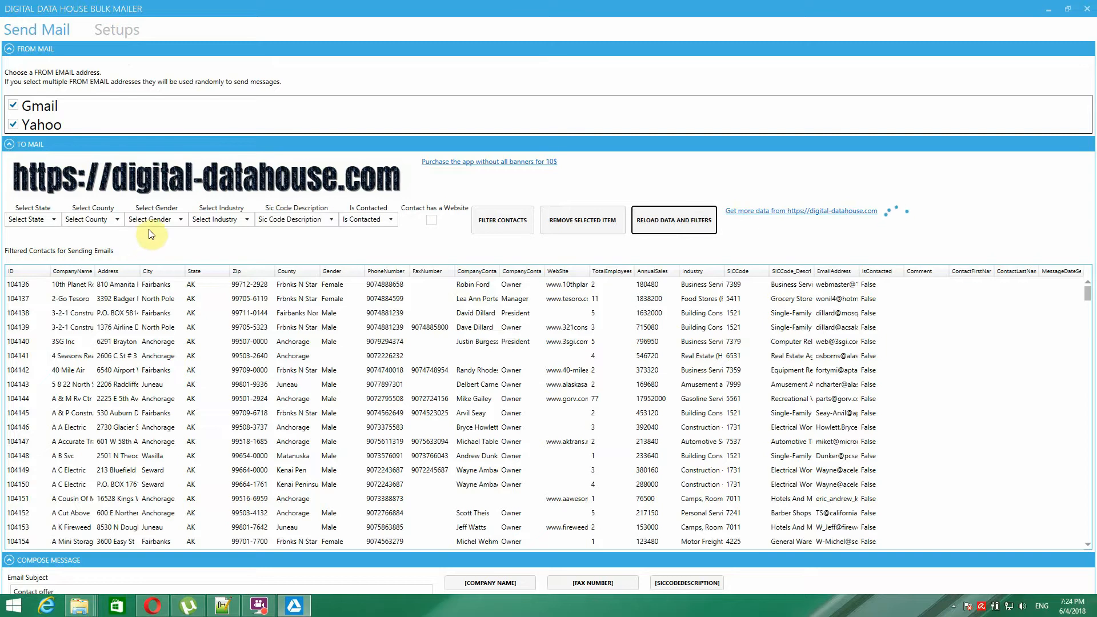
{"action": "left_click", "coordinate": [112, 31]}
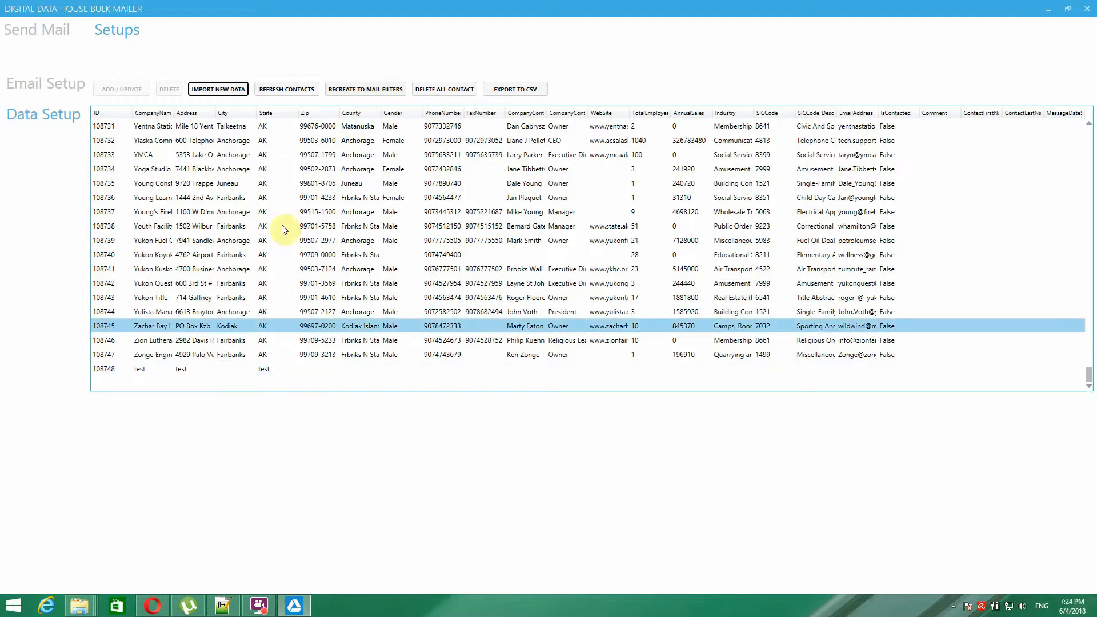
- Return to Send Mail and select the first contact in the filtered list
{"action": "left_click", "coordinate": [39, 35]}
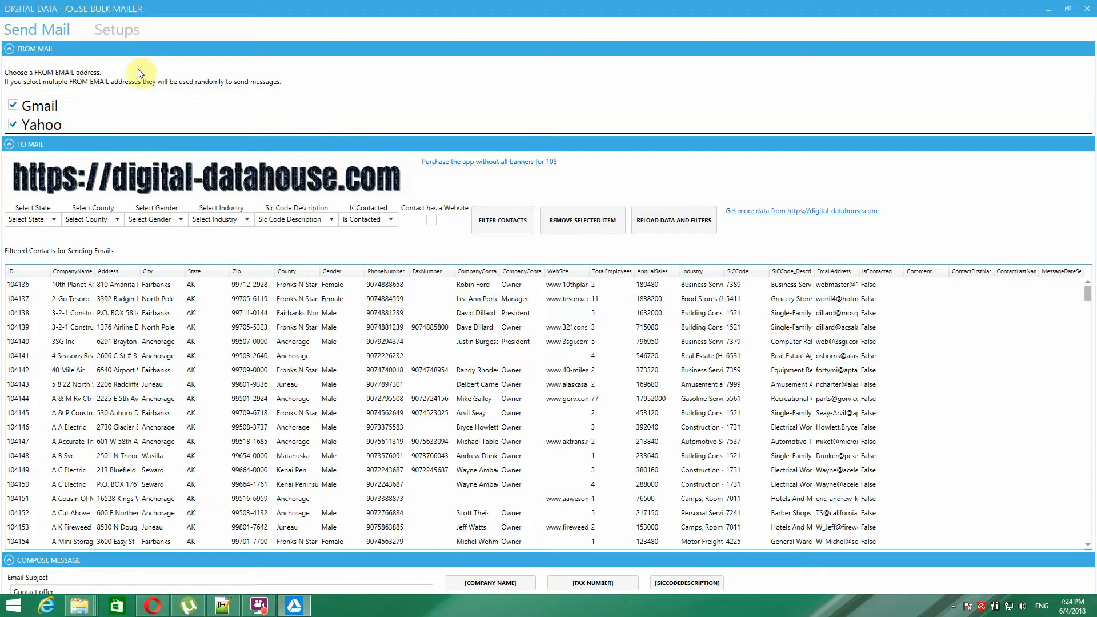
{"action": "left_click", "coordinate": [172, 284]}
{"action": "left_click", "coordinate": [584, 220]}
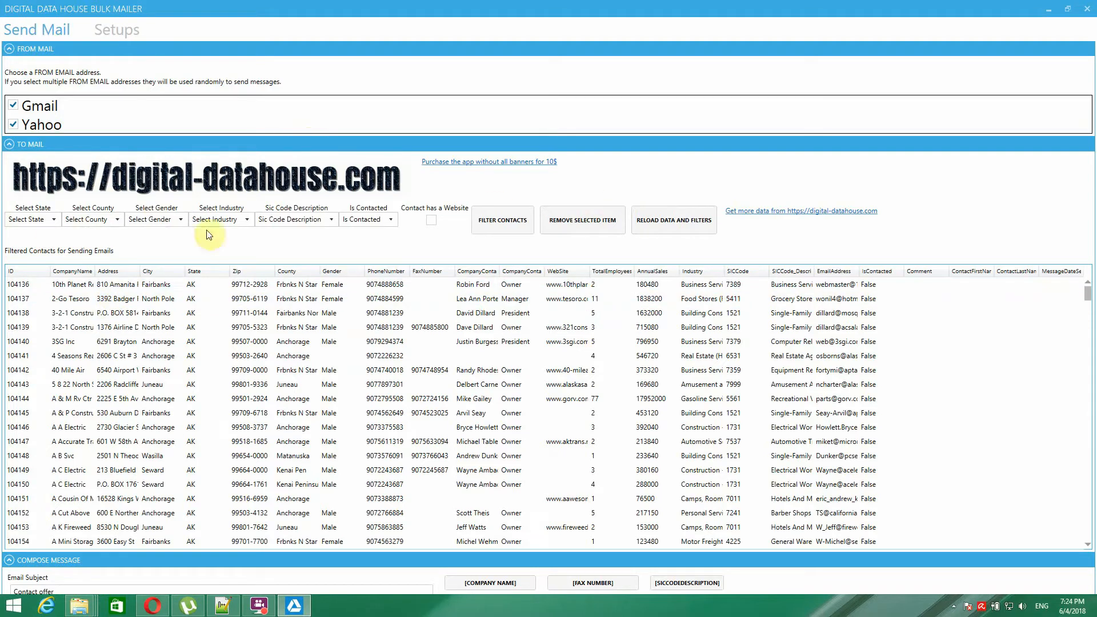
{"action": "left_click", "coordinate": [55, 221]}
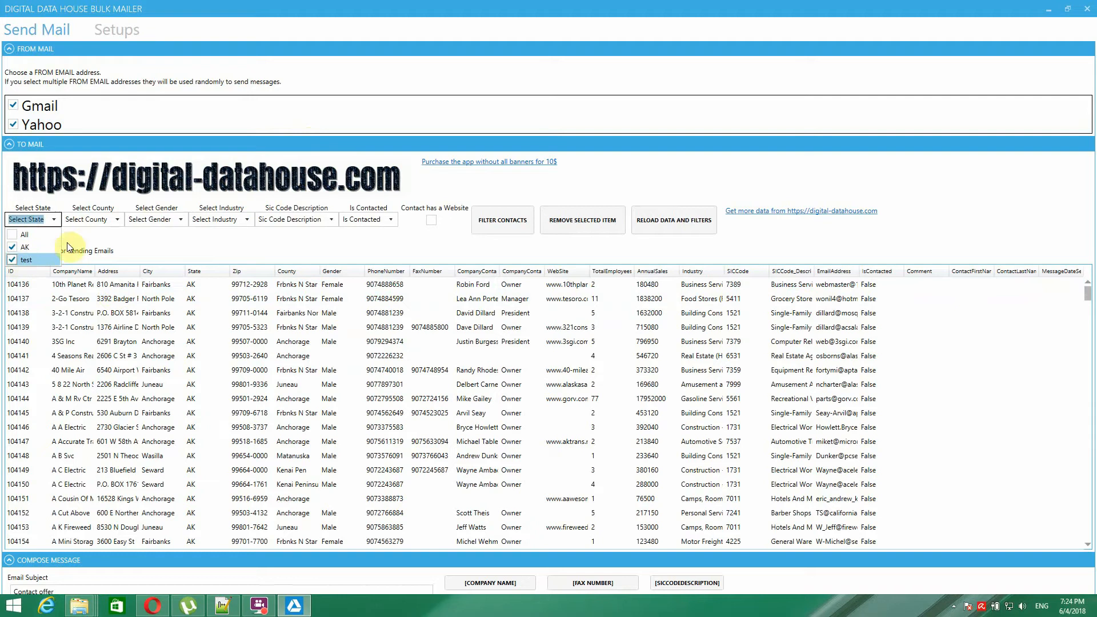
{"action": "left_click", "coordinate": [95, 242]}
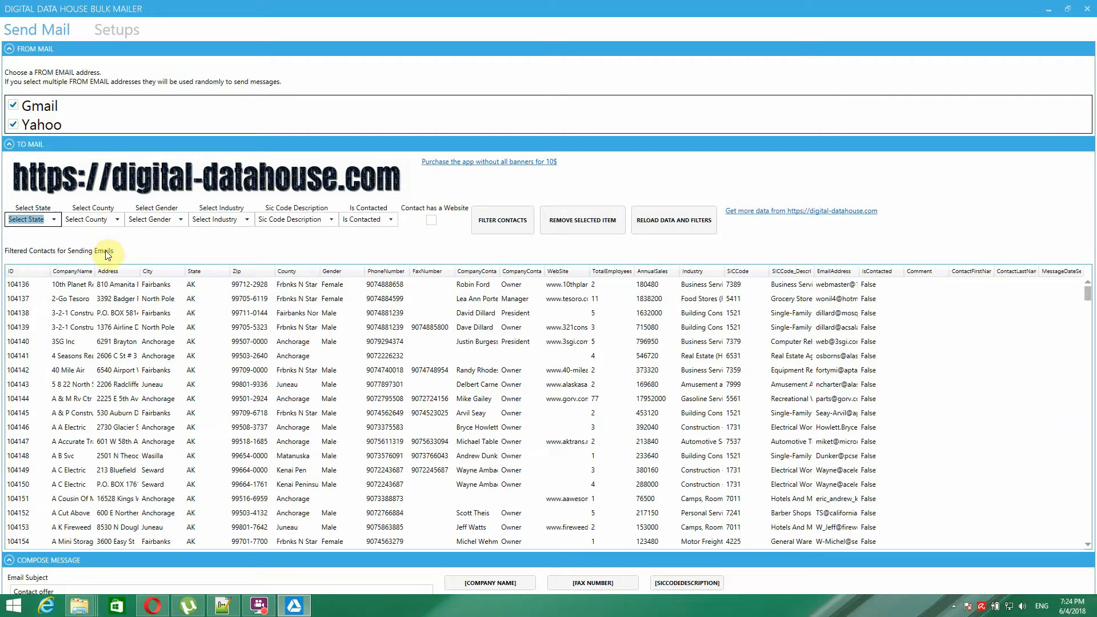
{"action": "scroll", "coordinate": [283, 341], "scroll_direction": "down", "scroll_amount": 6}
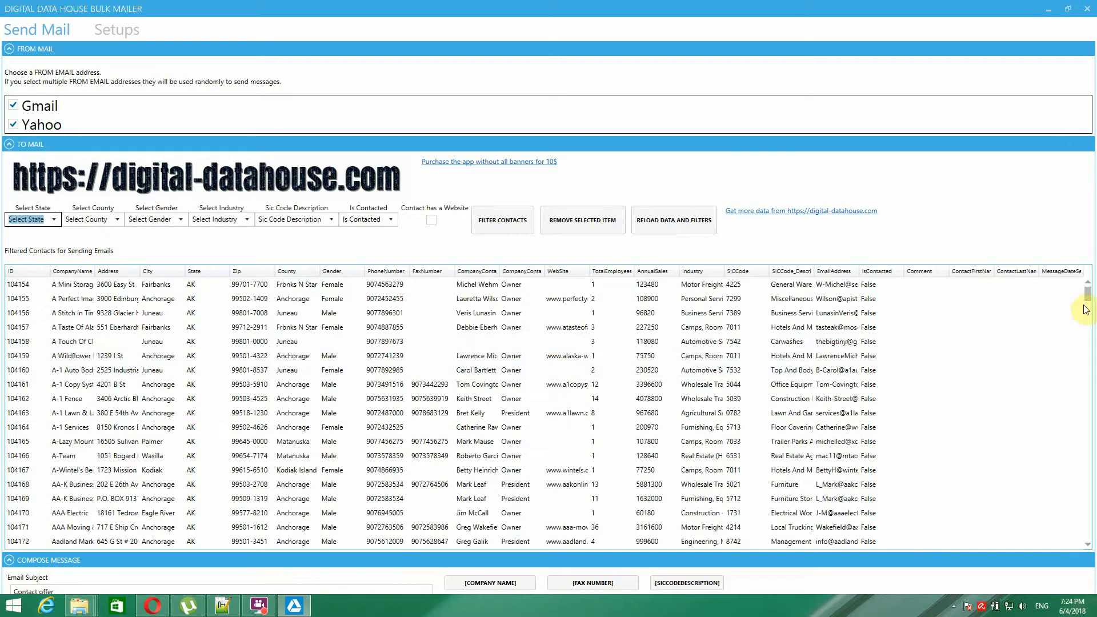
{"action": "left_click_drag", "start_coordinate": [1082, 298], "coordinate": [1090, 426]}
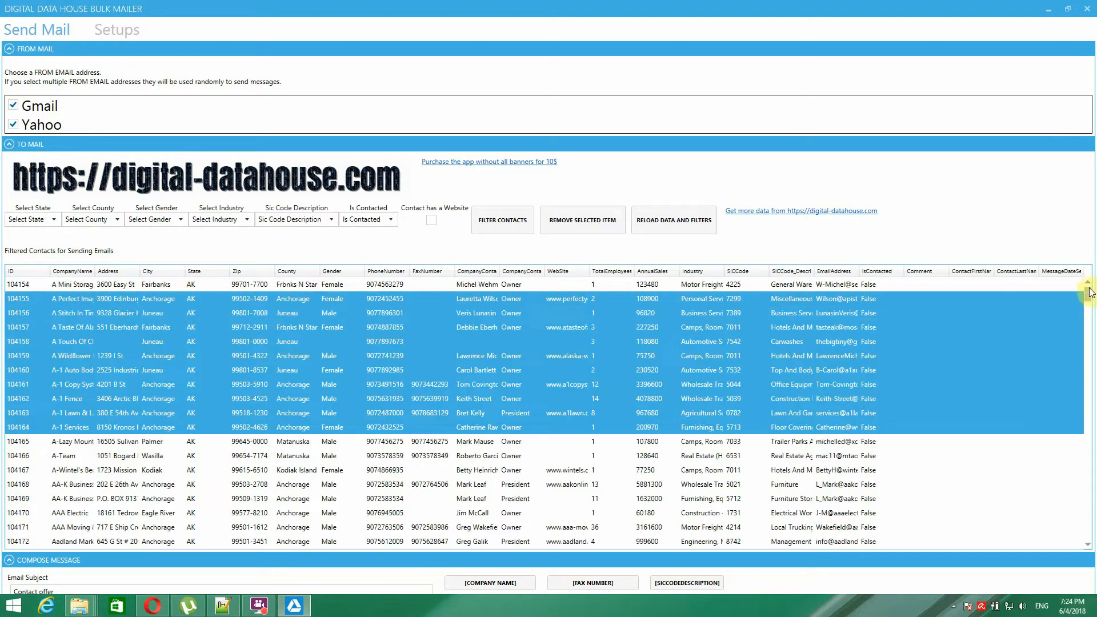
{"action": "mouse_move", "coordinate": [1090, 293]}
{"action": "left_mouse_down"}
{"action": "mouse_move", "coordinate": [1090, 313]}
{"action": "mouse_move", "coordinate": [1089, 273]}
{"action": "left_mouse_up"}
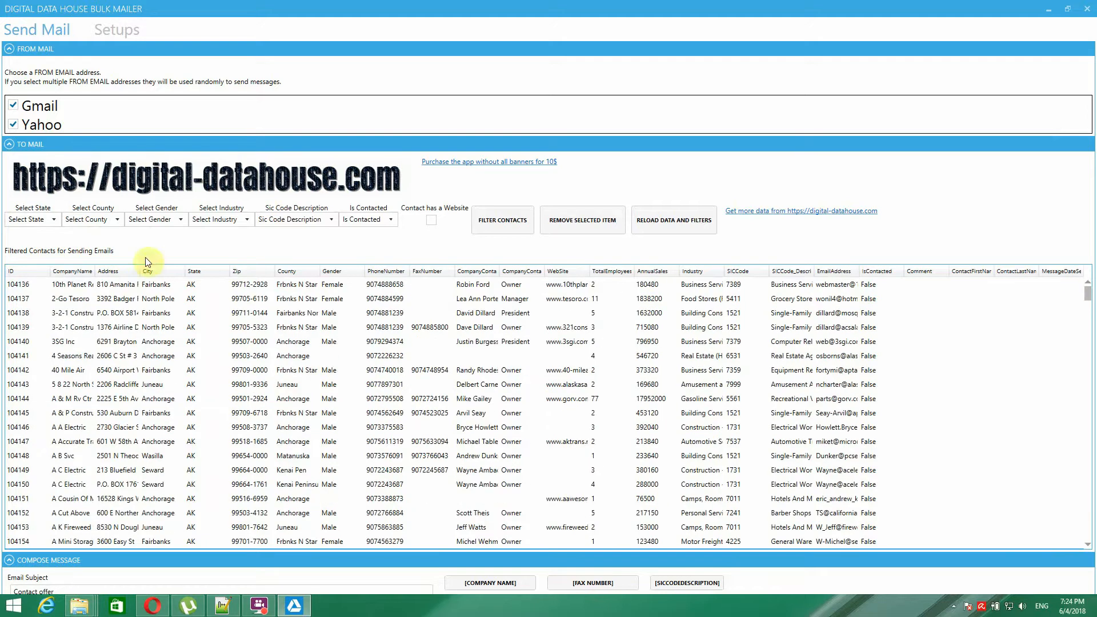
{"action": "left_click", "coordinate": [54, 284]}
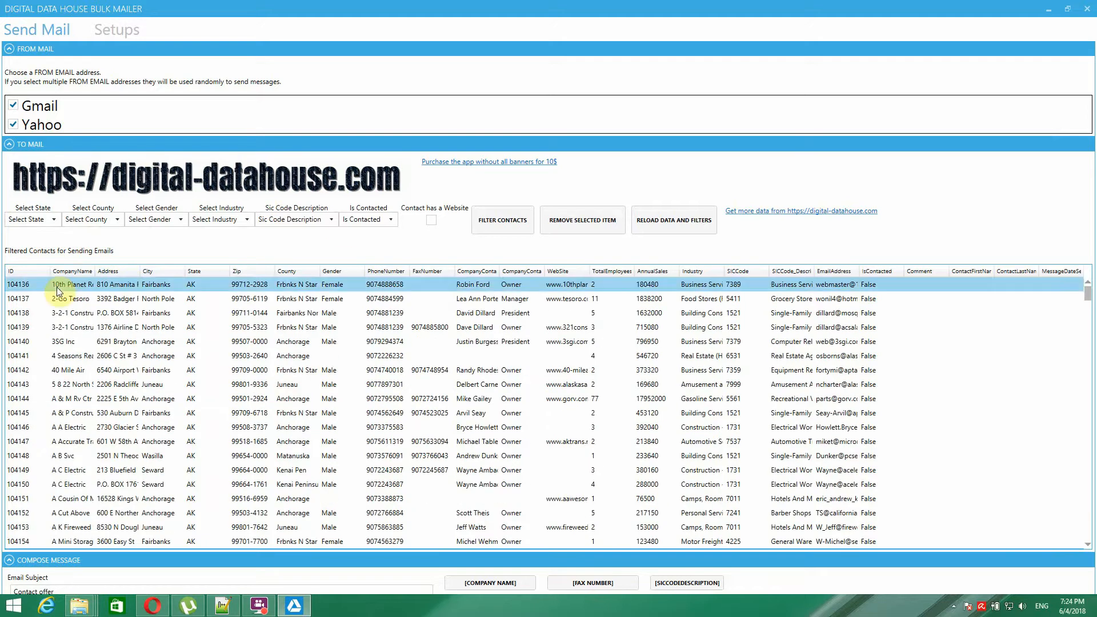
{"action": "left_click", "coordinate": [573, 225]}
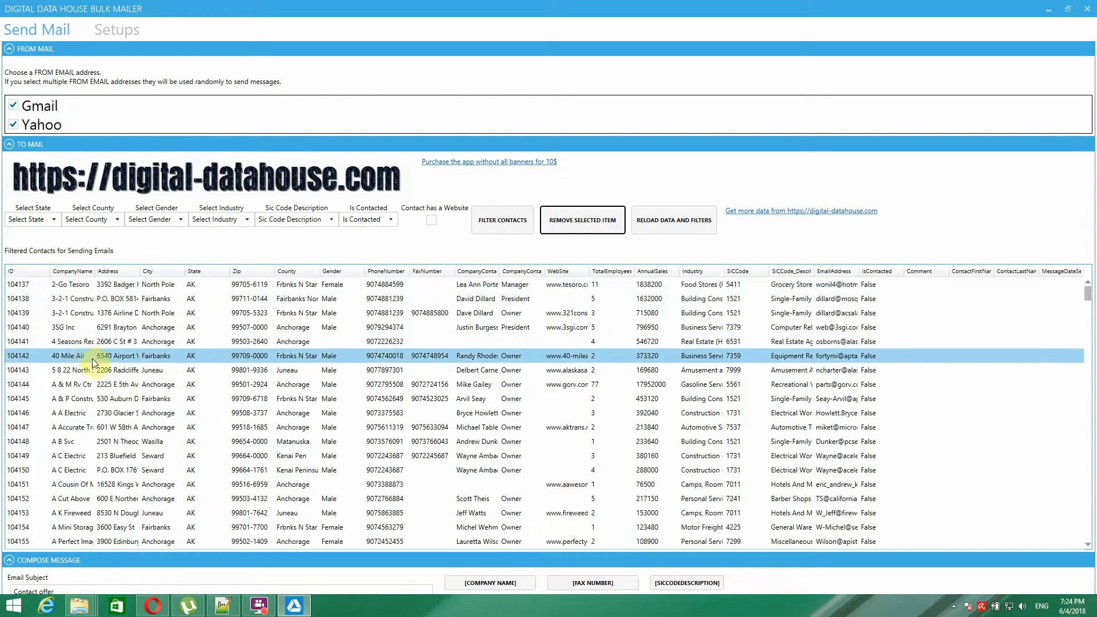
{"action": "left_click", "coordinate": [667, 223]}
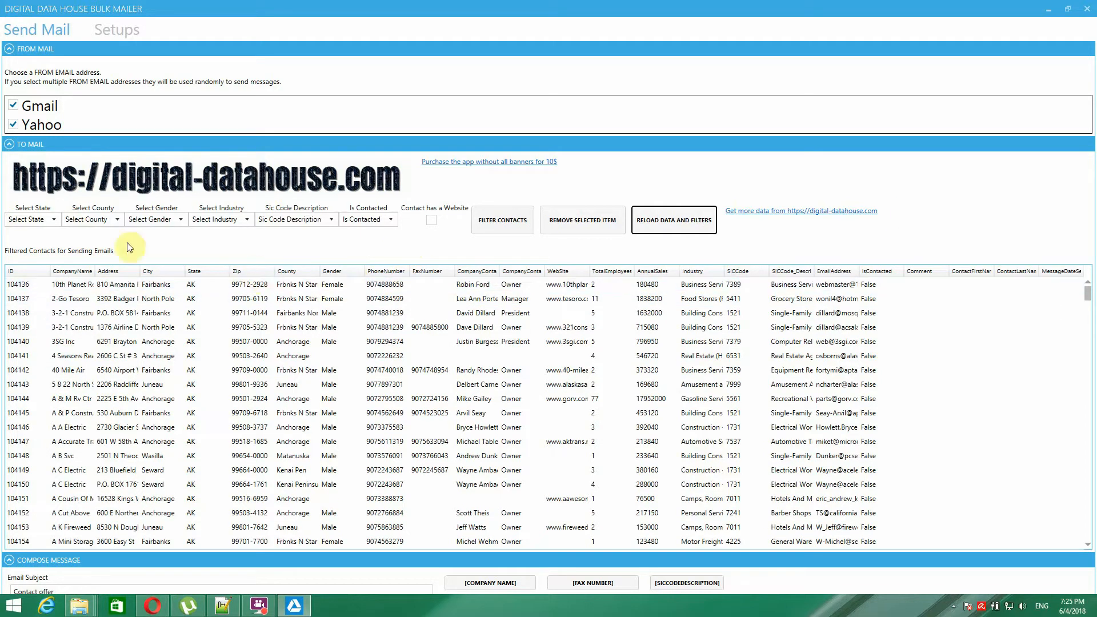
- Limit contacts to those with a website, apply the filters, and check the state choices
{"action": "left_click", "coordinate": [431, 221]}
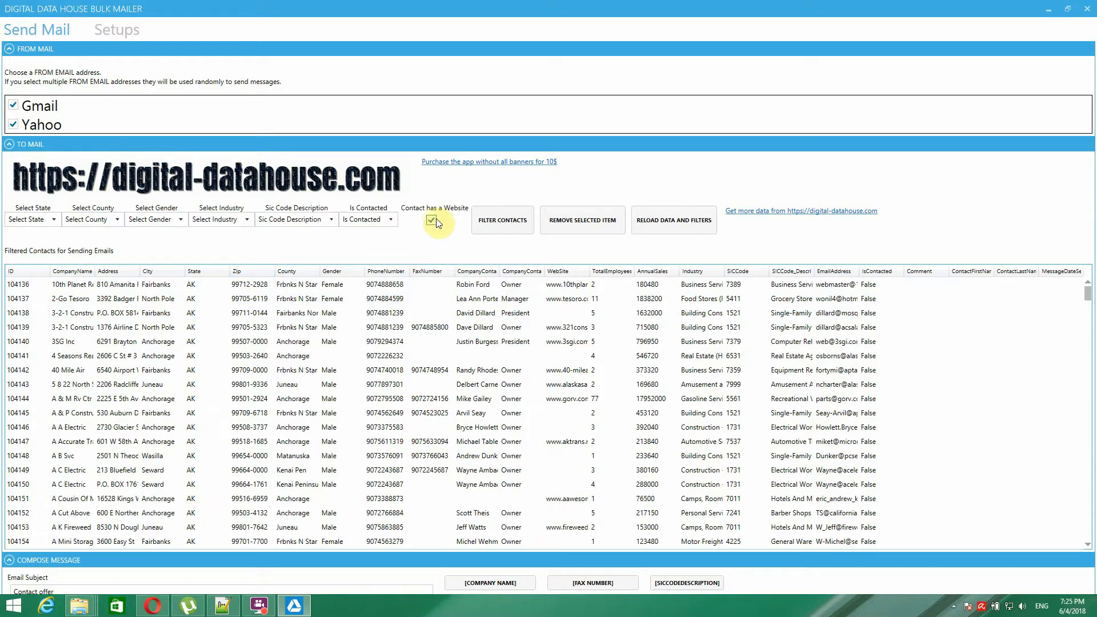
{"action": "left_click", "coordinate": [514, 222]}
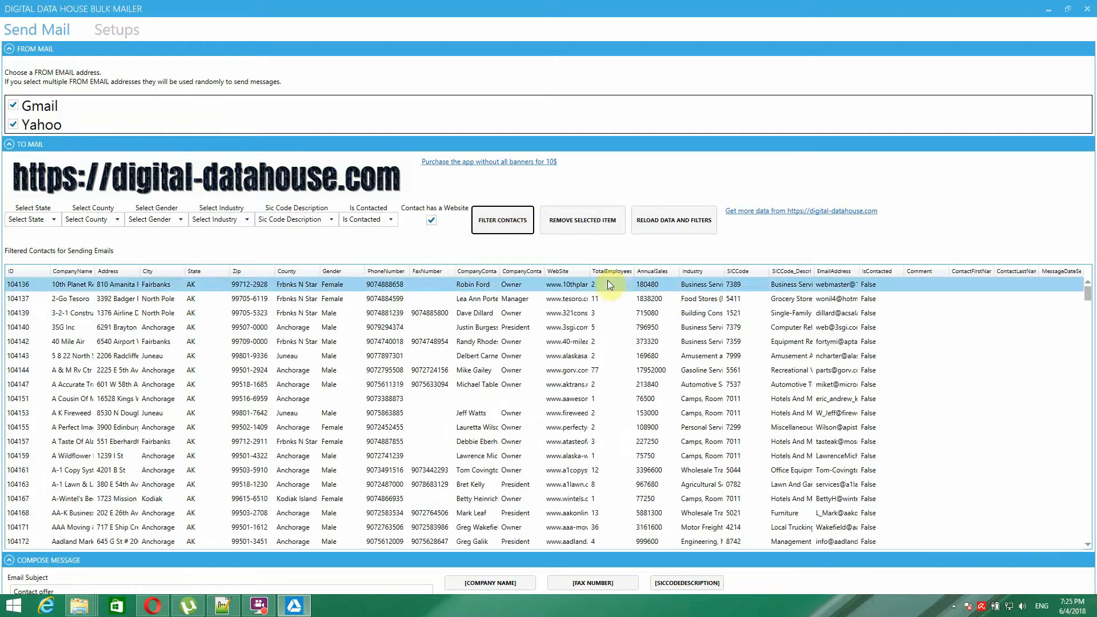
{"action": "left_click", "coordinate": [56, 221]}
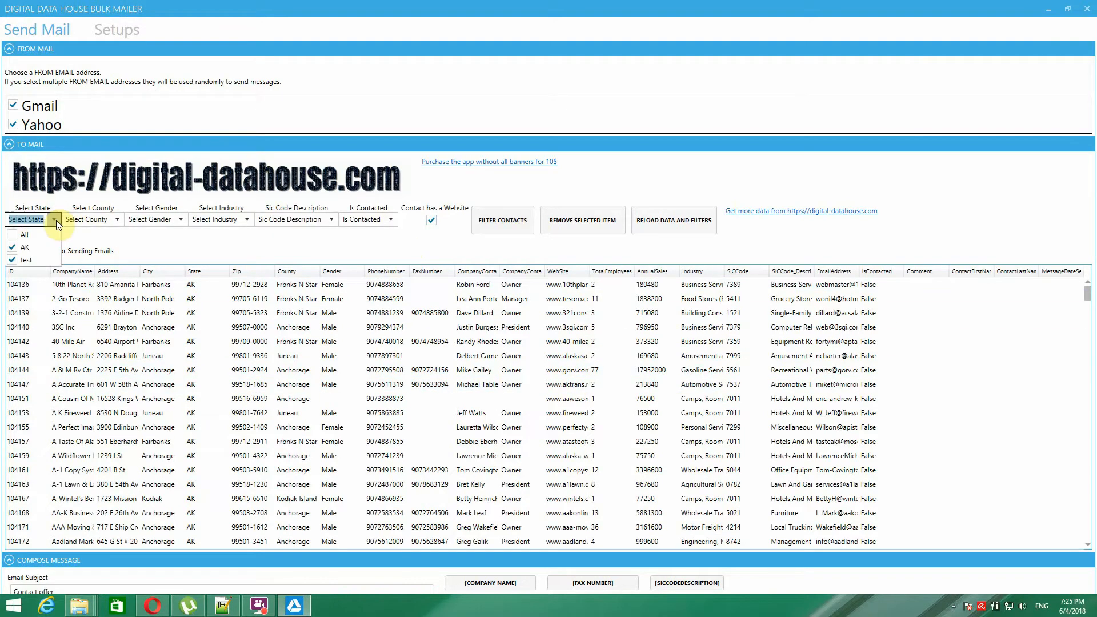
{"action": "left_click", "coordinate": [56, 220]}
- Filter contacts to Frbnks N Star county only, then review the Is Contacted options unchanged
{"action": "left_click", "coordinate": [115, 216]}
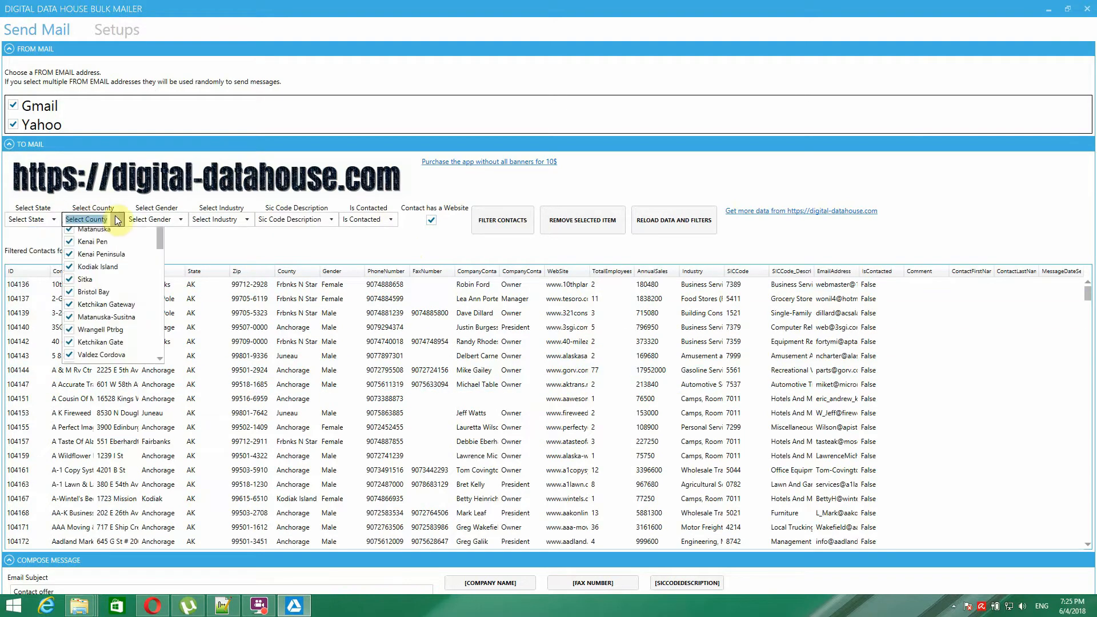
{"action": "left_click", "coordinate": [74, 233]}
{"action": "left_click", "coordinate": [74, 234]}
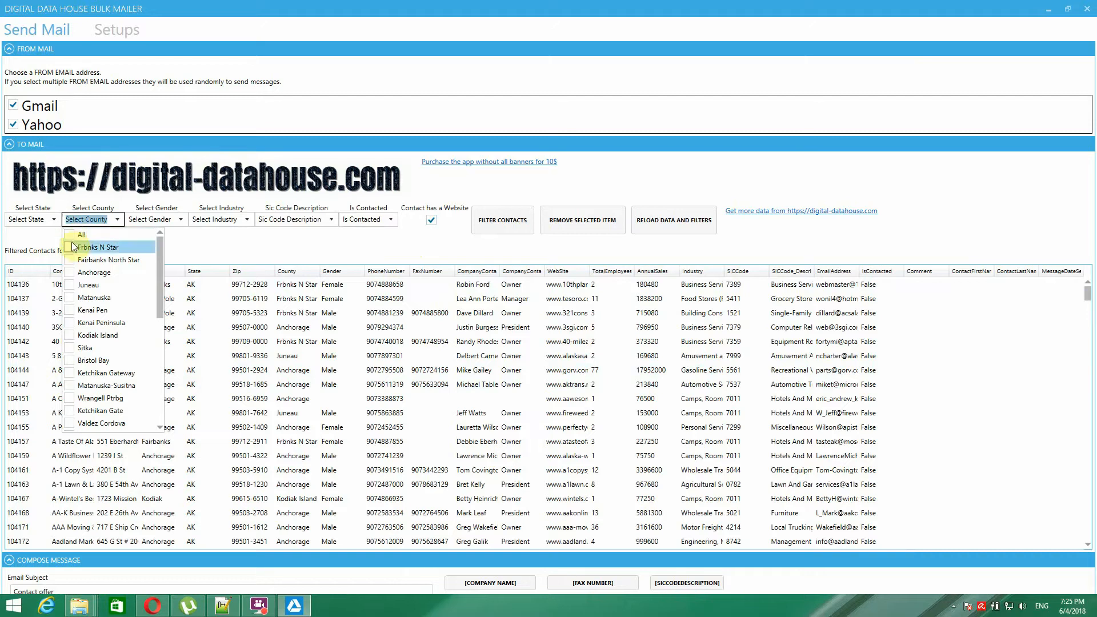
{"action": "left_click", "coordinate": [70, 247]}
{"action": "left_click", "coordinate": [227, 241]}
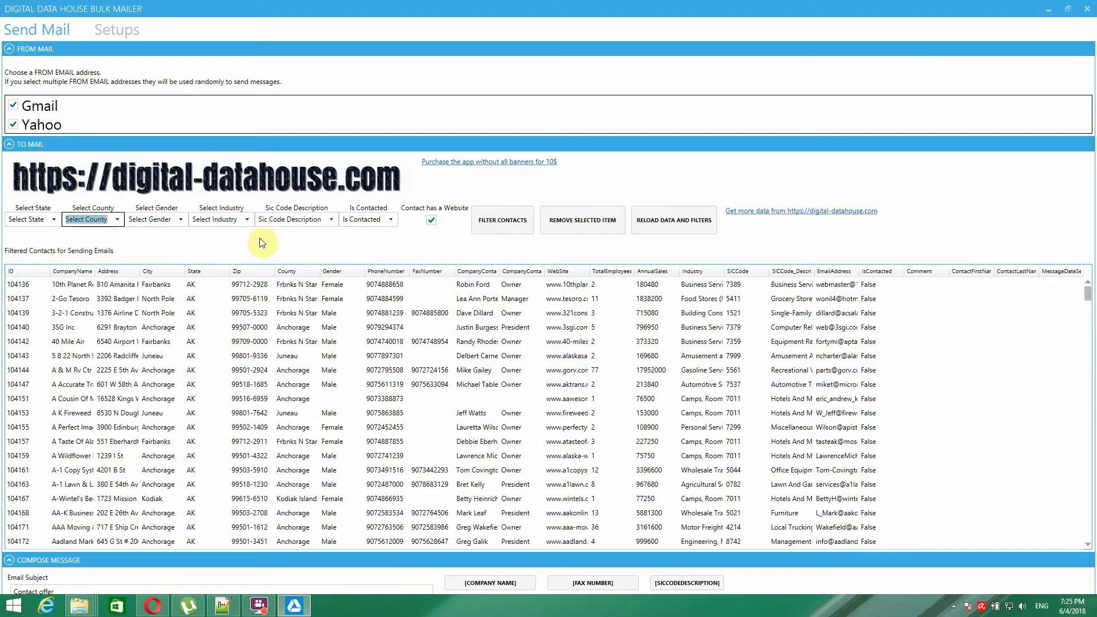
{"action": "left_click", "coordinate": [516, 221]}
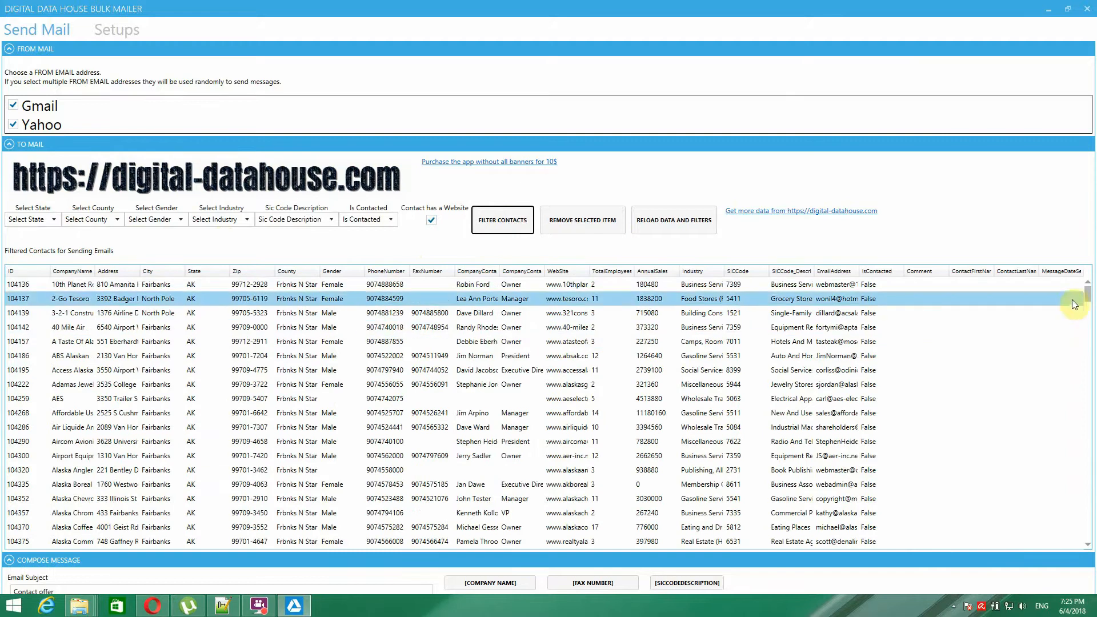
{"action": "mouse_move", "coordinate": [1086, 294]}
{"action": "left_mouse_down"}
{"action": "mouse_move", "coordinate": [1088, 517]}
{"action": "mouse_move", "coordinate": [1087, 291]}
{"action": "left_mouse_up"}
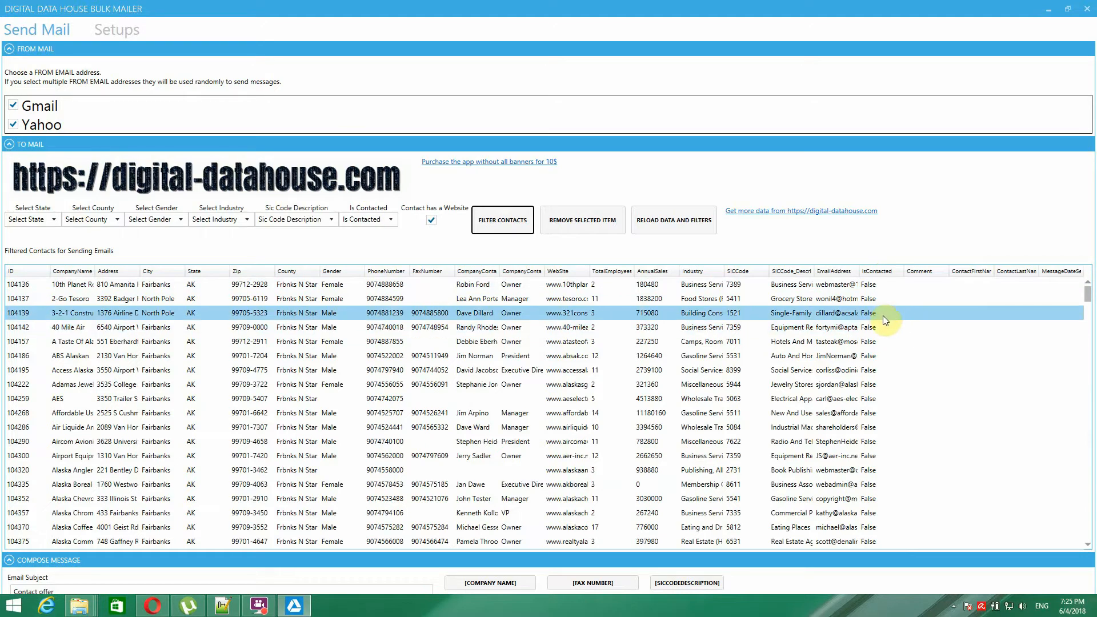
{"action": "left_click", "coordinate": [390, 218]}
{"action": "left_click", "coordinate": [413, 242]}
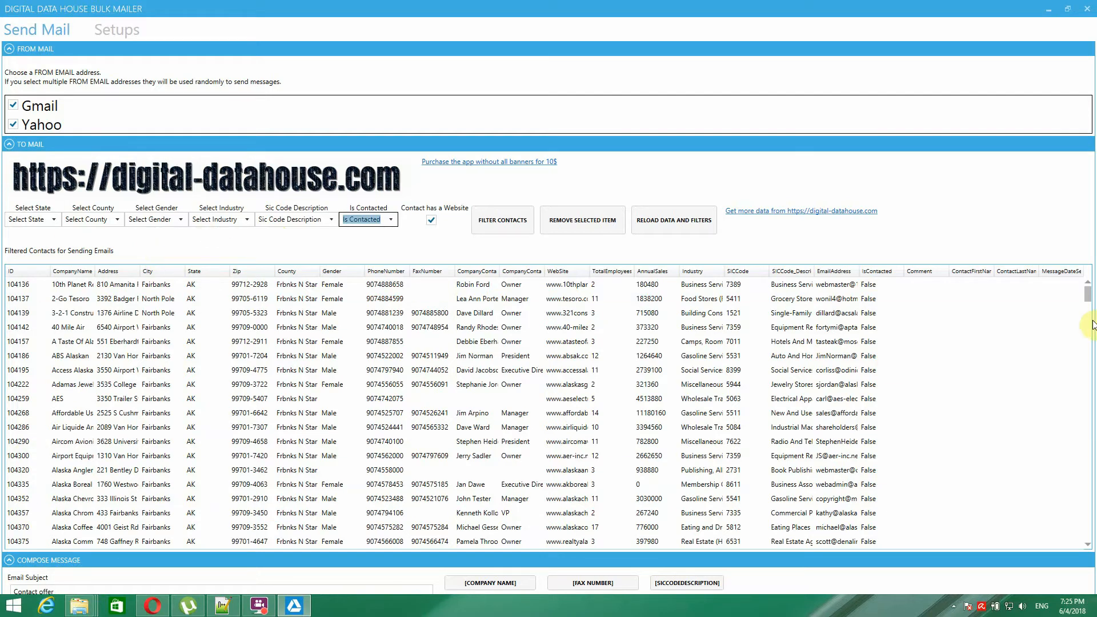
{"action": "mouse_move", "coordinate": [1087, 294]}
{"action": "left_mouse_down"}
{"action": "mouse_move", "coordinate": [1093, 537]}
{"action": "mouse_move", "coordinate": [1085, 286]}
{"action": "mouse_move", "coordinate": [1074, 289]}
{"action": "left_mouse_up"}
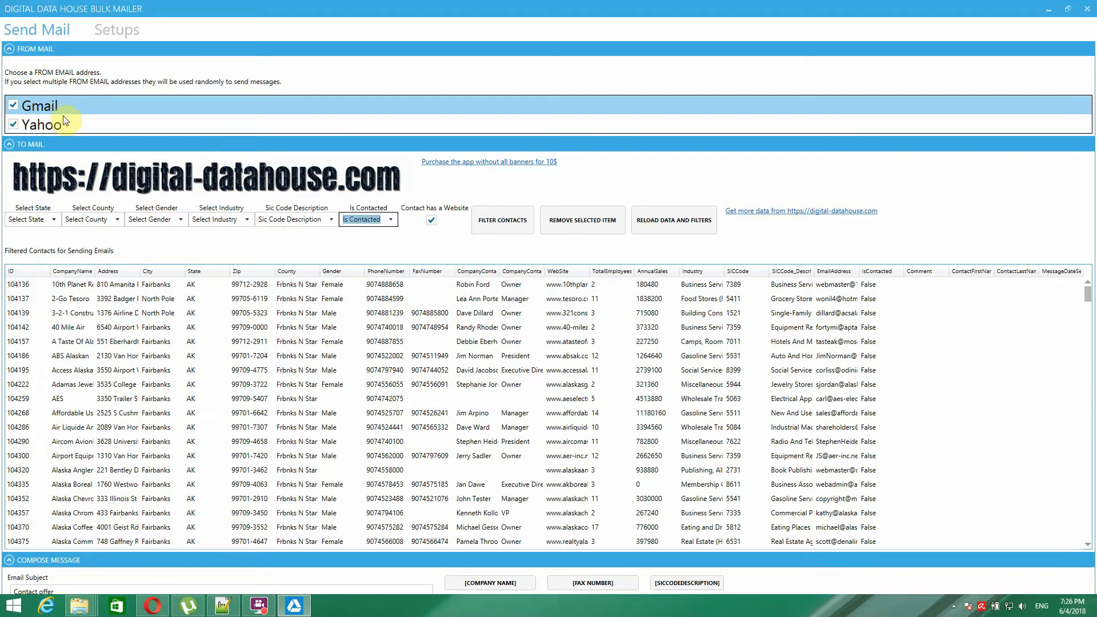
{"action": "mouse_move", "coordinate": [1087, 296]}
{"action": "left_mouse_down"}
{"action": "mouse_move", "coordinate": [1092, 407]}
{"action": "mouse_move", "coordinate": [1093, 294]}
{"action": "left_mouse_up"}
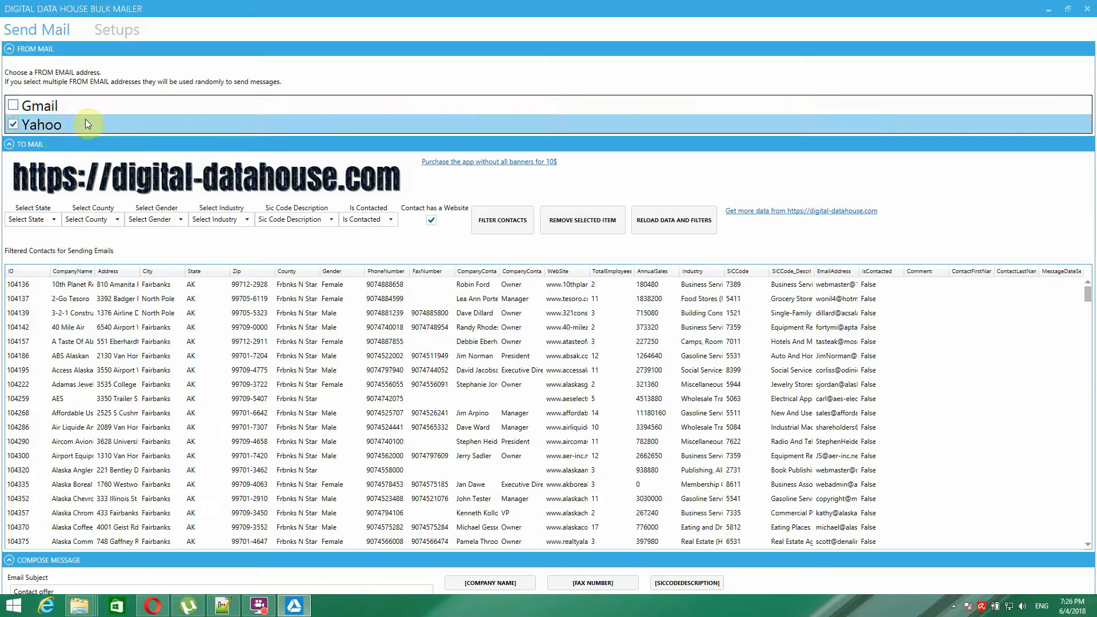
{"action": "left_click", "coordinate": [14, 107]}
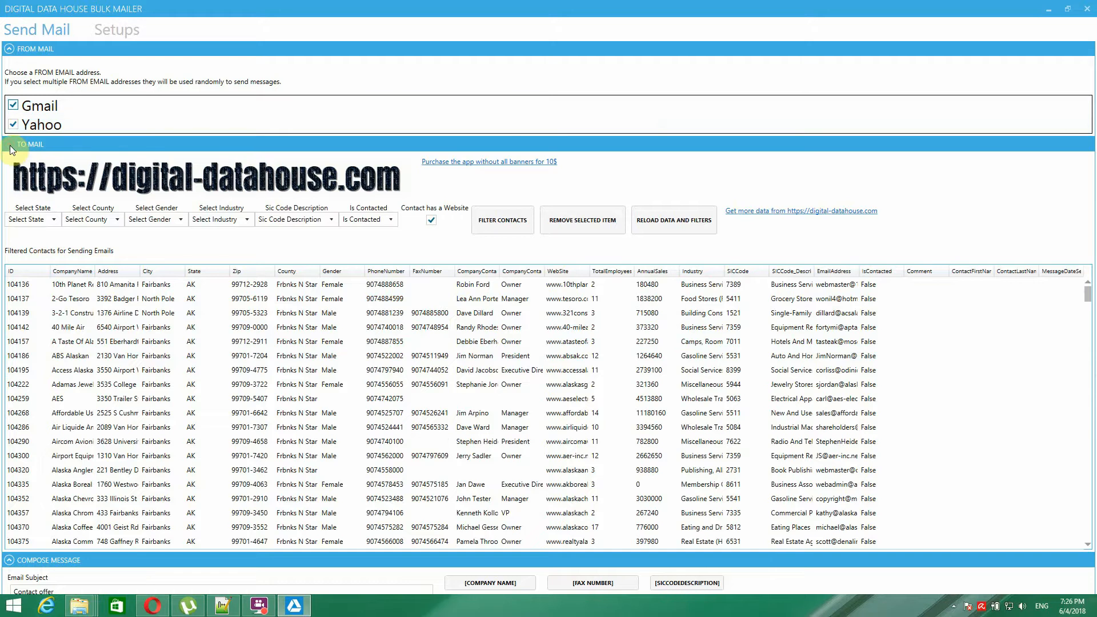
- Collapse the FROM MAIL and TO MAIL panels and review the composed Contact offer message
{"action": "left_click", "coordinate": [9, 49]}
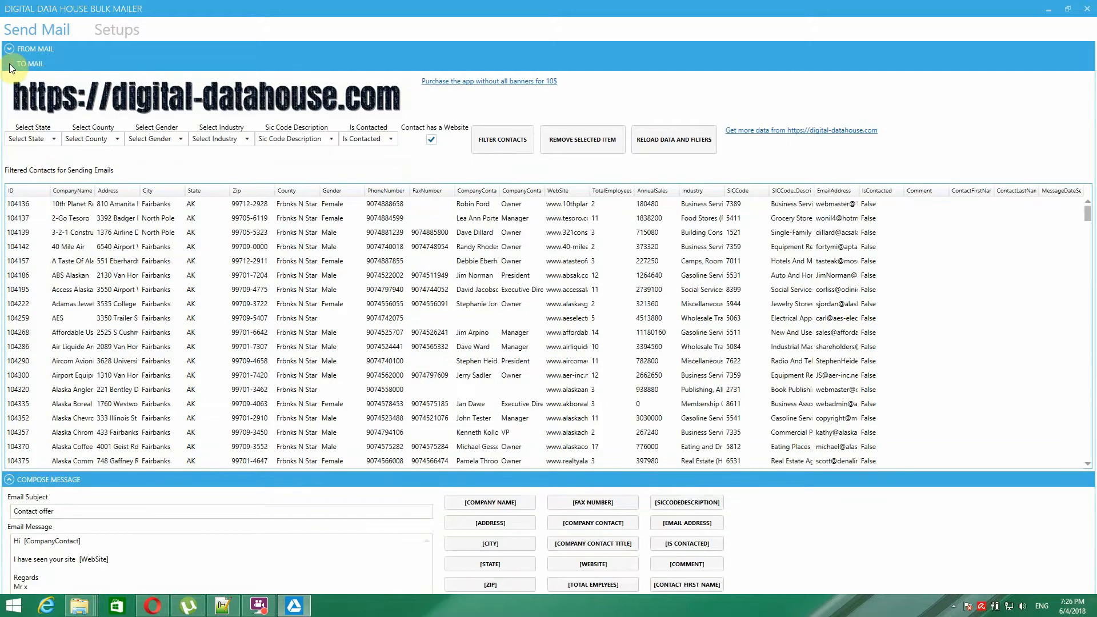
{"action": "left_click", "coordinate": [9, 63]}
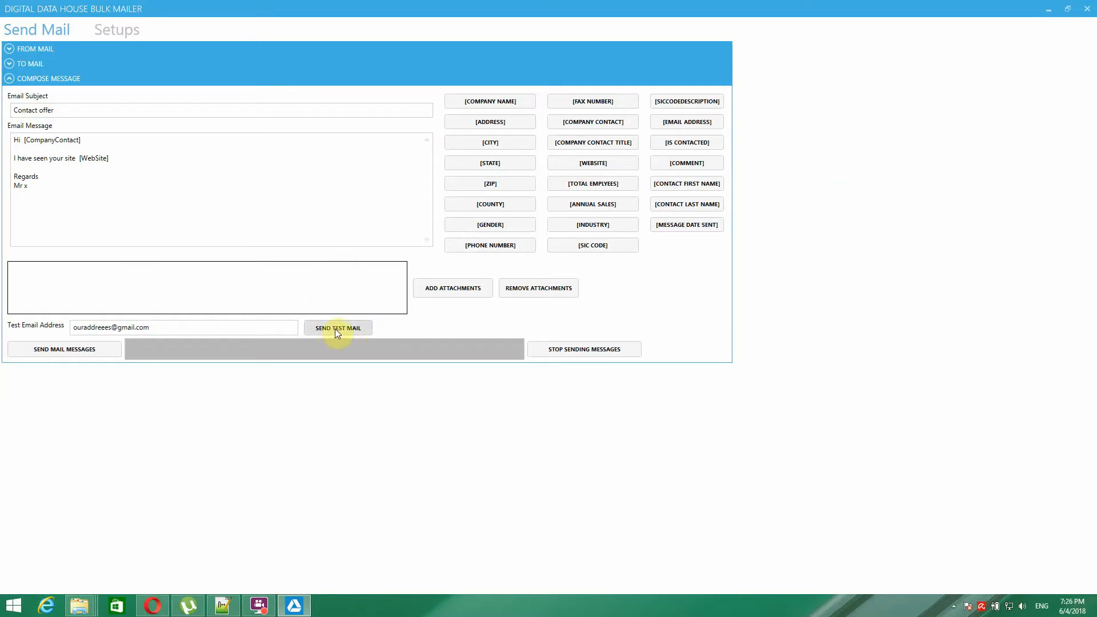
{"action": "left_click", "coordinate": [12, 63]}
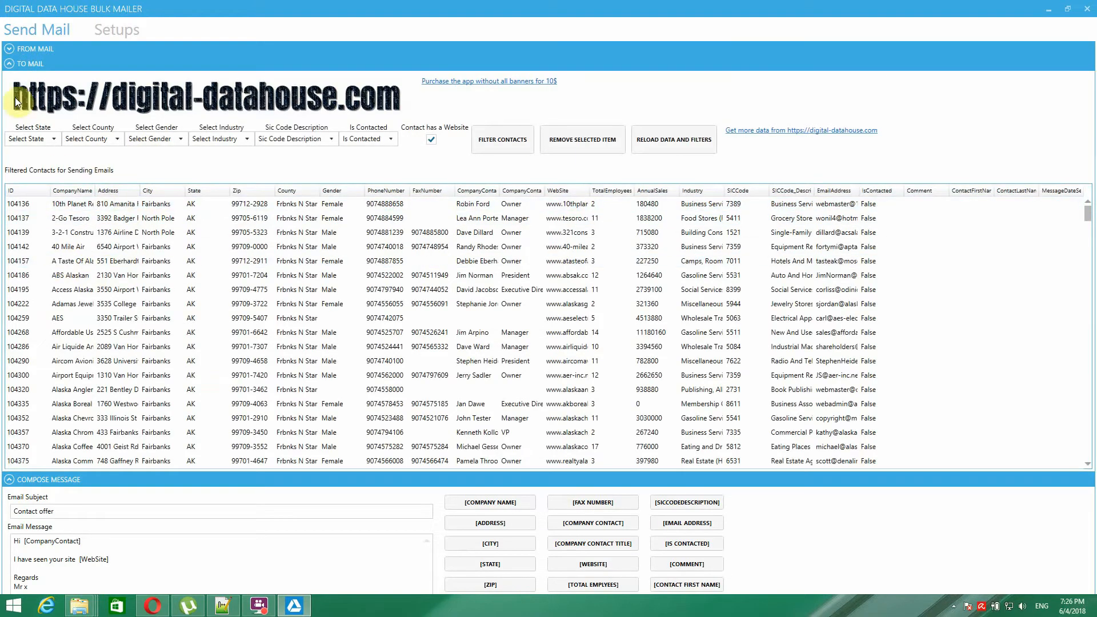
{"action": "left_click", "coordinate": [120, 205]}
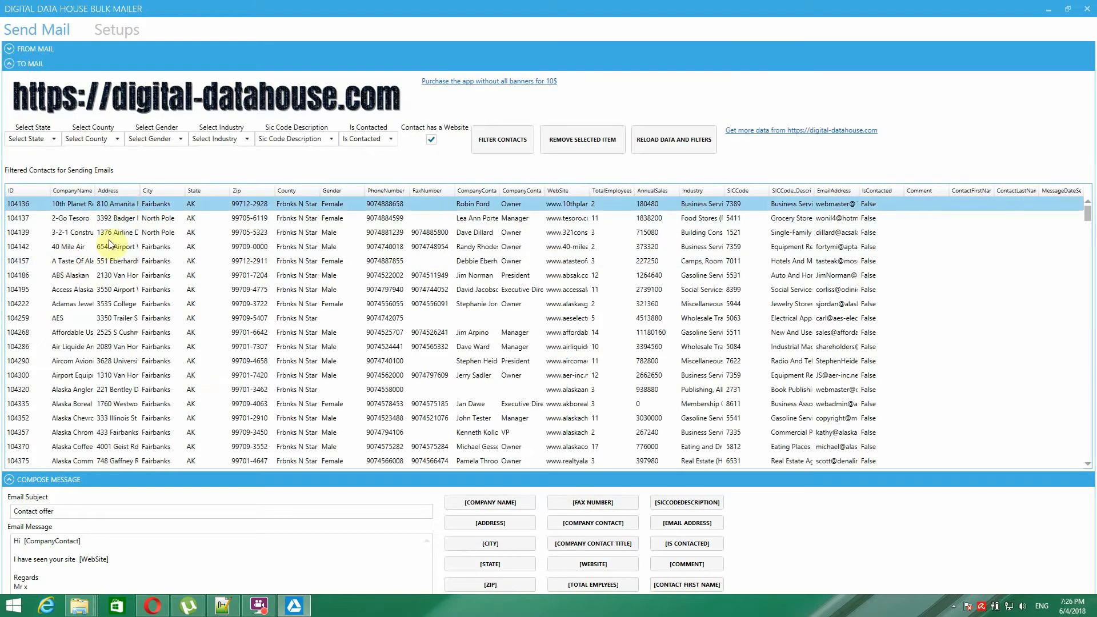
{"action": "left_click", "coordinate": [12, 63]}
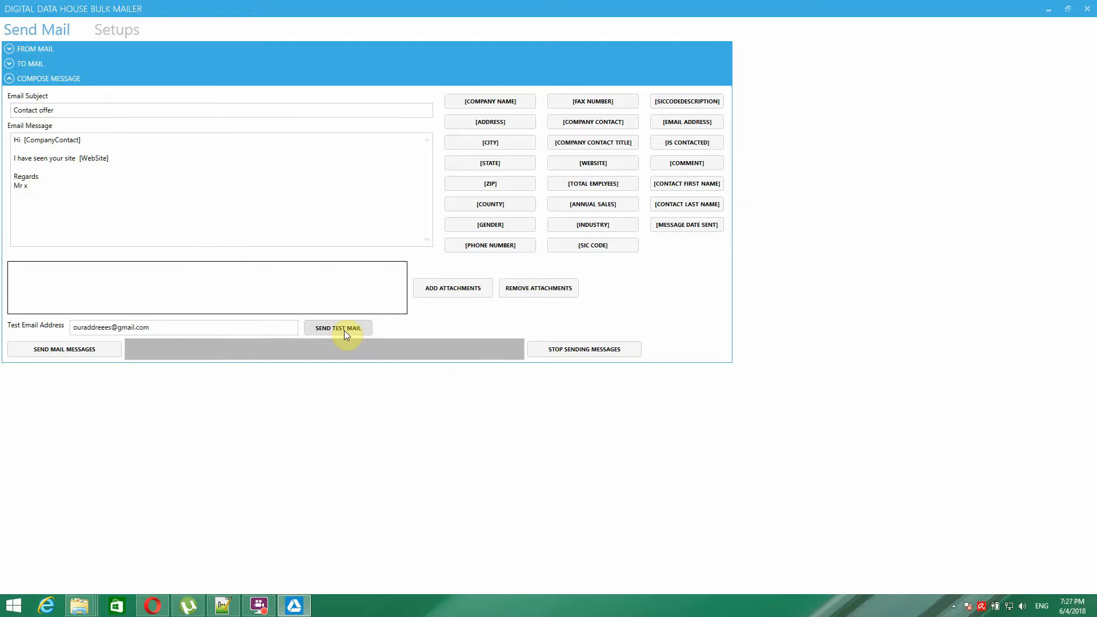
{"action": "left_click", "coordinate": [44, 196]}
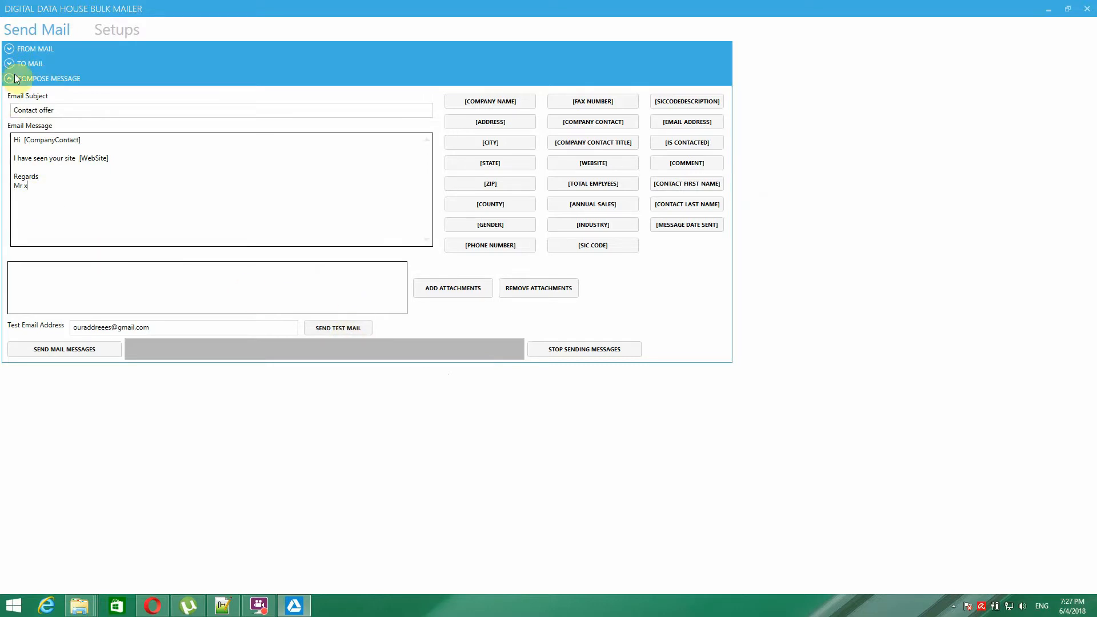
- Check contact 104136, highlight the test e-mail address, and go to the Data Setup list
{"action": "left_click", "coordinate": [14, 66]}
{"action": "left_click", "coordinate": [57, 207]}
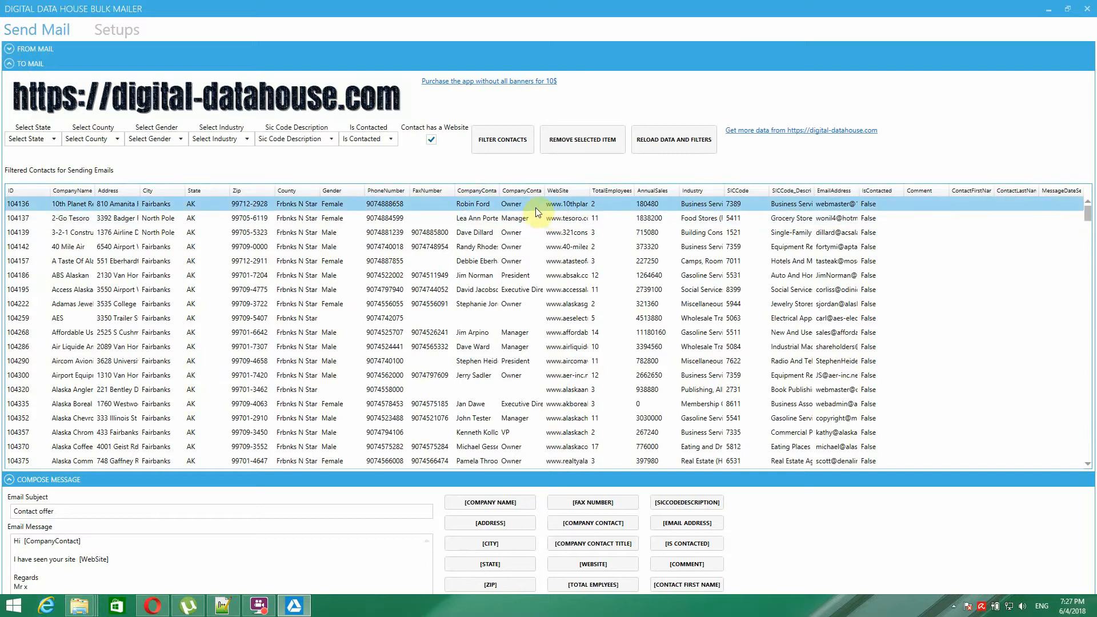
{"action": "left_click", "coordinate": [828, 207]}
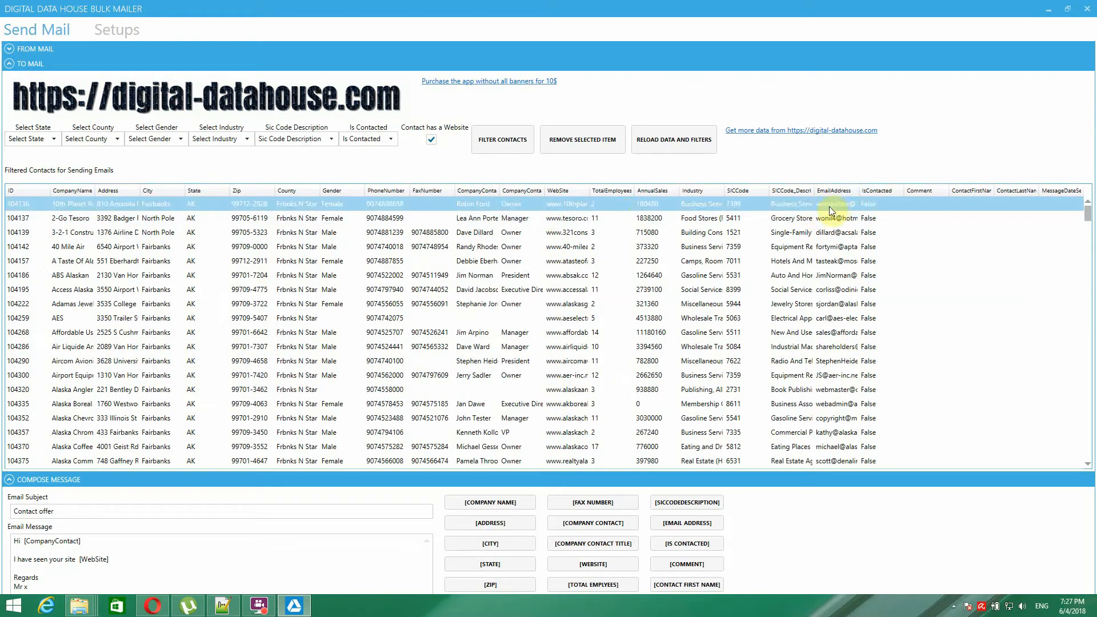
{"action": "left_click", "coordinate": [12, 62]}
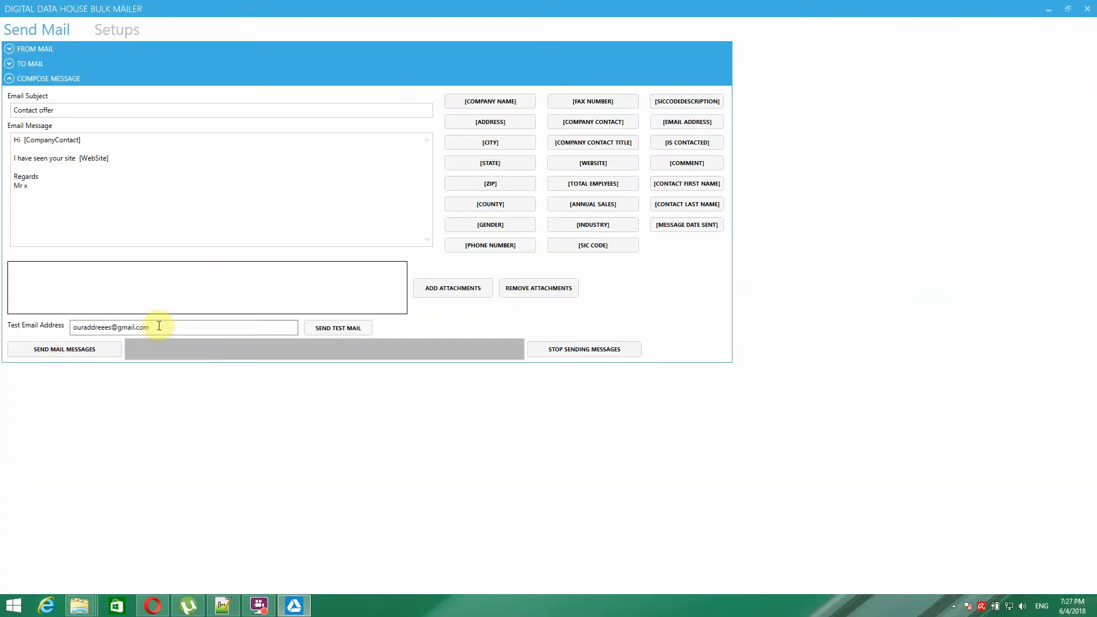
{"action": "left_click_drag", "start_coordinate": [159, 325], "coordinate": [55, 322]}
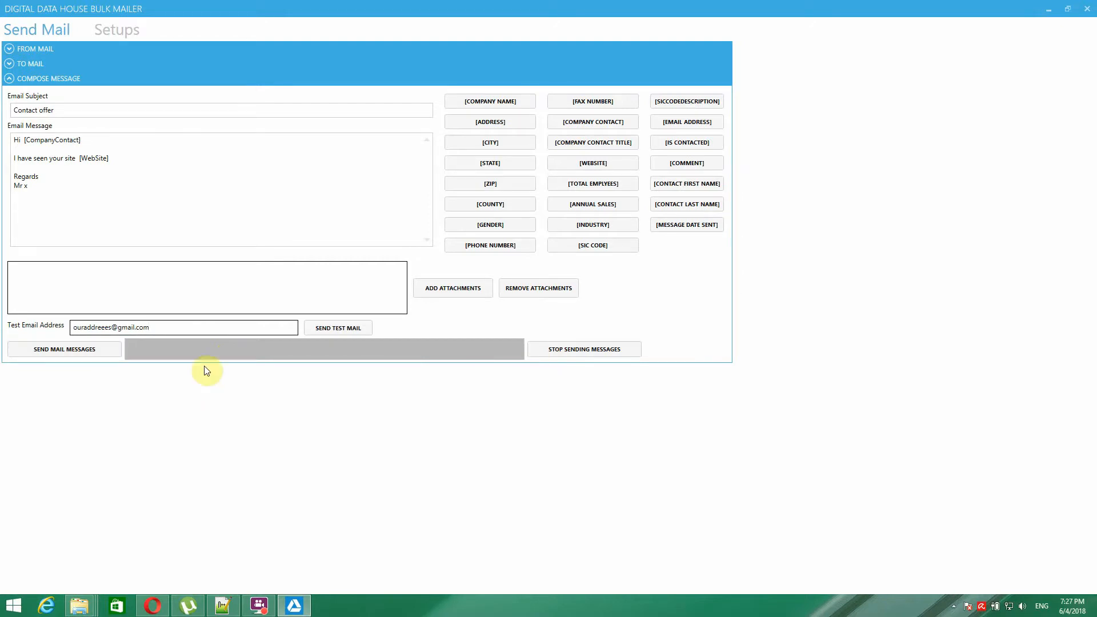
{"action": "left_click", "coordinate": [115, 33]}
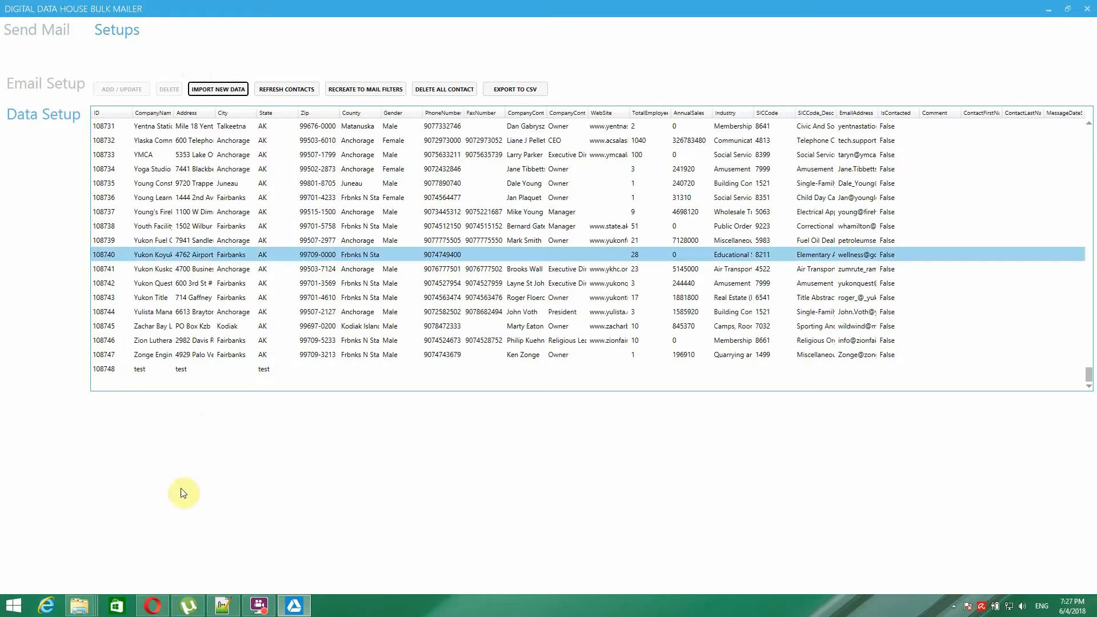
- In Opera, highlight the e-mail address on the Digital Data House Contact page
{"action": "key", "text": "alt+Tab"}
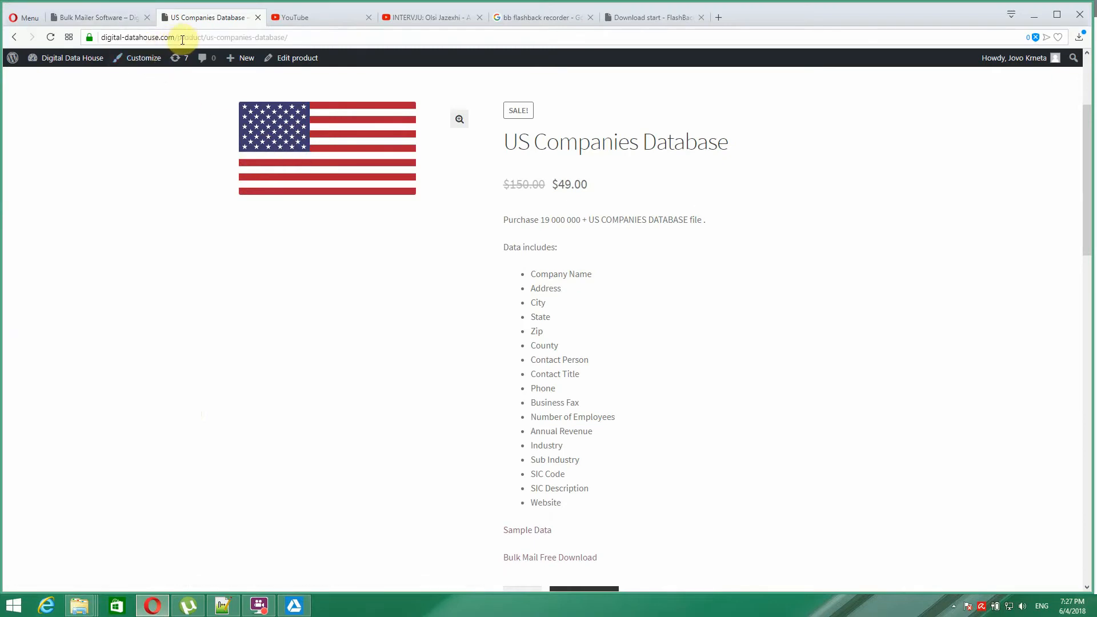
{"action": "scroll", "coordinate": [291, 277], "scroll_direction": "up", "scroll_amount": 3}
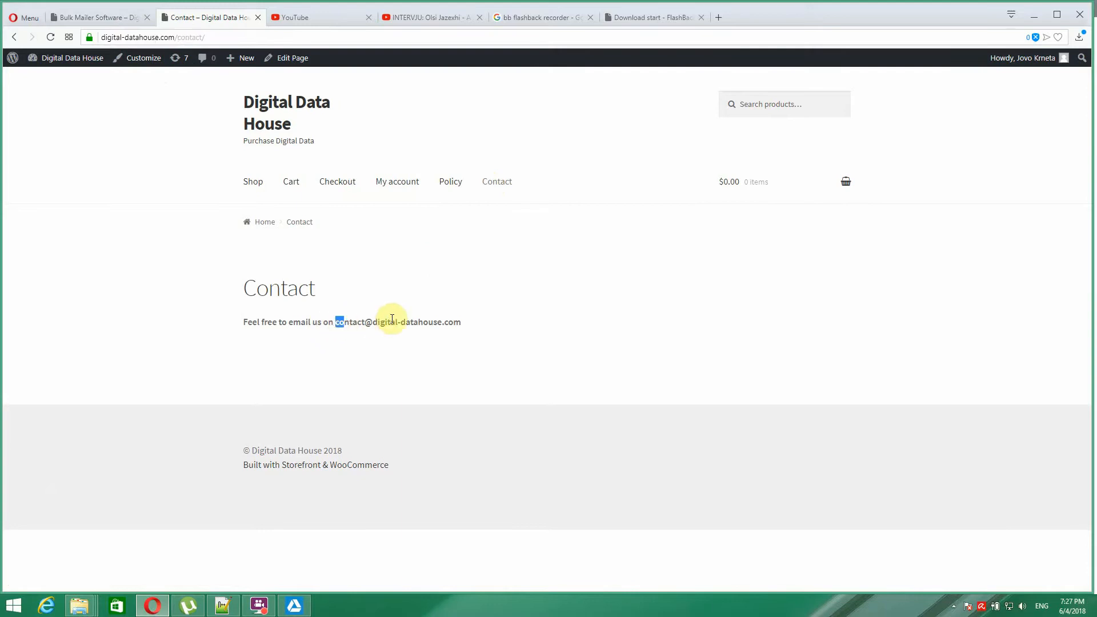
{"action": "left_click_drag", "start_coordinate": [392, 318], "coordinate": [455, 316]}
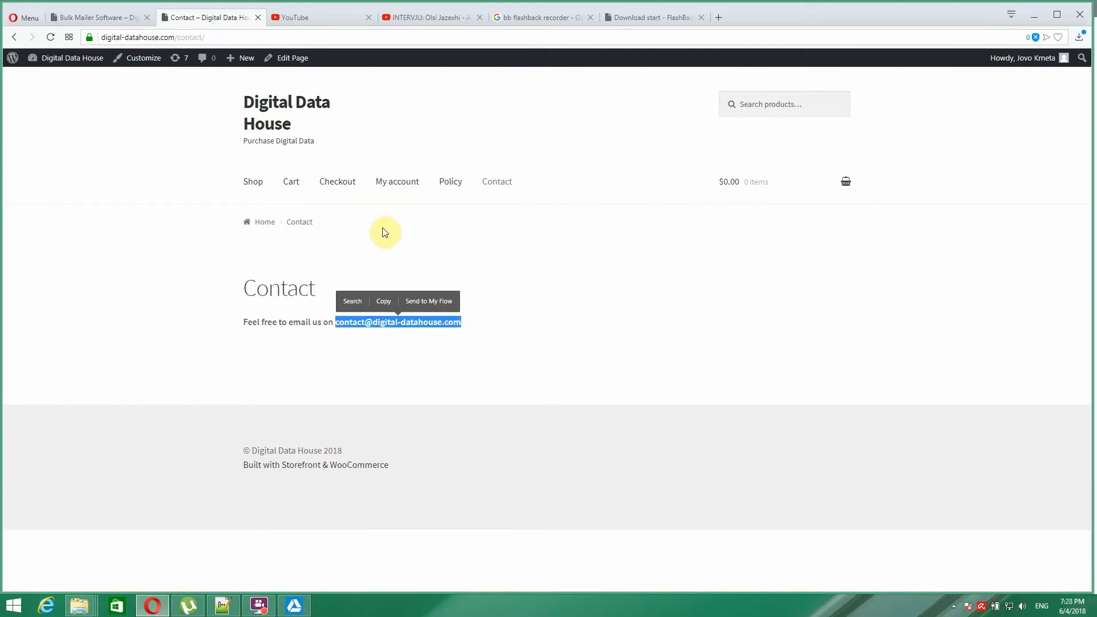
{"action": "left_click", "coordinate": [373, 246]}
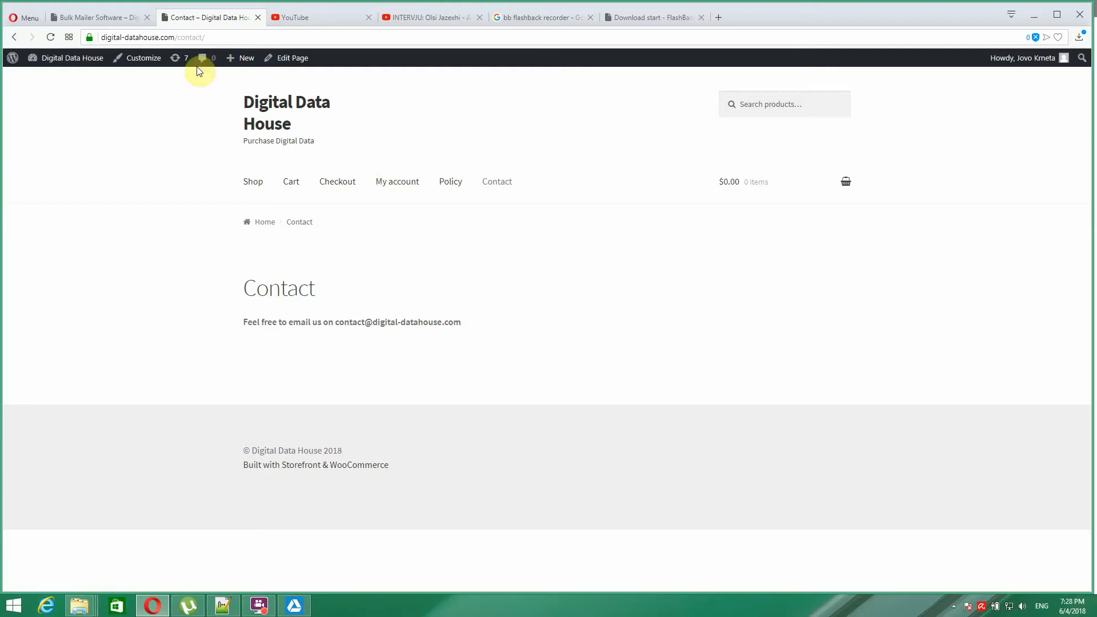
- Show the Bulk Mailer Software product page, then return to Bulk Mailer and select contact 108735
{"action": "left_click", "coordinate": [88, 16]}
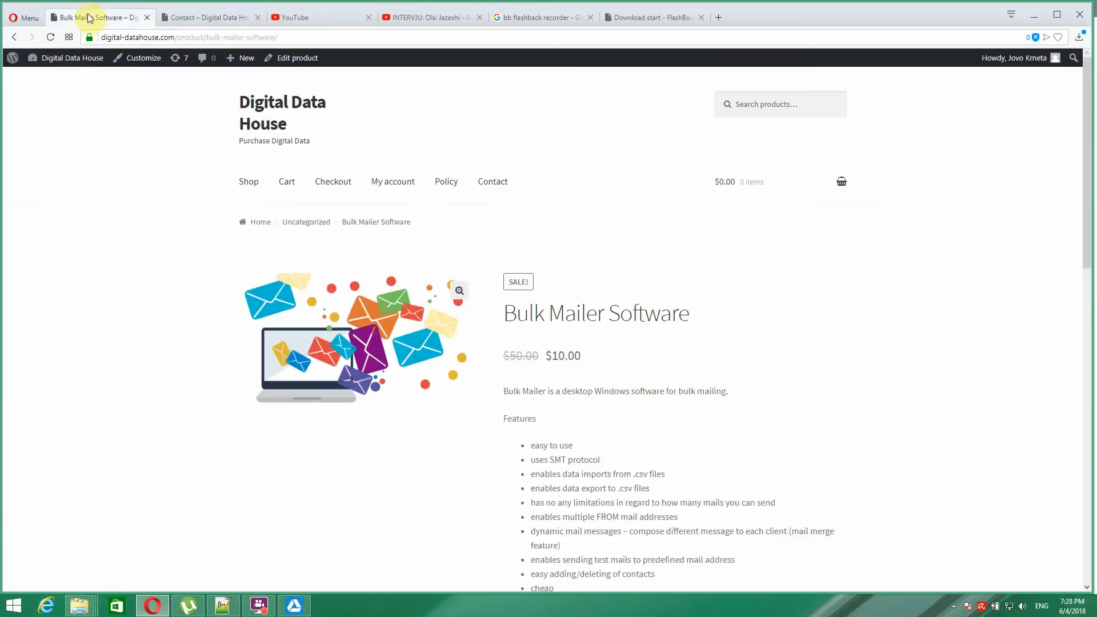
{"action": "left_click", "coordinate": [294, 606]}
{"action": "left_click", "coordinate": [293, 183]}
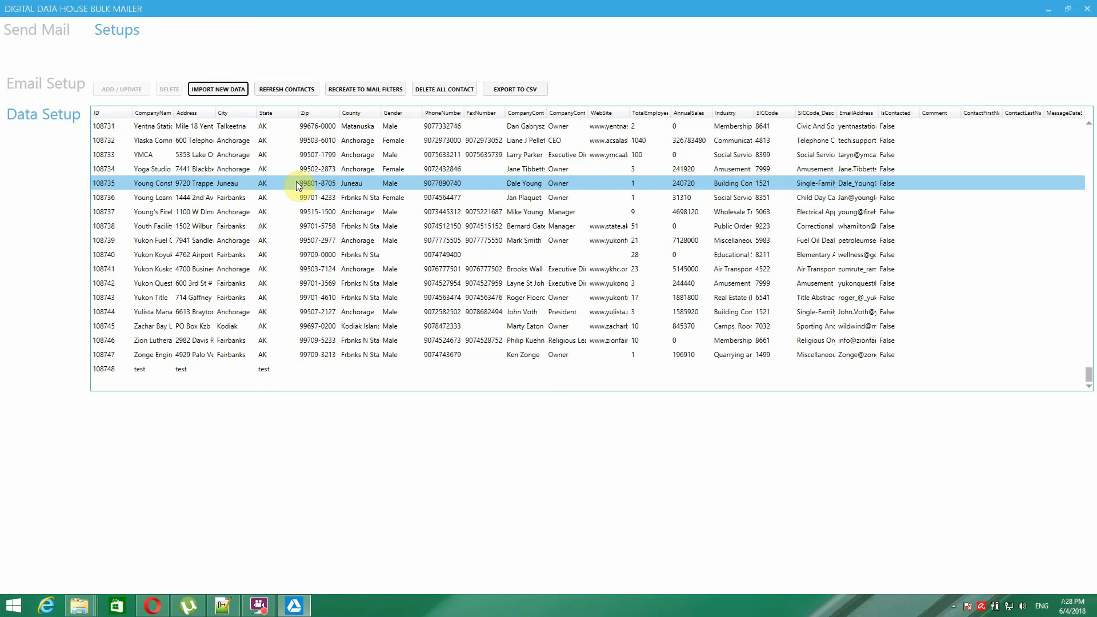
{"action": "left_click", "coordinate": [301, 270]}
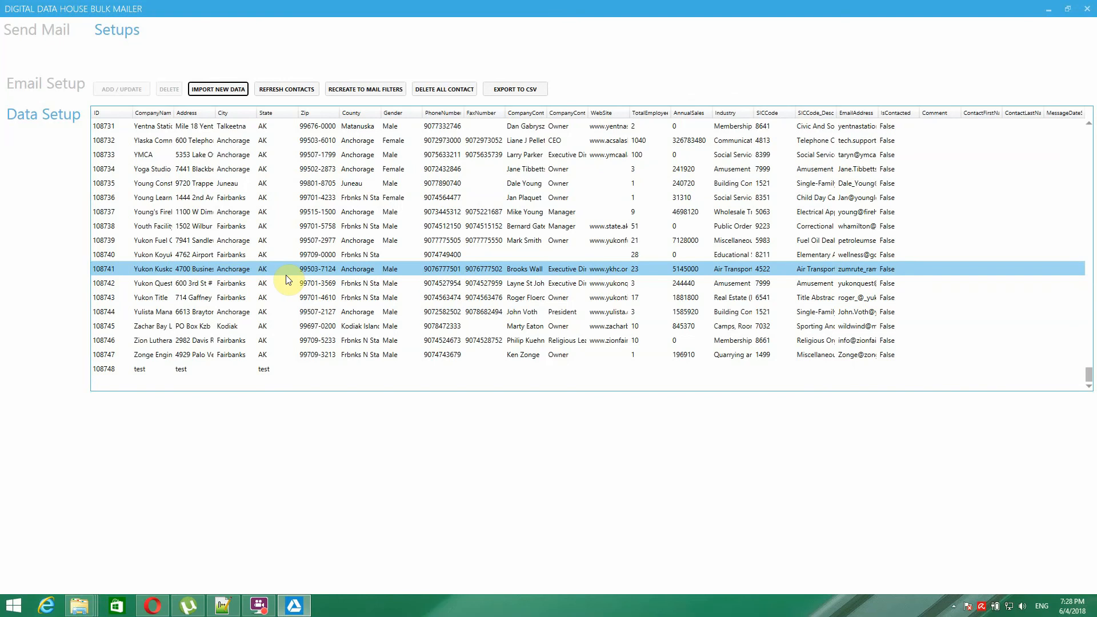
{"action": "left_click", "coordinate": [288, 283]}
{"action": "left_click", "coordinate": [286, 381]}
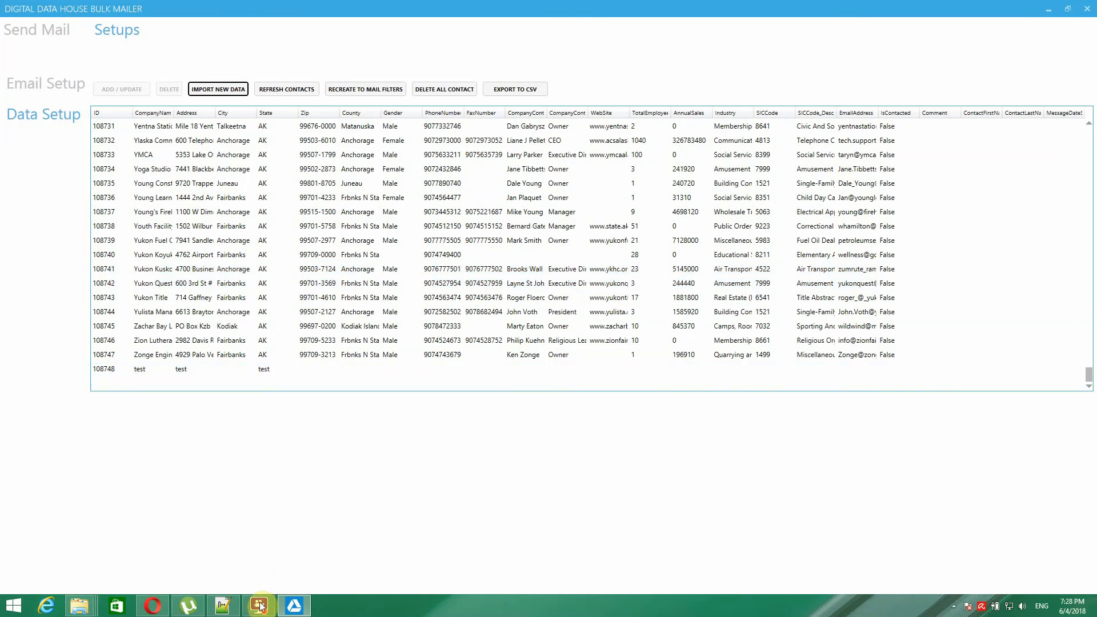